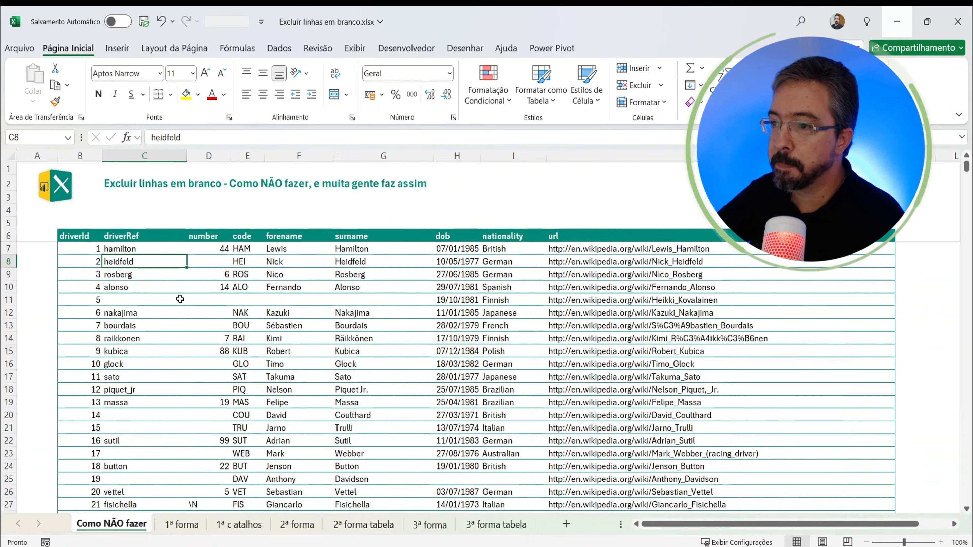
click(180, 299)
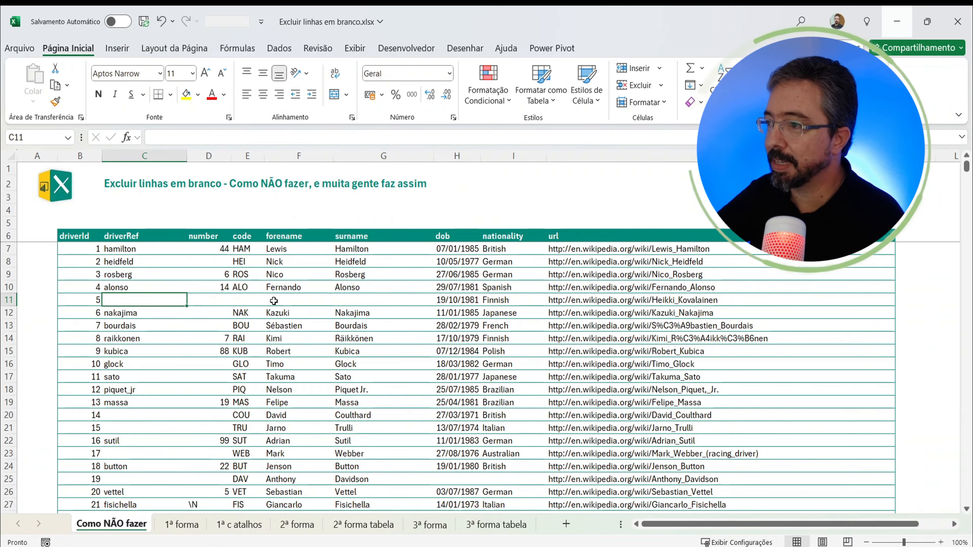
click(395, 361)
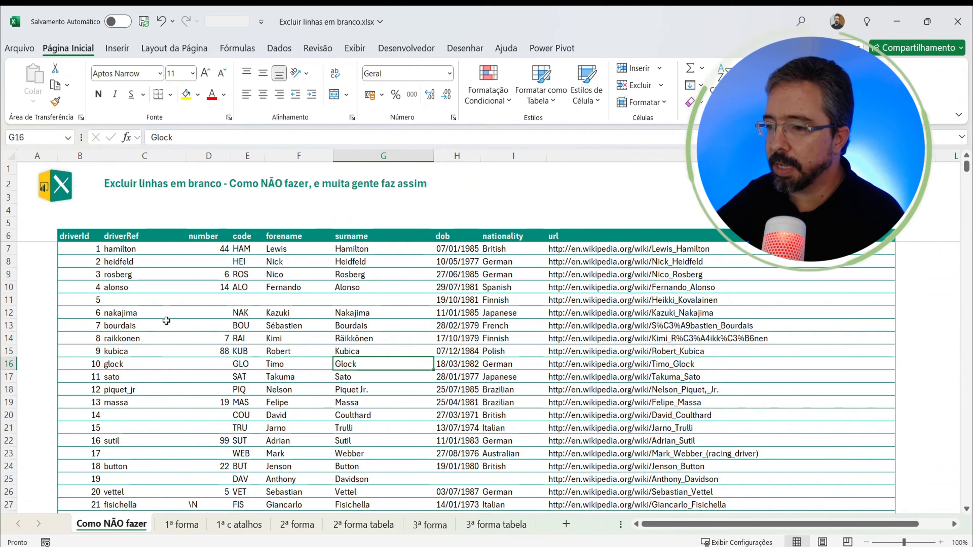
drag(124, 253, 127, 455)
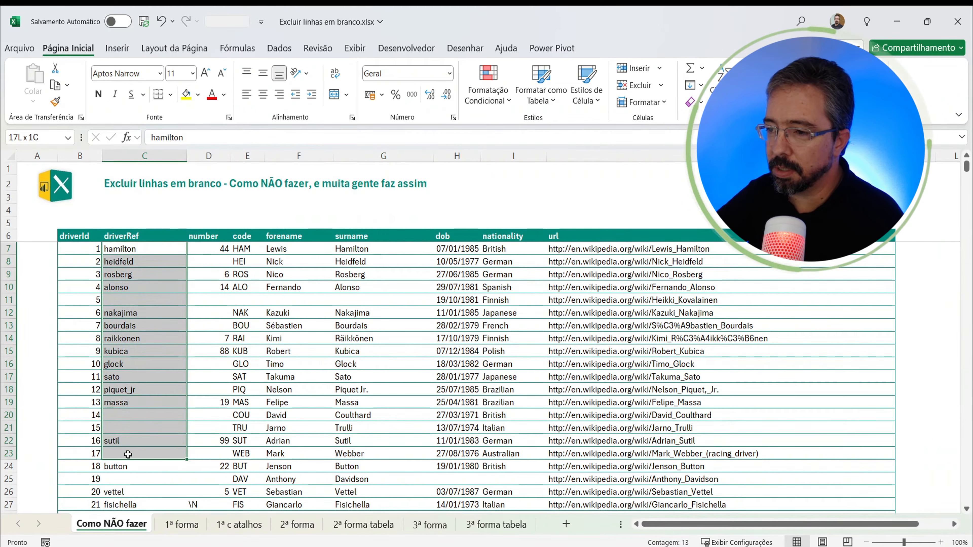
Step: Delete the entire row of driverId 5 at its blank driverRef cell, C11
click(126, 300)
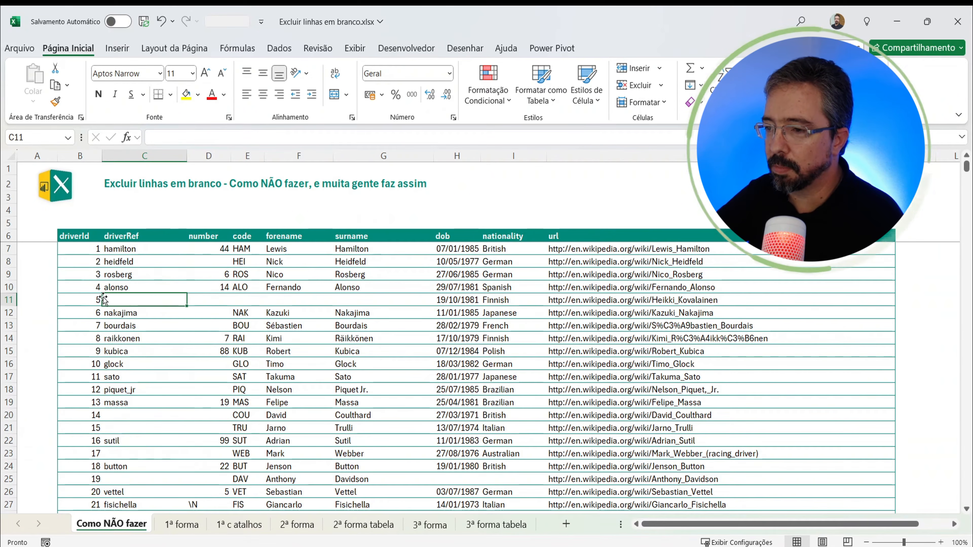
right_click(129, 300)
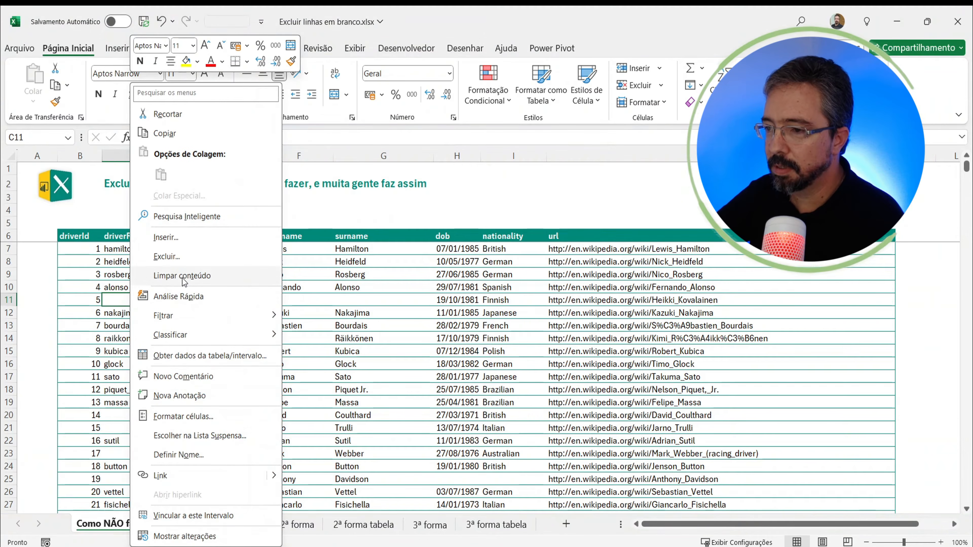
click(184, 256)
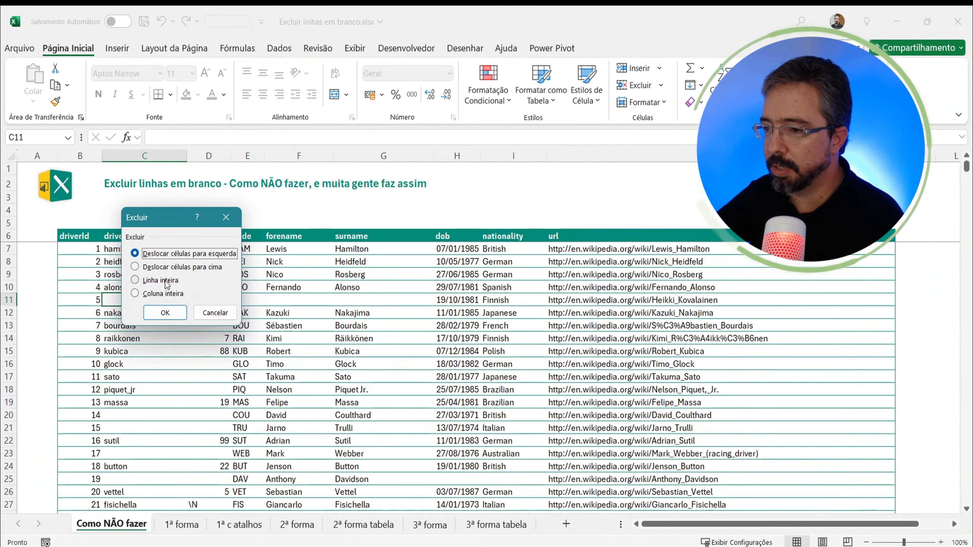
click(166, 281)
click(165, 313)
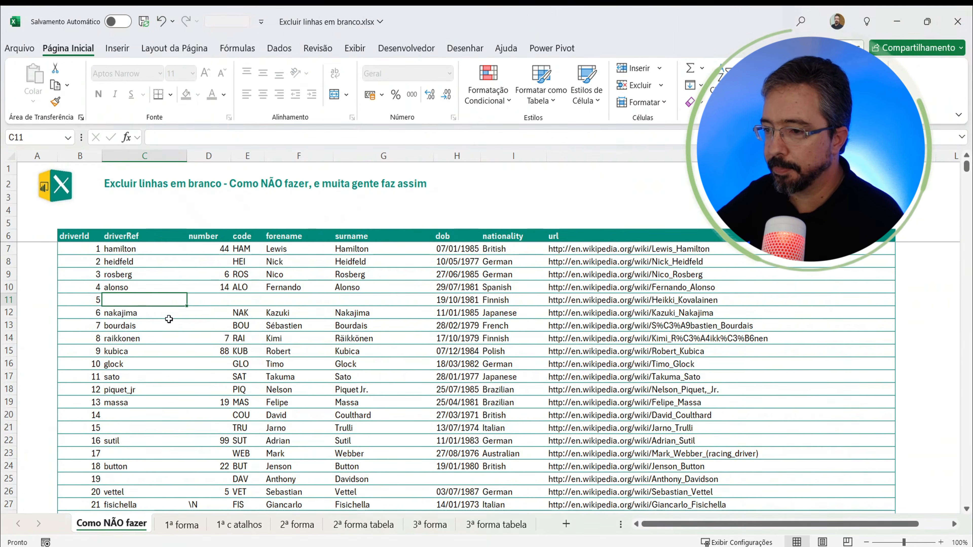
Step: Delete the entire row of driverId 14 at its blank driverRef cell, C19
right_click(118, 402)
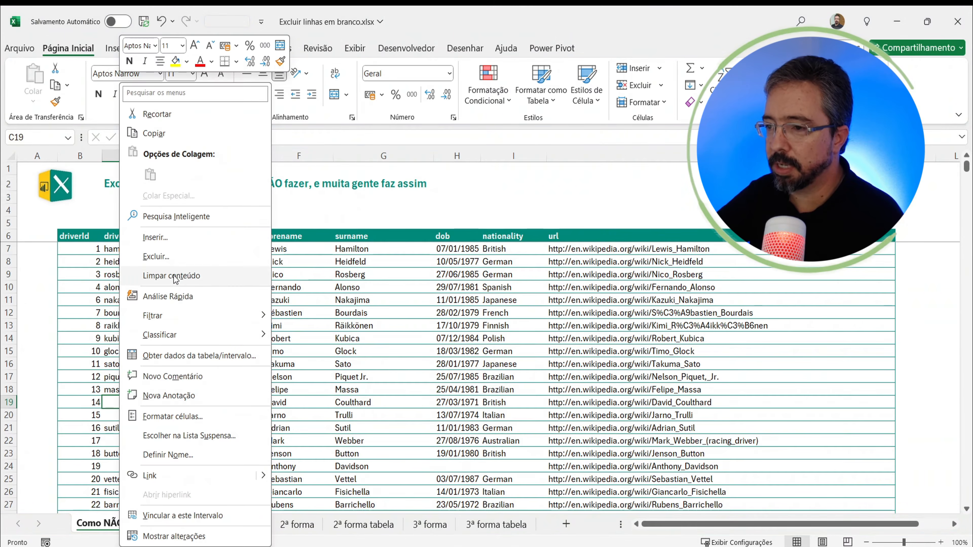
click(157, 256)
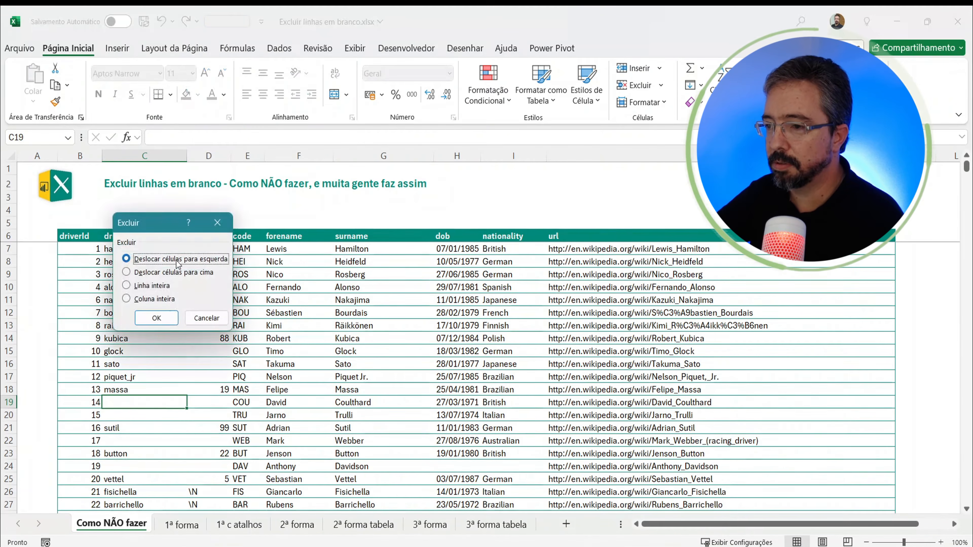
click(153, 285)
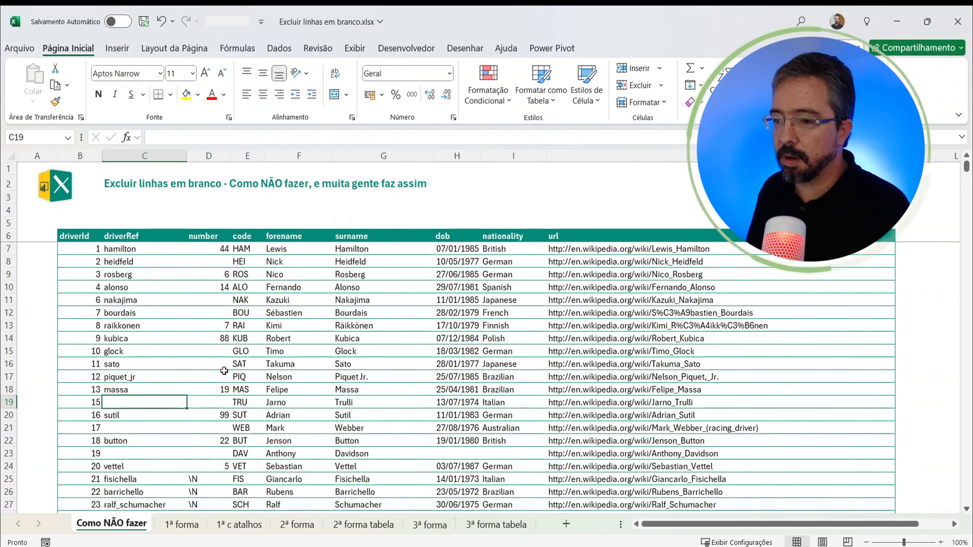
Step: Delete the rows of driverId 15, 17 and 19, whose driverRef cells are blank, one after another
key(ctrl+minus)
key(Down)
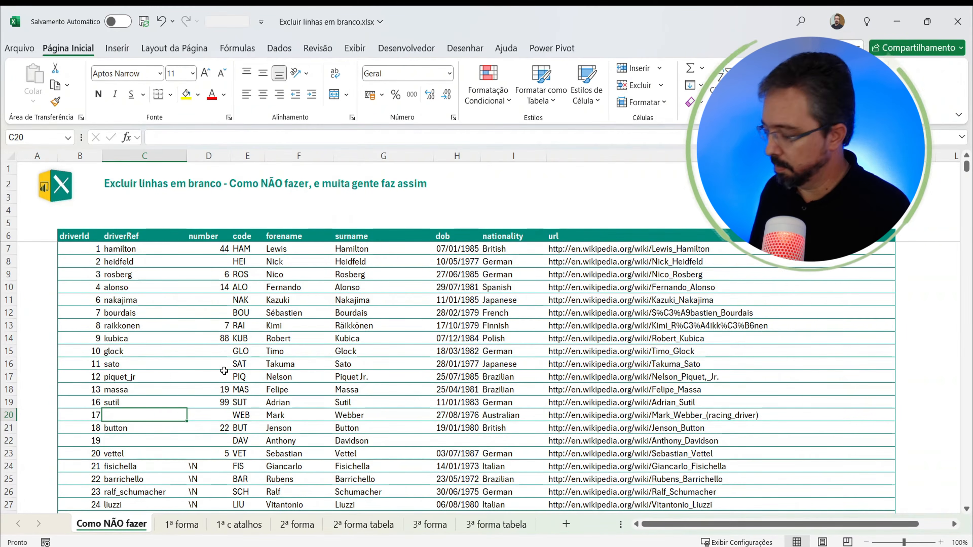
key(ctrl+minus)
key(Down)
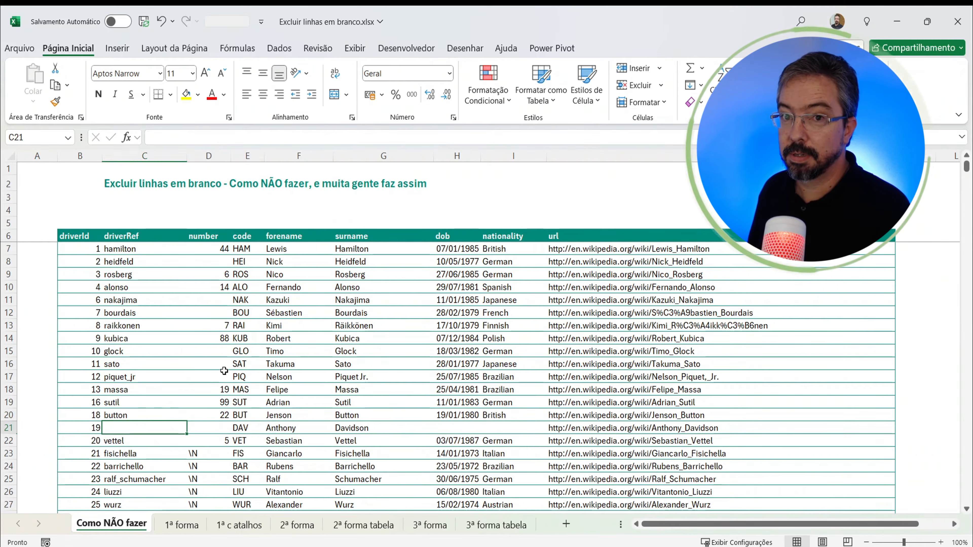
key(ctrl+minus)
key(Down)
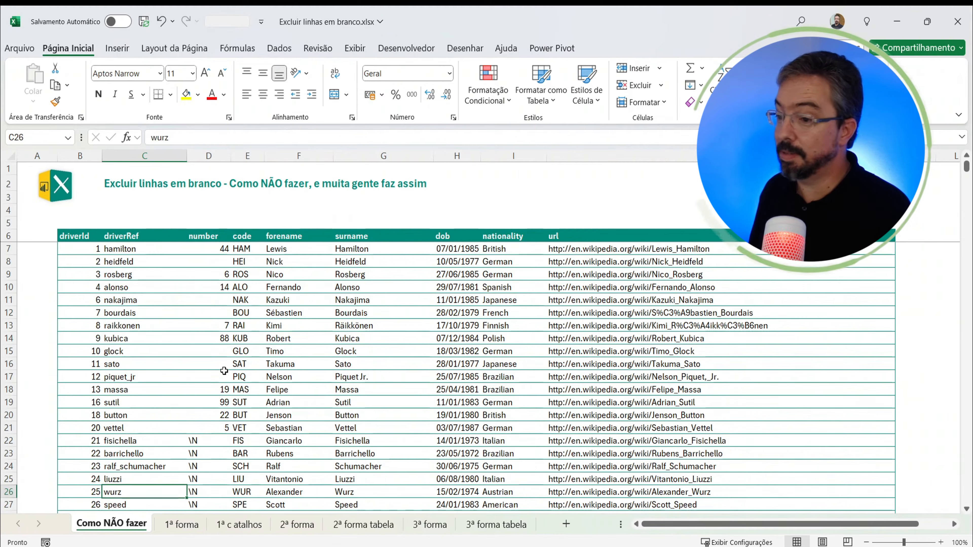
Step: Go down the driverRef column to the blank cell of driverId 36 and delete its entire row
key(Down)
key(Down)
key(Down)
key(Down)
key(Down)
key(Down)
key(Down)
key(Down)
key(Down)
key(Down)
key(Down)
key(Down)
key(Down)
key(Down)
key(Down)
key(Down)
key(Down)
key(Down)
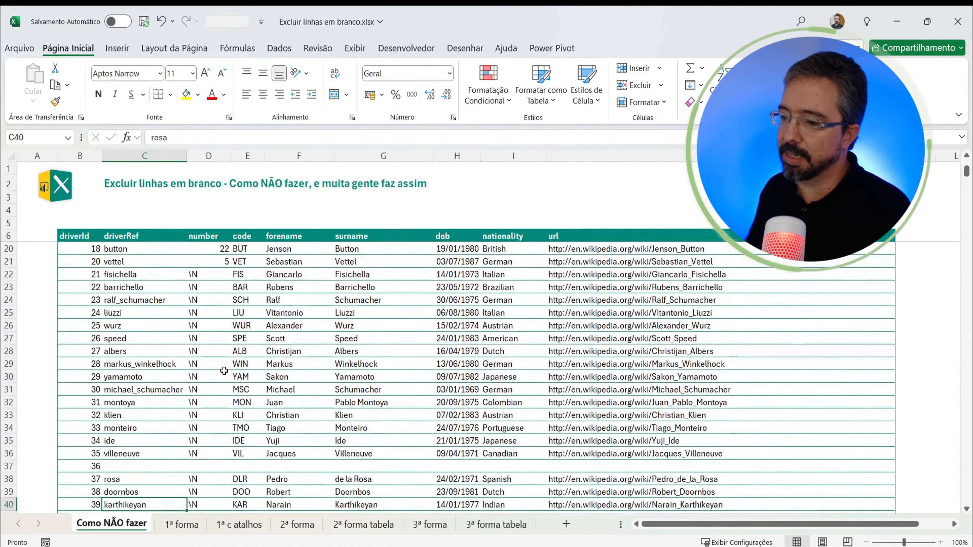
key(Down)
key(Up)
key(Up)
key(Up)
key(Up)
key(ctrl+minus)
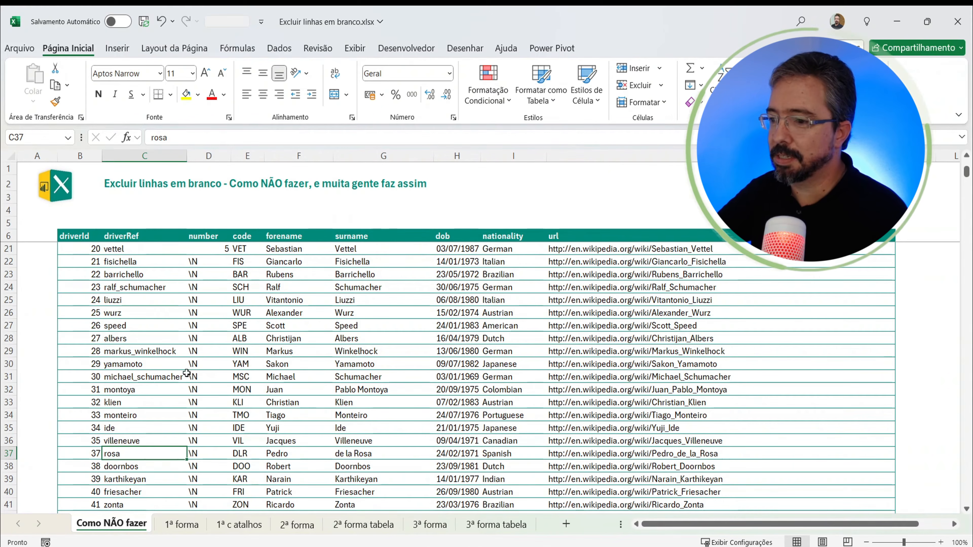
scroll(163, 485, up, 5)
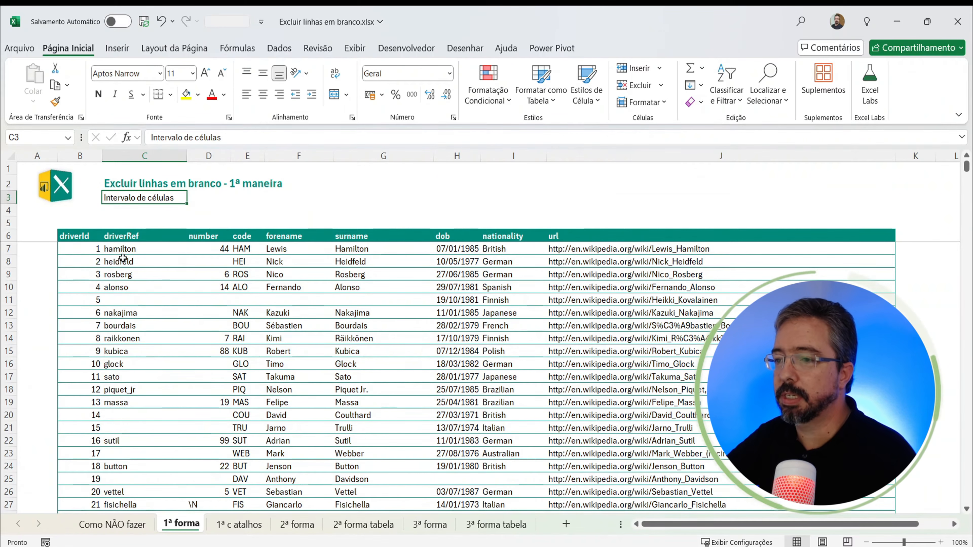
Step: On the 1ª forma sheet, try to select the driverRef column from C7 downward, extending the selection block by block
click(120, 248)
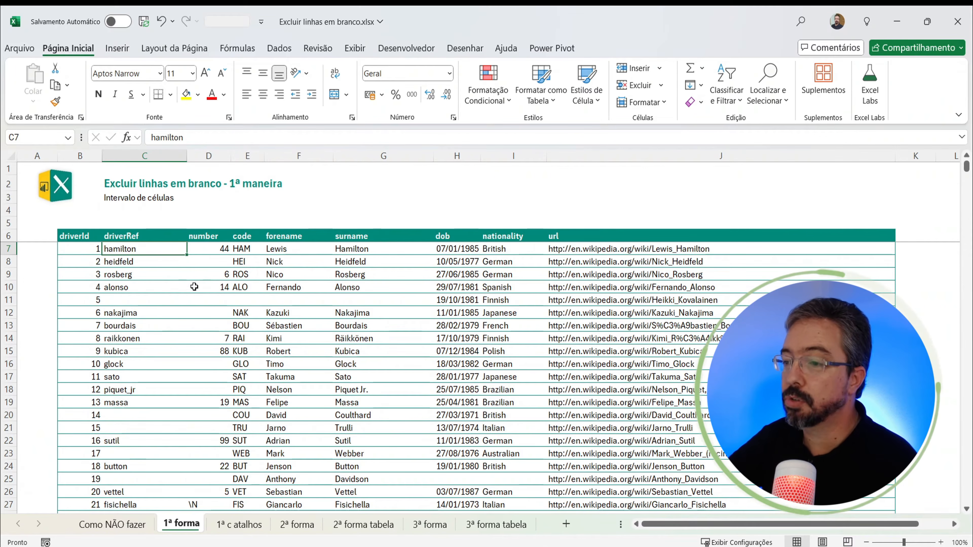
scroll(189, 289, down, 20)
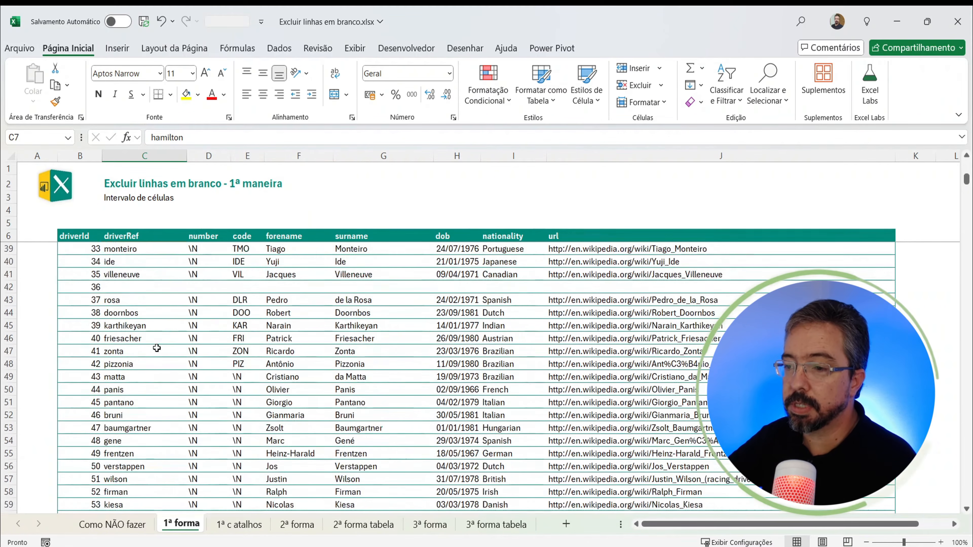
scroll(156, 347, down, 16)
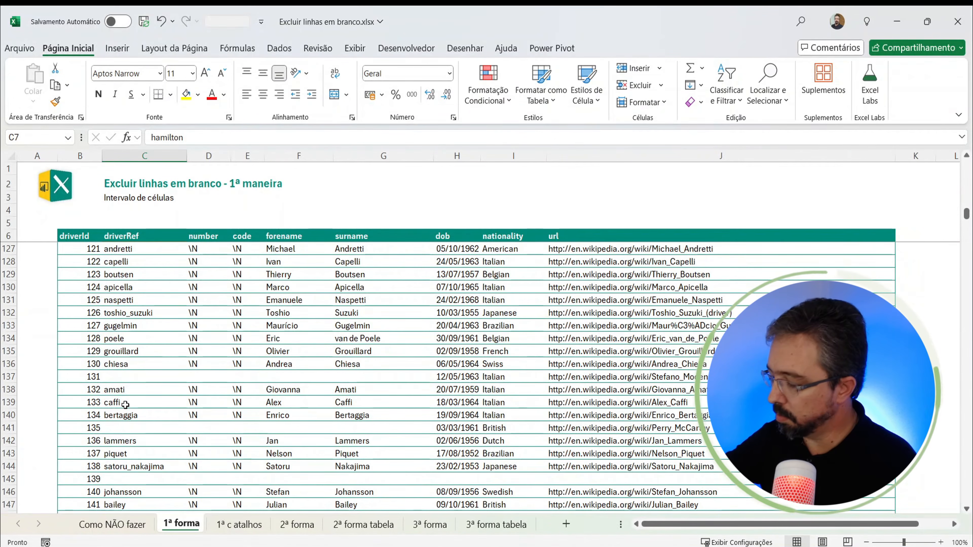
key(ctrl+shift+Down)
key(ctrl+shift+Down)
key(ctrl+shift+Down)
key(ctrl+shift+Down)
key(ctrl+shift+Down)
key(ctrl+shift+Down)
key(ctrl+shift+Down)
key(ctrl+shift+Down)
key(ctrl+shift+Down)
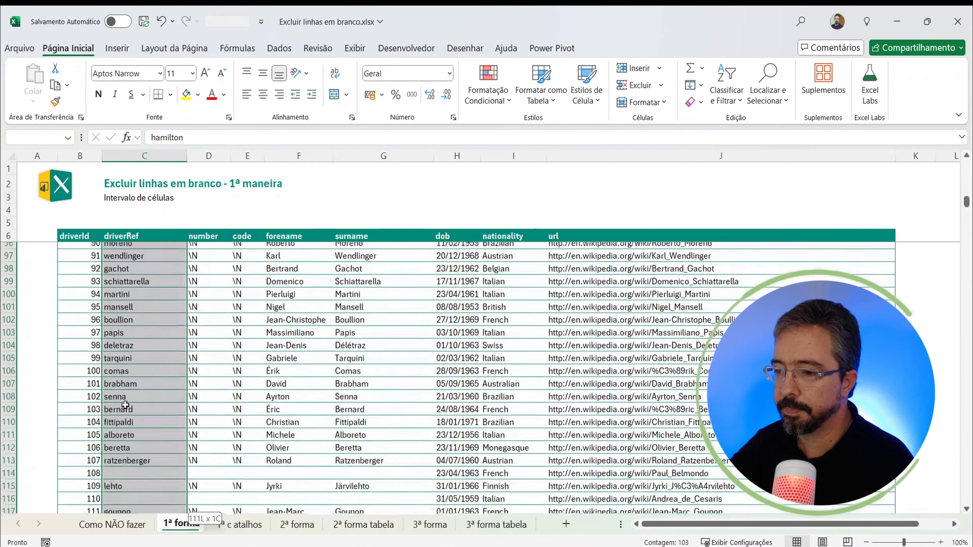
key(ctrl+shift+Down)
key(ctrl+shift+Down)
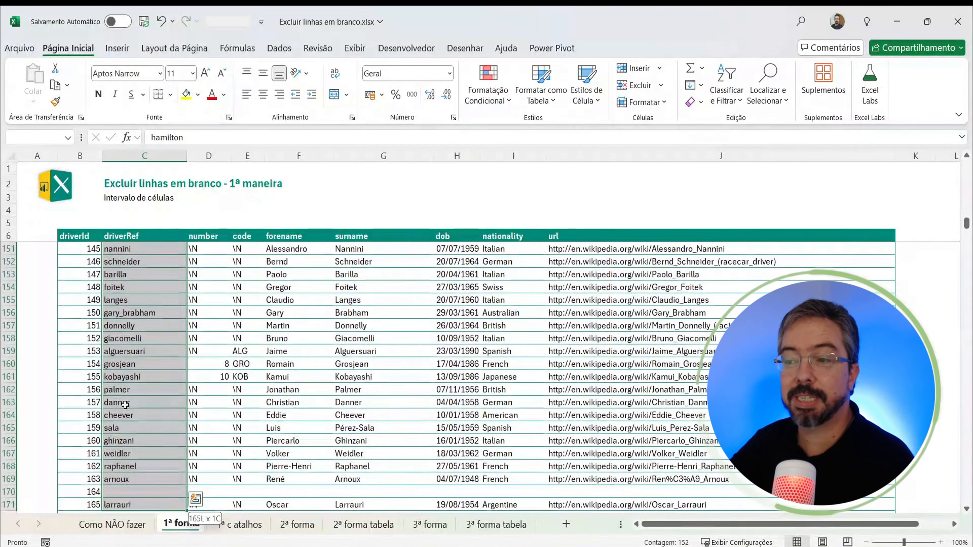
key(ctrl+shift+Down)
key(ctrl+shift+Down)
key(ctrl+shift+Down)
key(ctrl+shift+Down)
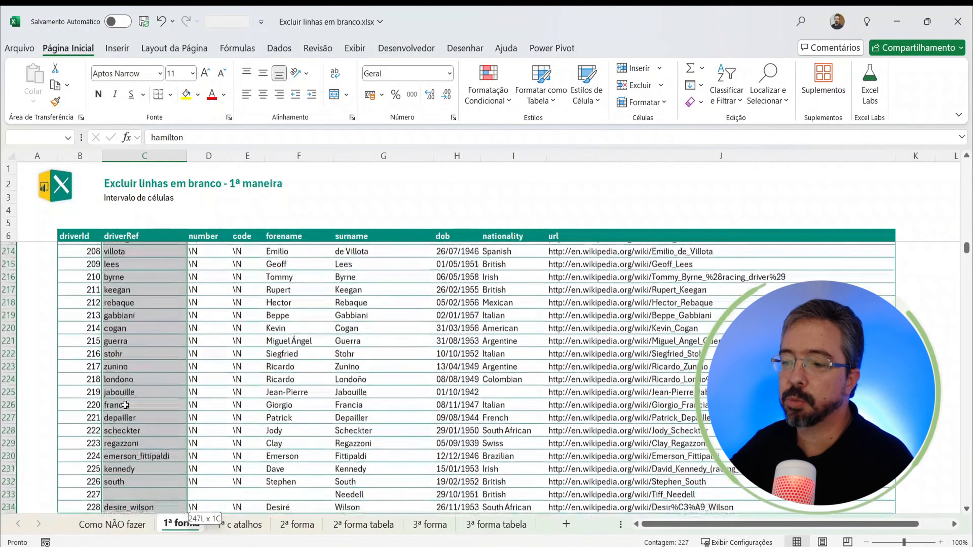
key(ctrl+shift+Down)
key(ctrl+shift+Down)
key(ctrl+shift+Down)
key(ctrl+shift+Down)
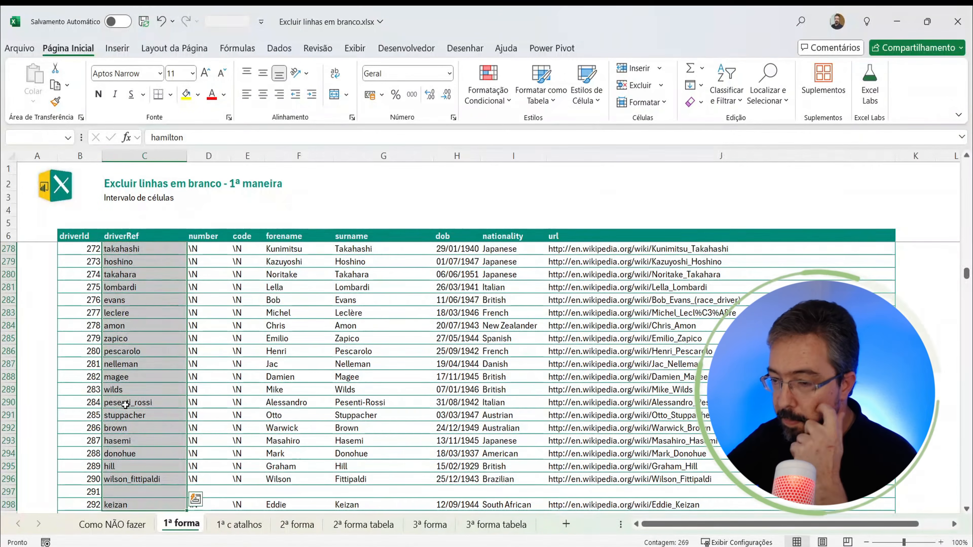
click(146, 351)
Step: Select the driverRef column from its last entry in C865 up to the header in C6
key(ctrl+Home)
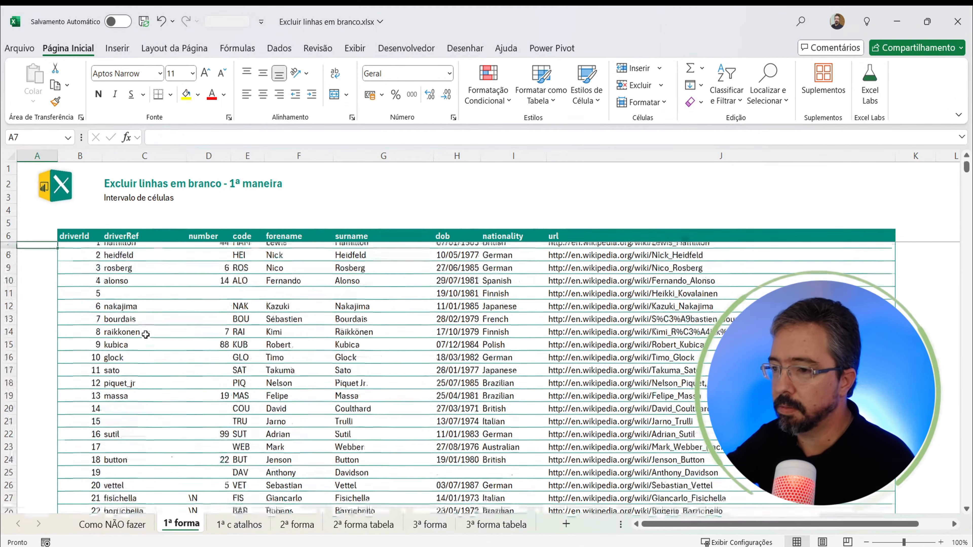
key(Right)
key(ctrl+Down)
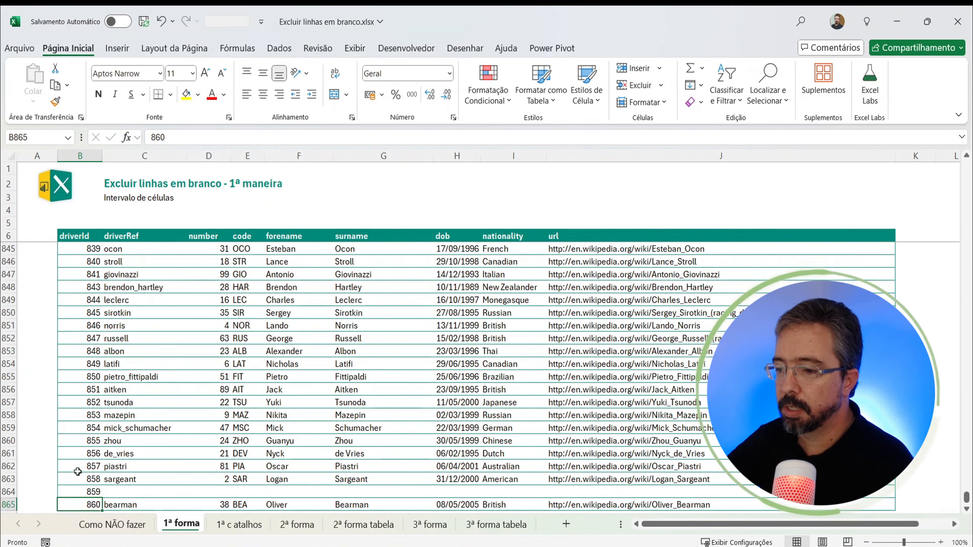
scroll(113, 423, down, 3)
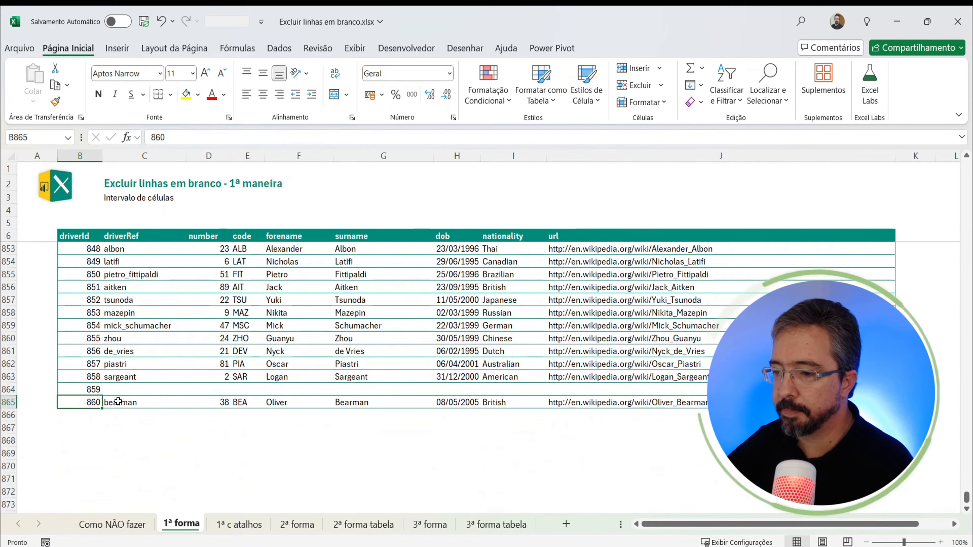
click(118, 401)
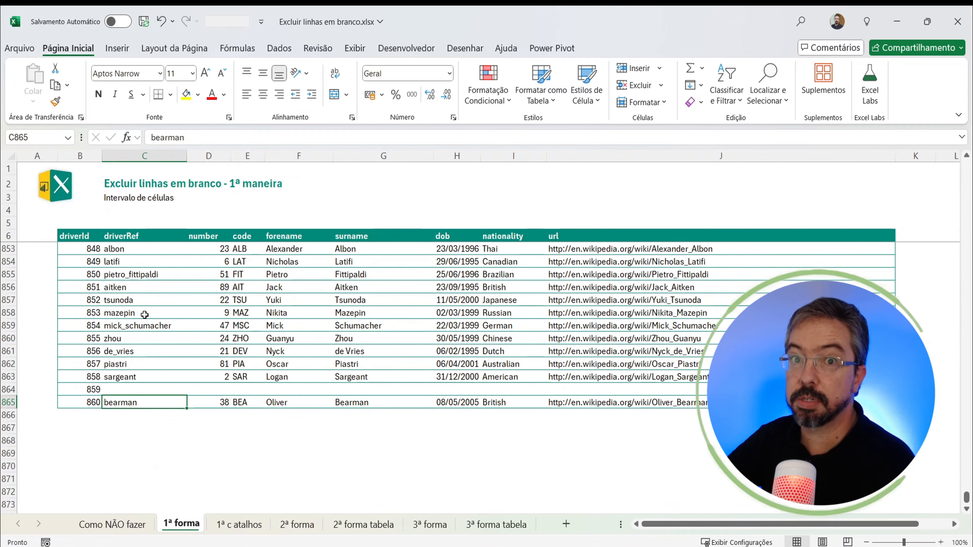
shift+click(135, 237)
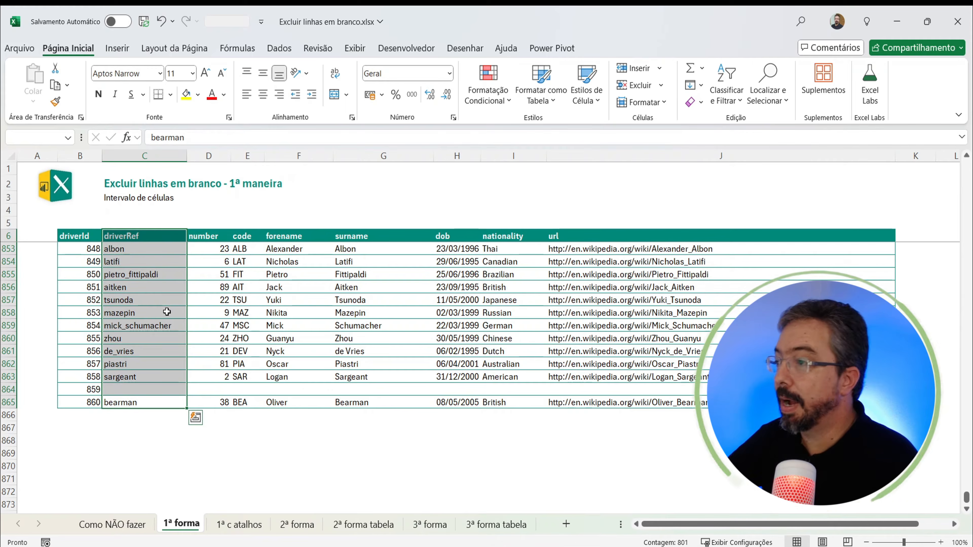
Step: Use Go To Special (Ir para especial) with Em branco to select only the blank cells in the driverRef range
click(777, 99)
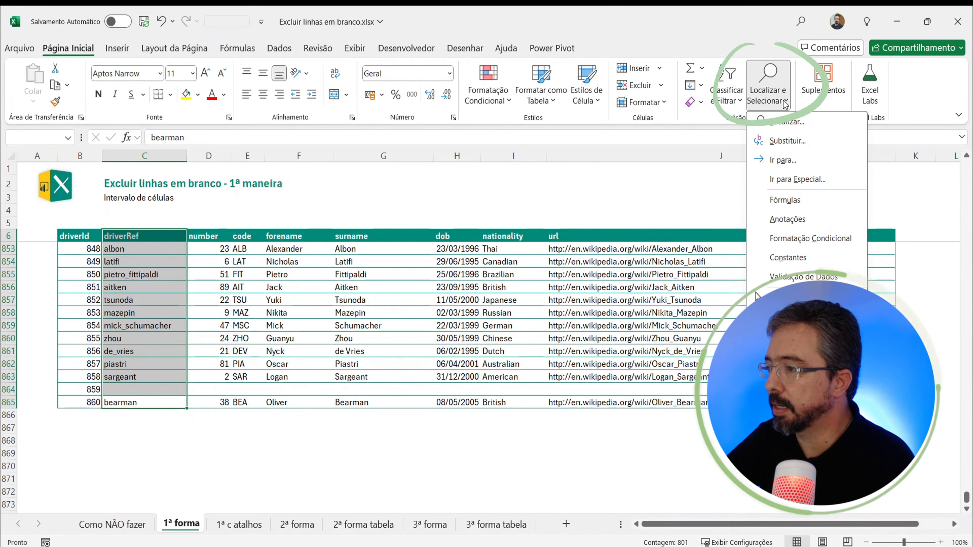
click(785, 177)
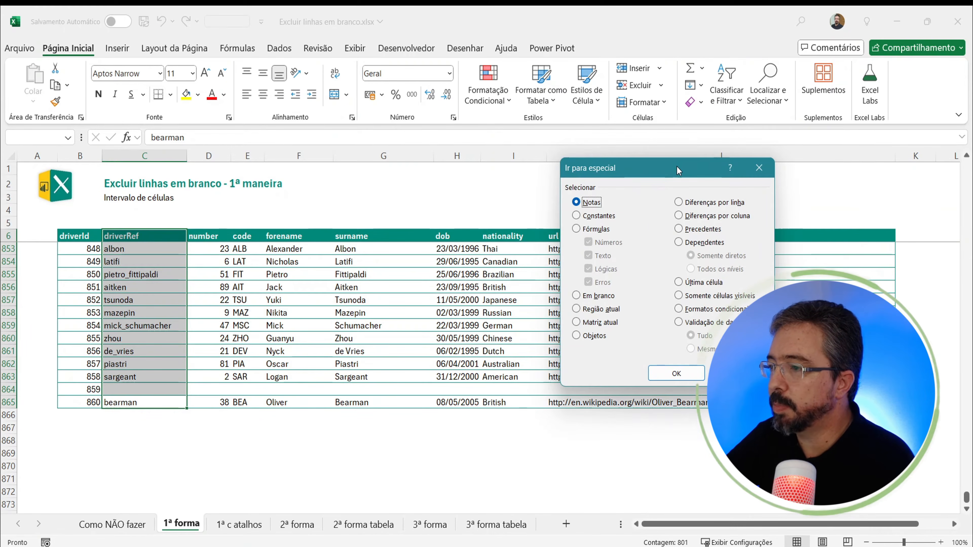
drag(678, 171, 422, 191)
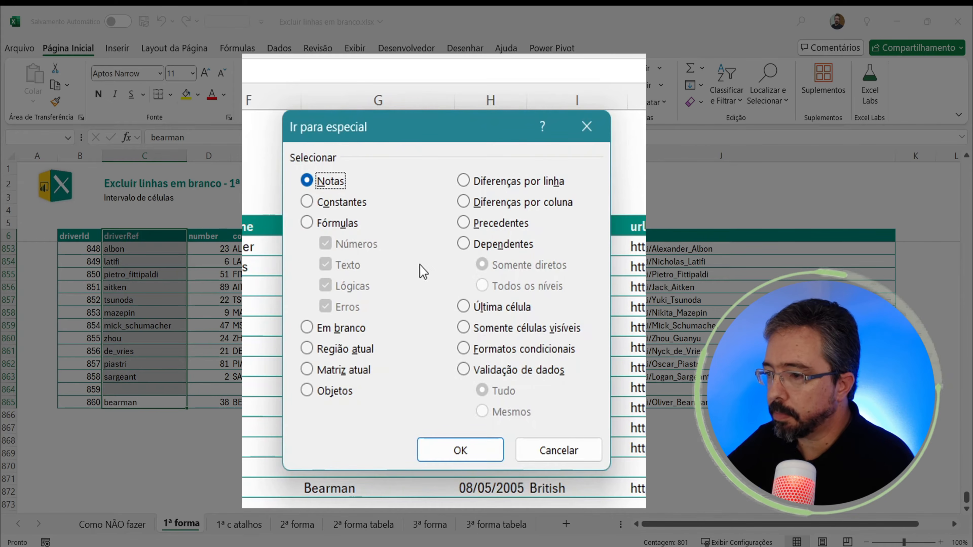
click(332, 334)
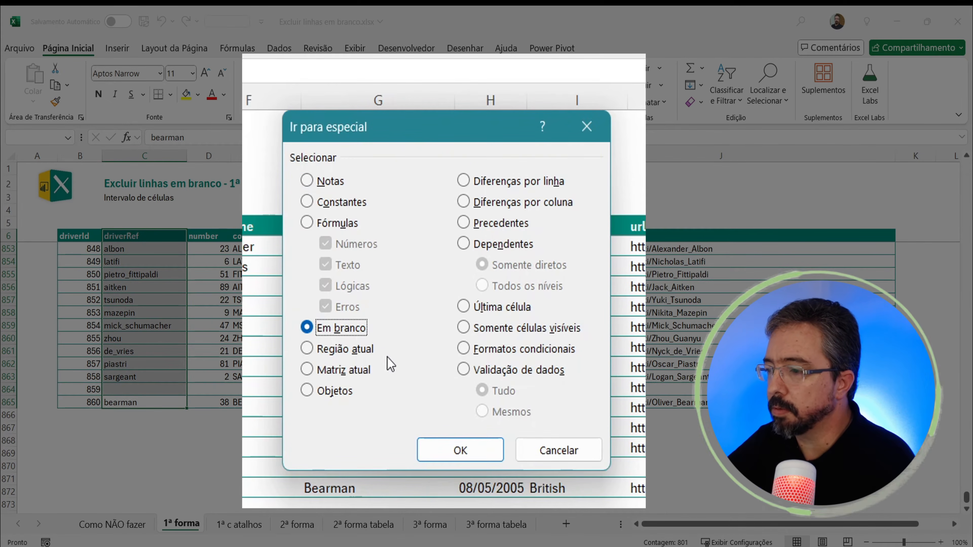
click(479, 460)
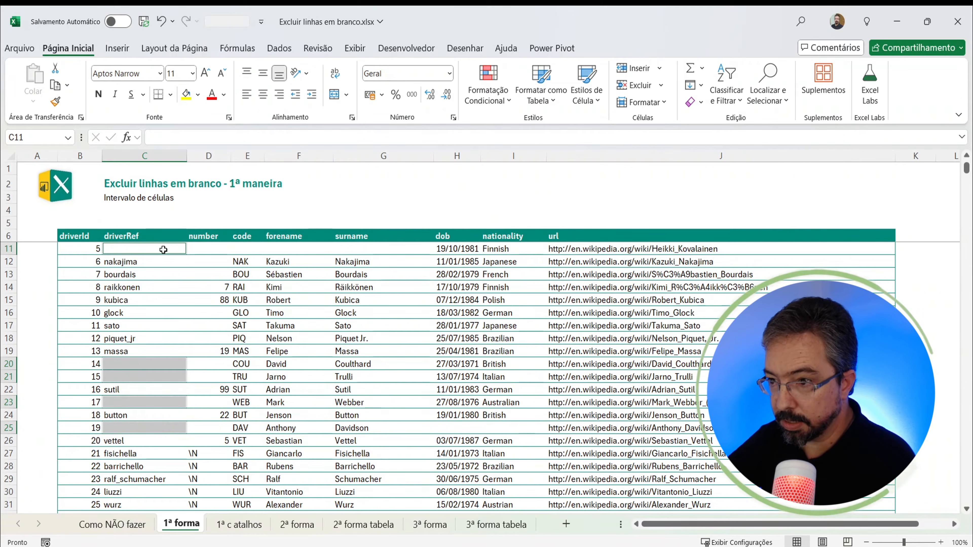
Step: Delete the entire sheet rows of all the selected blank driverRef cells
scroll(136, 417, down, 9)
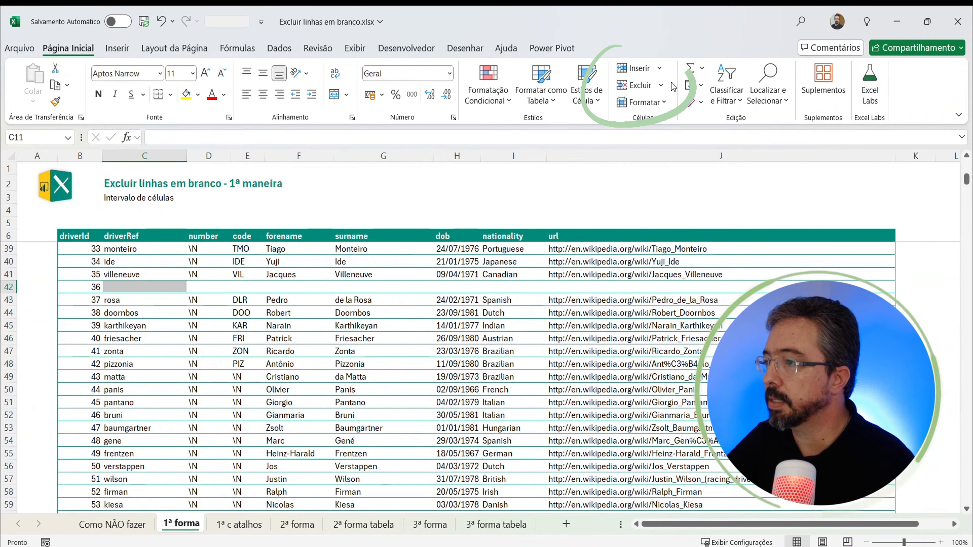
click(663, 87)
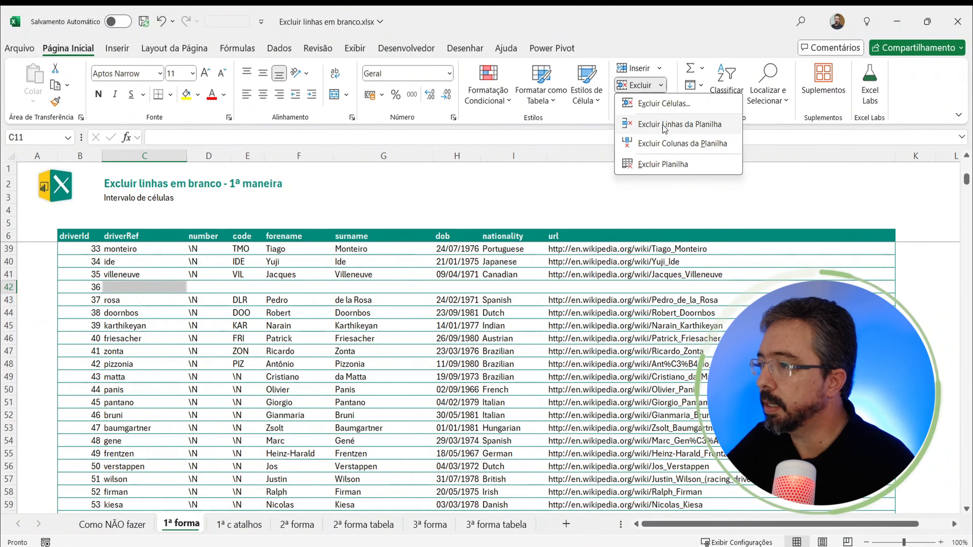
key(Escape)
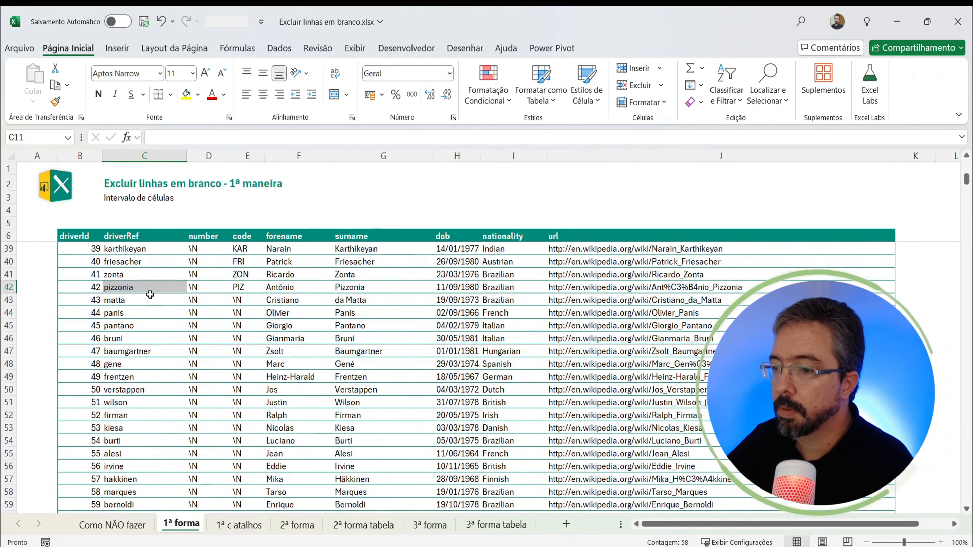
Step: Check the driverRef column from header to last entry for remaining blank cells, and return to the first data row
click(166, 308)
key(ctrl+Up)
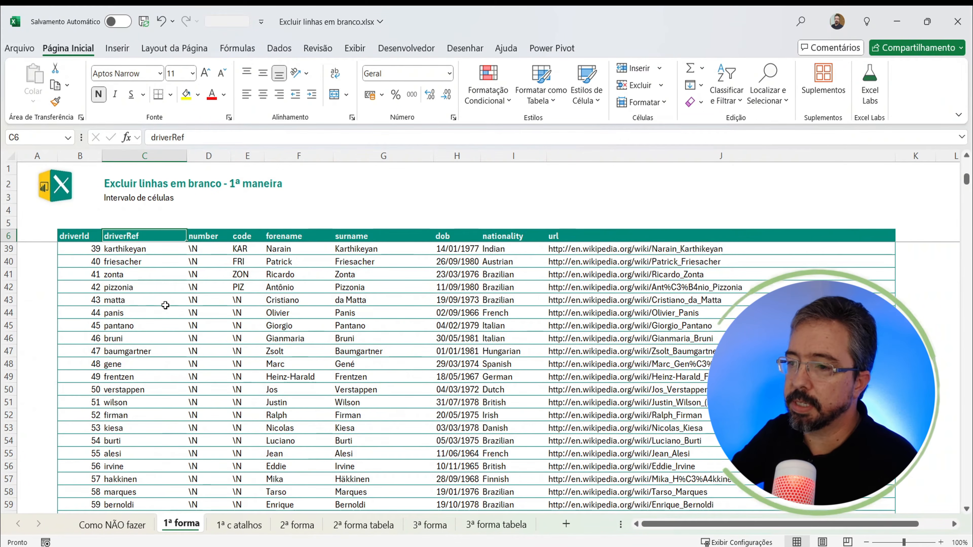
key(Down)
key(Down)
key(Down)
key(Down)
key(Down)
key(Down)
key(Down)
key(Down)
key(Down)
key(Down)
key(Down)
key(Down)
key(Down)
key(Down)
key(Down)
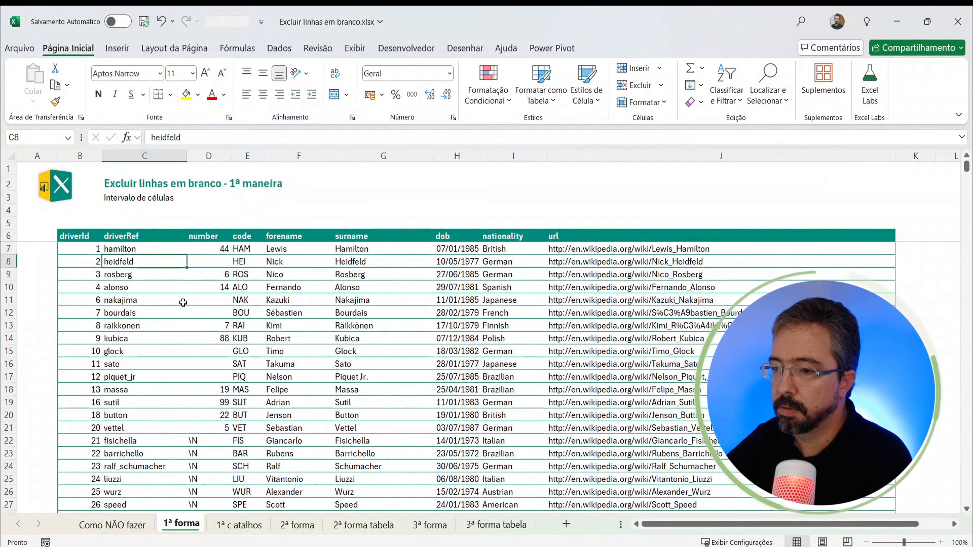
key(ctrl+Up)
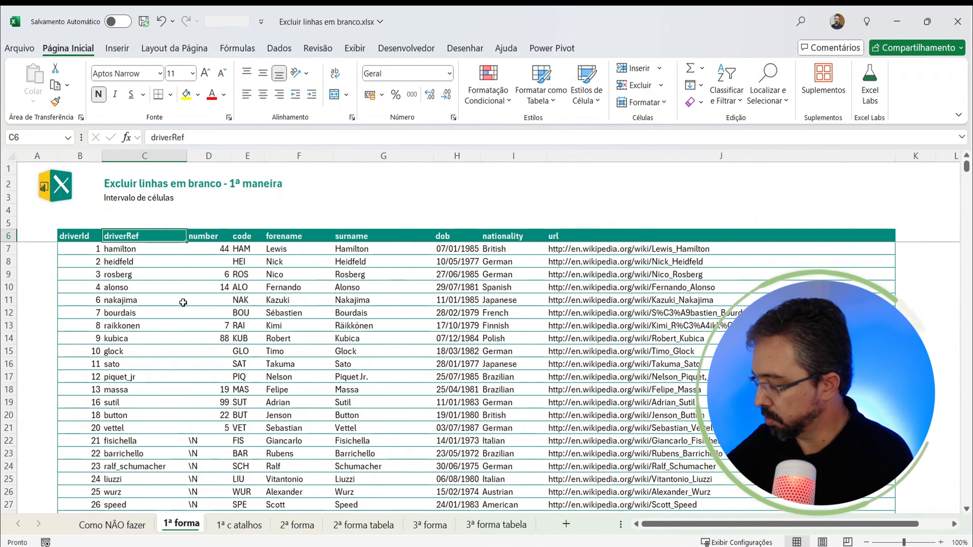
key(ctrl+Down)
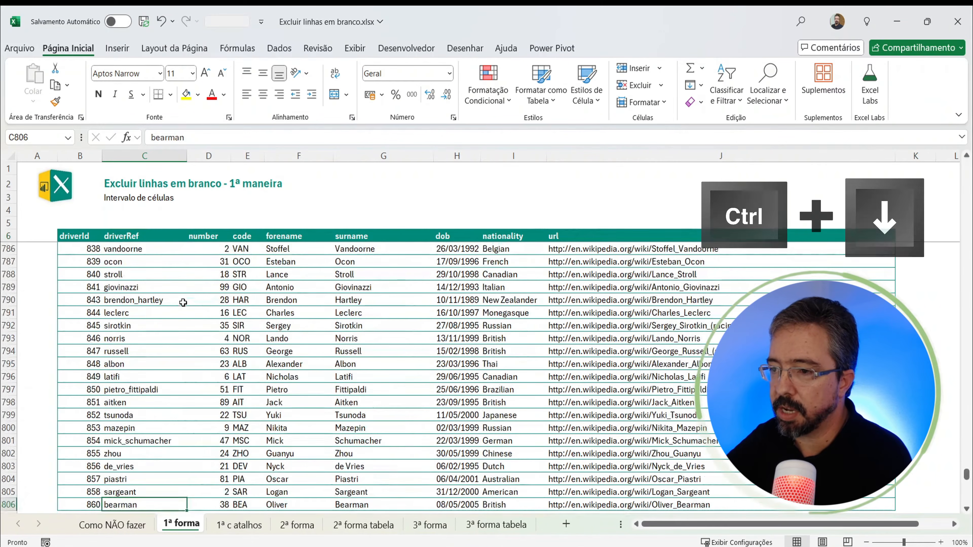
key(ctrl+Up)
key(ctrl+Down)
key(ctrl+Up)
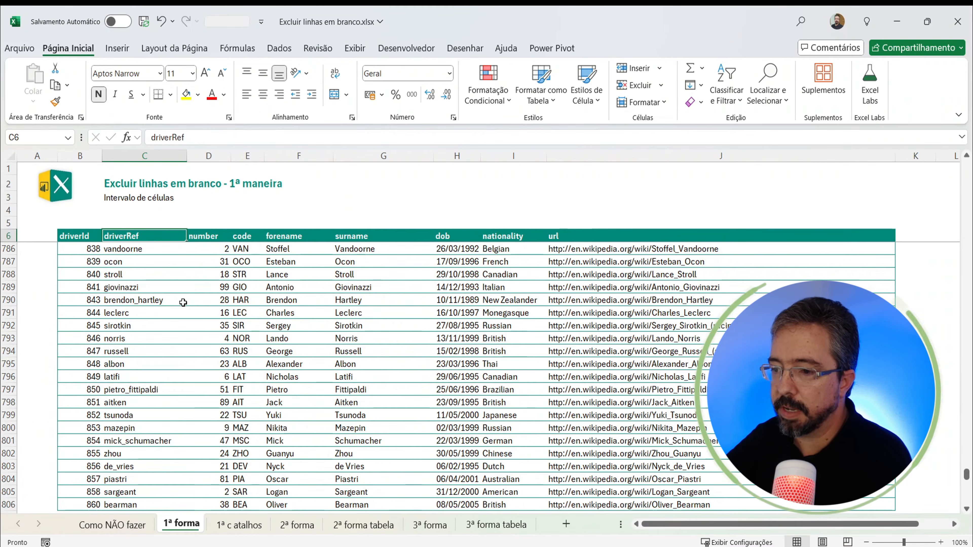
key(ctrl+Down)
scroll(183, 303, down, 2)
key(ctrl+Home)
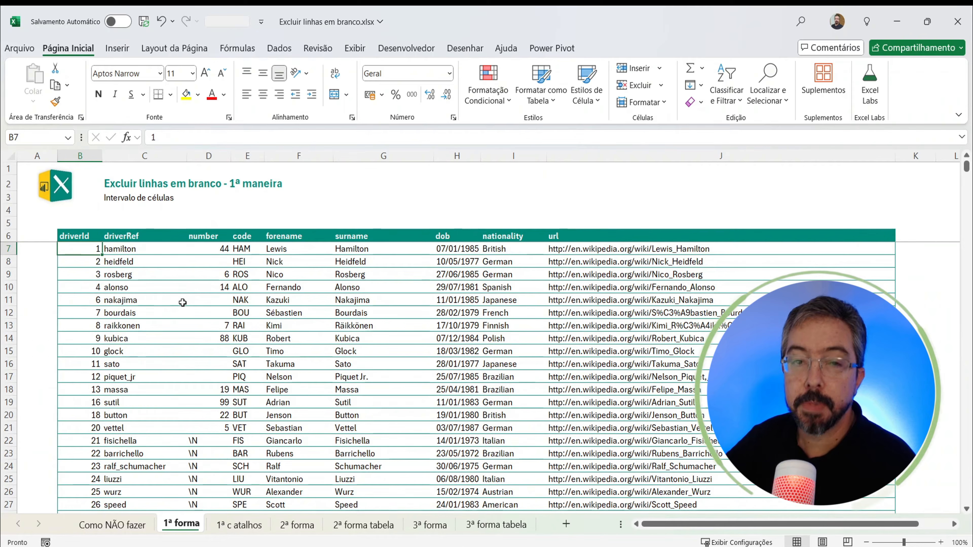
Step: On the 1ª c atalhos sheet, format the range B6:J865 as a table with headers, using a green table style
click(251, 531)
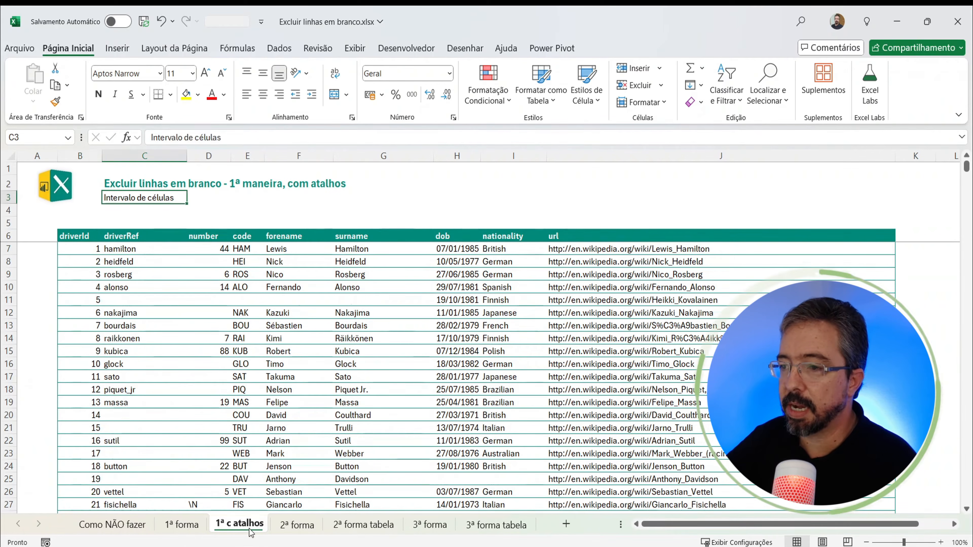
click(386, 354)
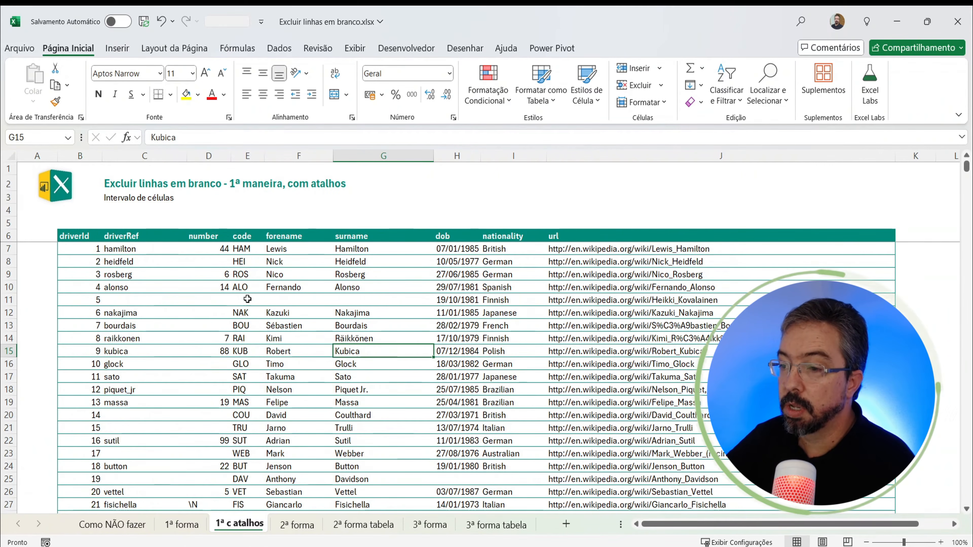
click(78, 237)
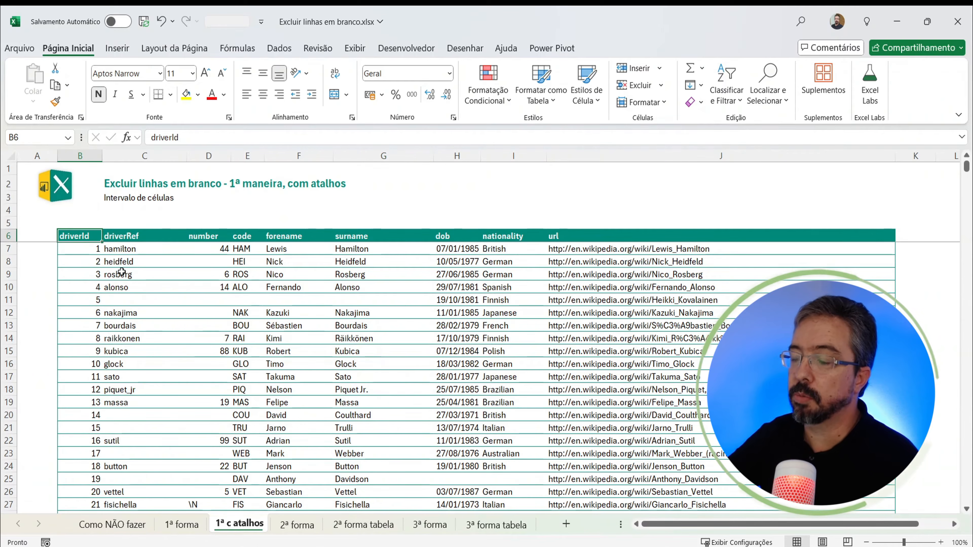
key(ctrl+shift+End)
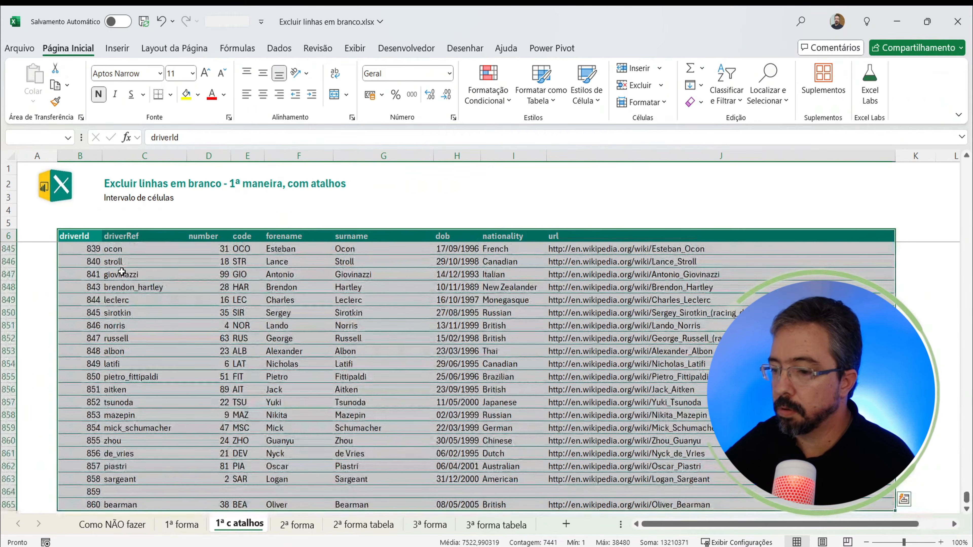
click(541, 95)
click(791, 186)
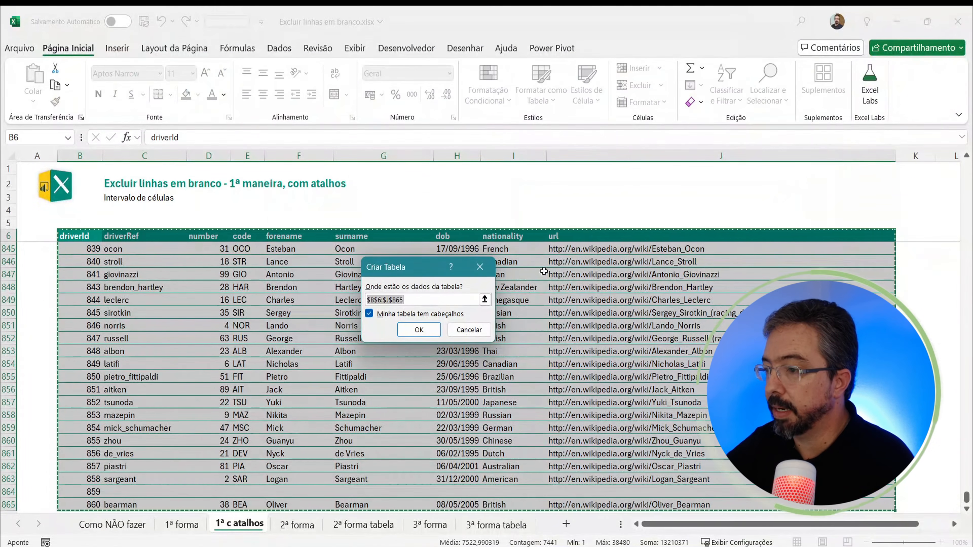
click(423, 333)
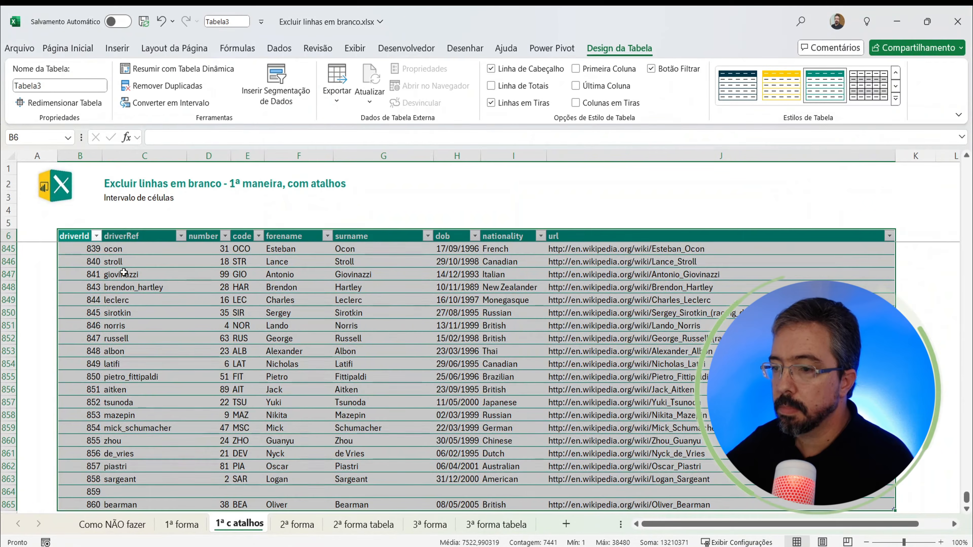
Step: Filter the table's driverRef column to show only the blank entries (Vazias)
click(123, 272)
scroll(116, 286, up, 15)
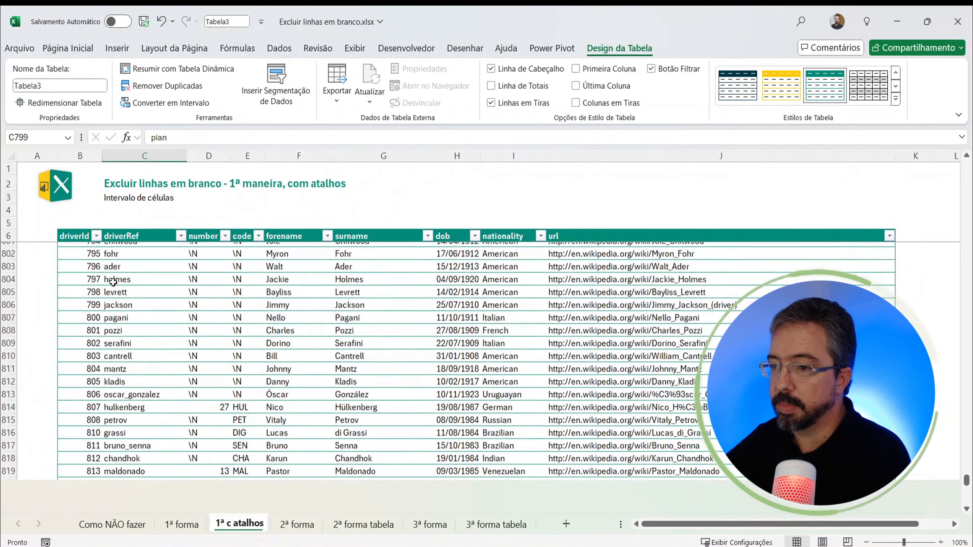
click(100, 283)
scroll(109, 282, up, 4)
click(90, 287)
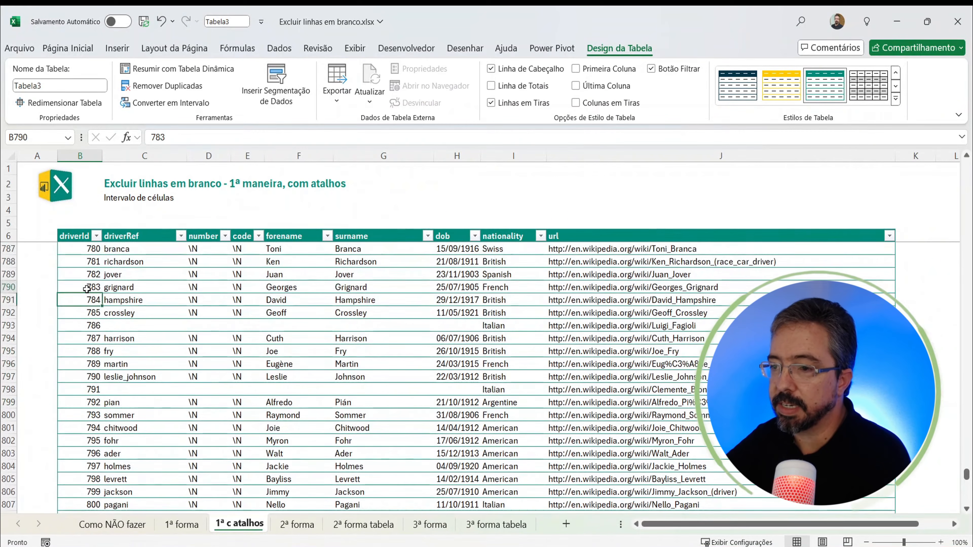
key(ctrl+Up)
click(165, 236)
key(Down)
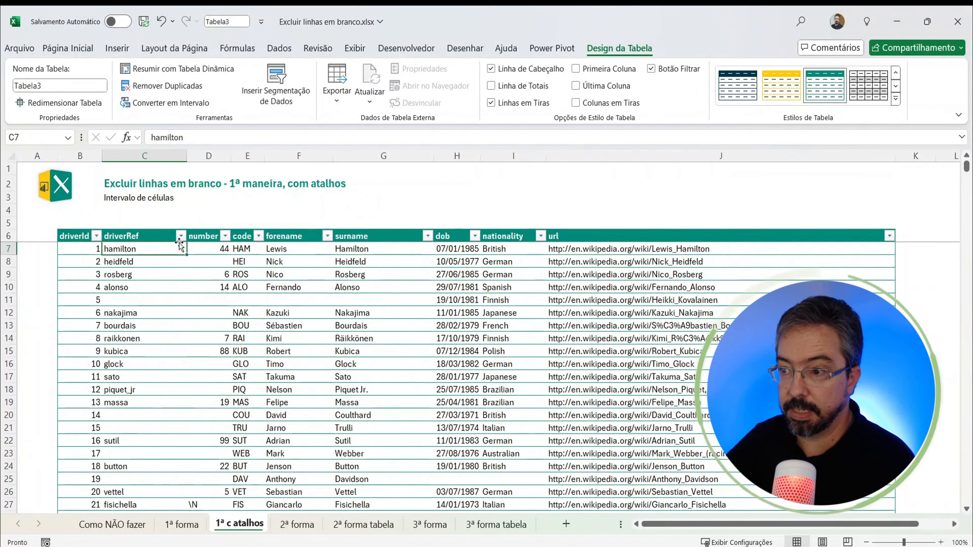
click(180, 236)
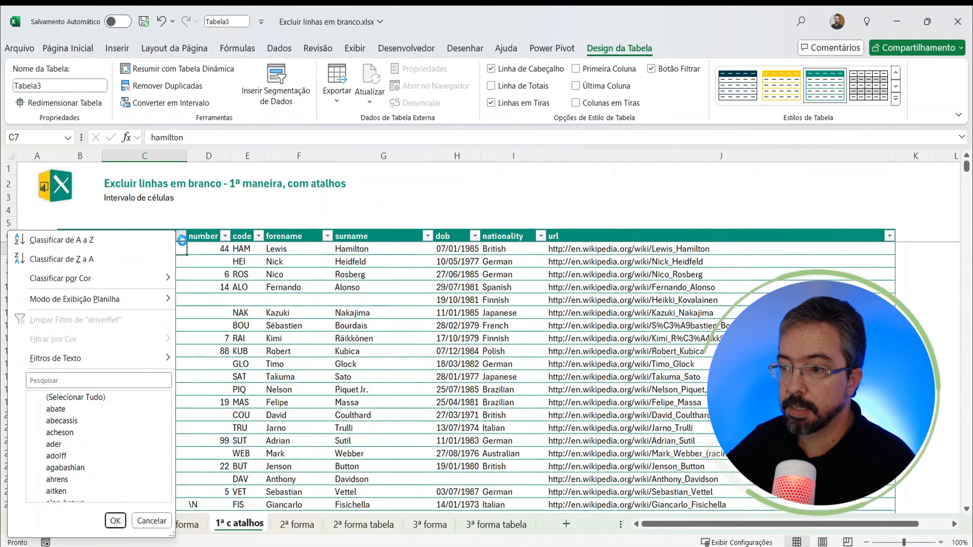
click(57, 399)
key(End)
key(space)
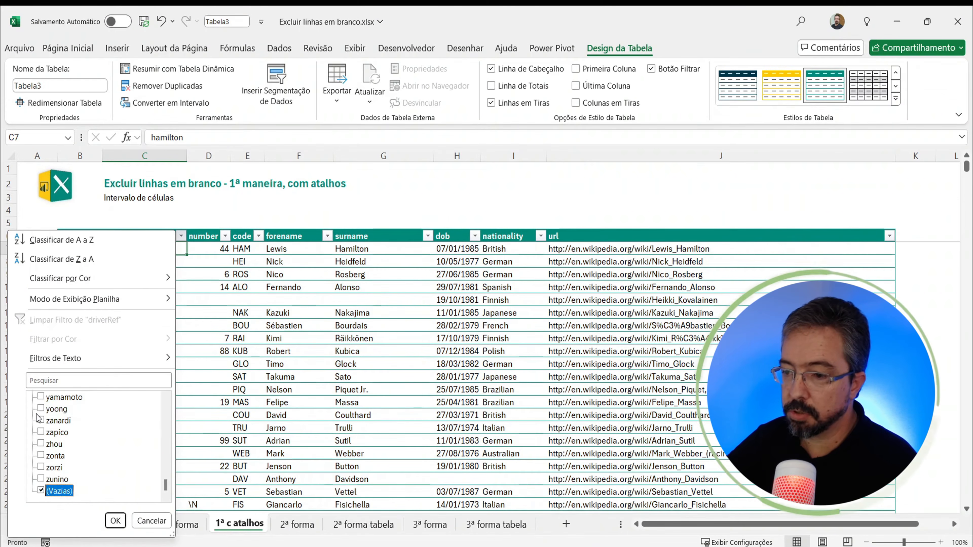
click(115, 521)
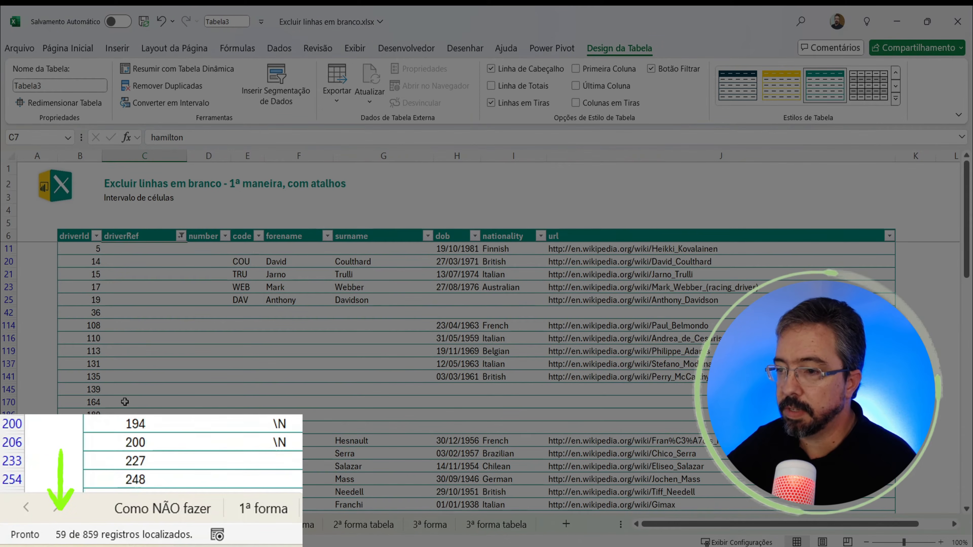
Step: Examine the filtered rows, looking at the blank driverRef cells and the empty cells in the neighbouring columns
scroll(254, 391, down, 3)
scroll(226, 334, up, 3)
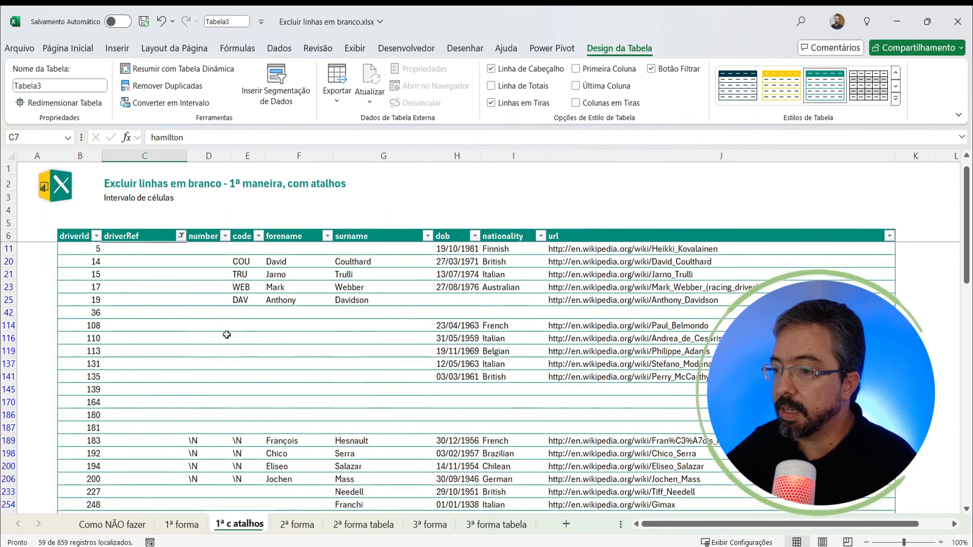
click(145, 249)
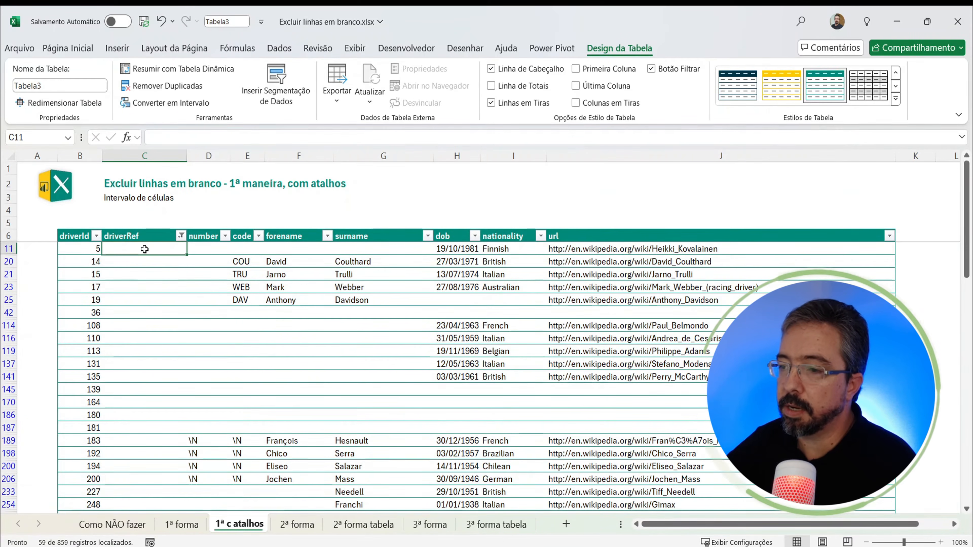
drag(145, 249, 153, 474)
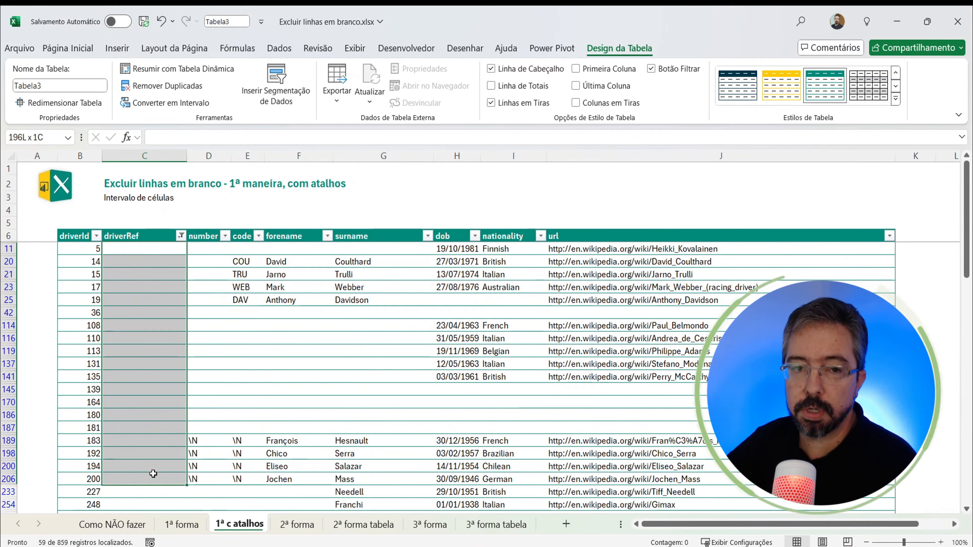
click(215, 247)
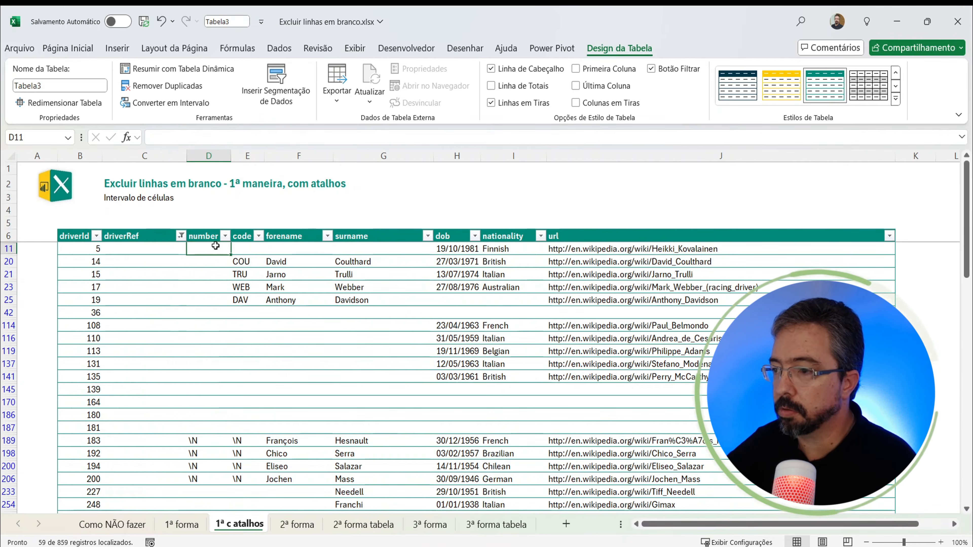
drag(215, 247, 366, 253)
drag(209, 312, 431, 426)
click(492, 423)
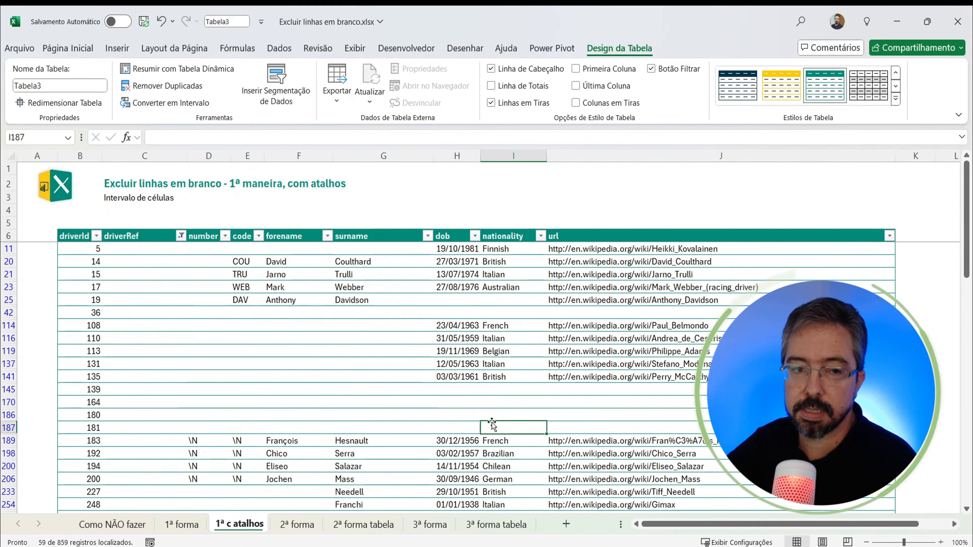
Step: Clear the driverRef filter and select all of the table's driverRef data cells, starting from C7
click(181, 235)
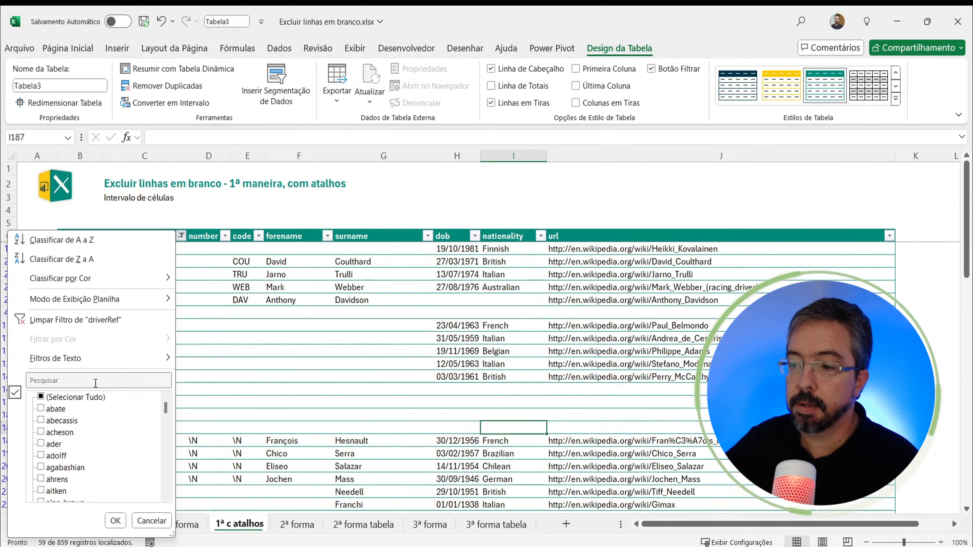
click(115, 521)
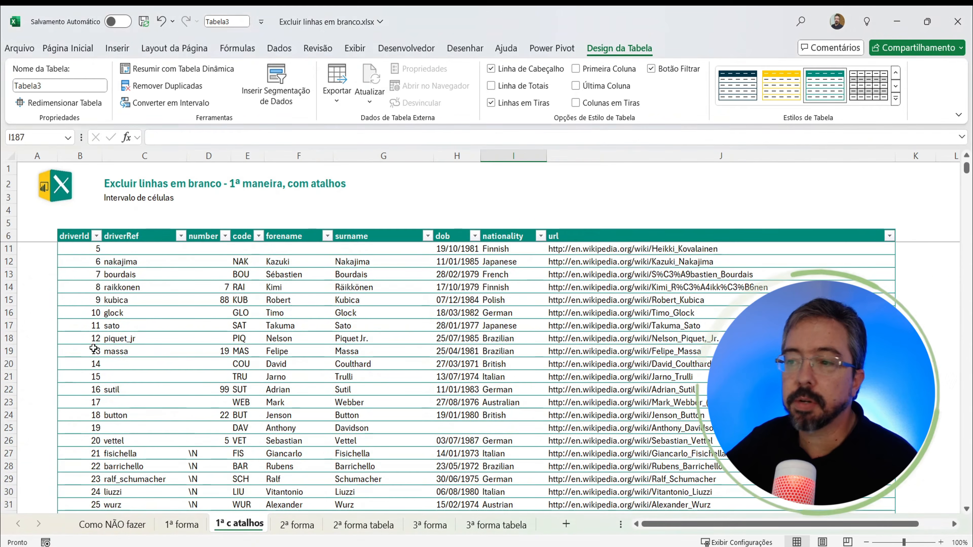
click(82, 273)
key(ctrl+Up)
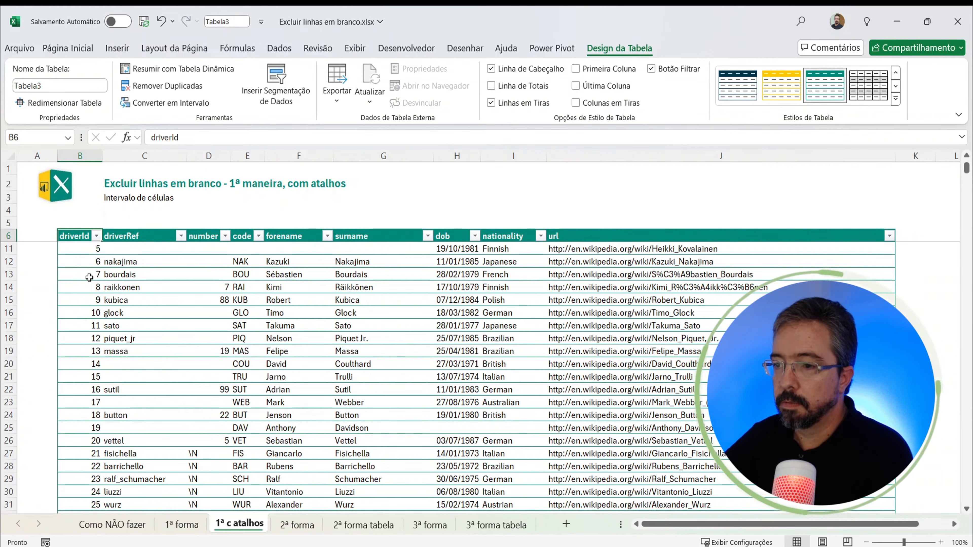
key(Right)
key(Down)
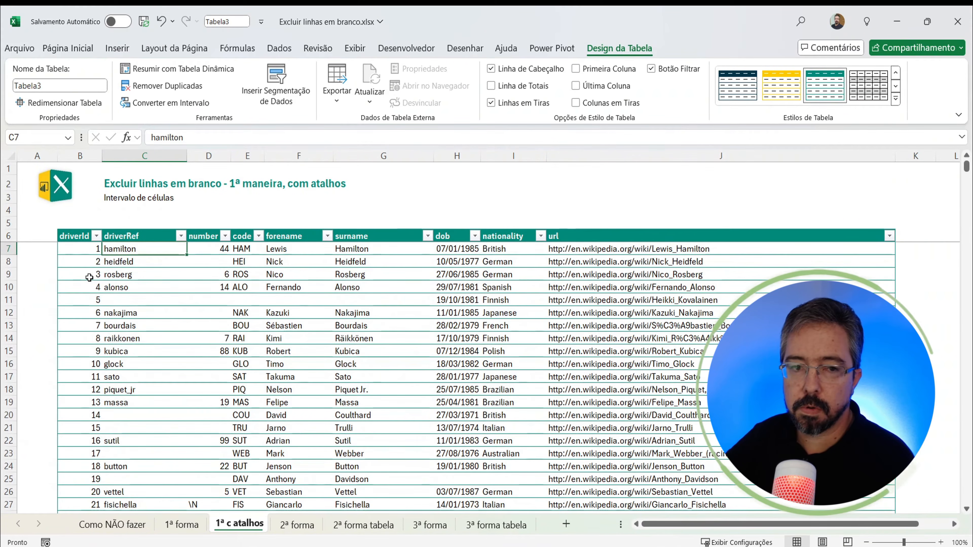
key(ctrl+space)
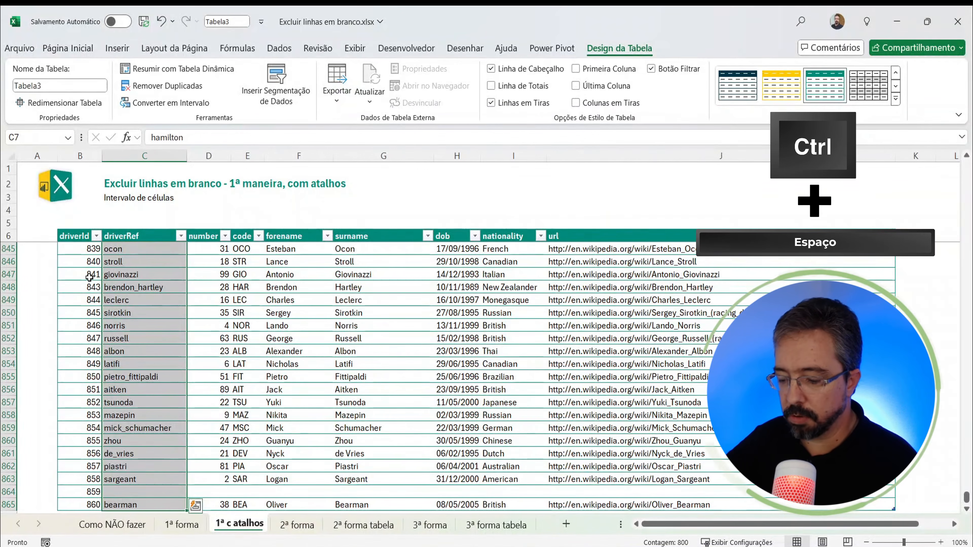
Step: Select the blank driverRef cells with Go To Special (Em branco) and delete their rows from the table
key(F5)
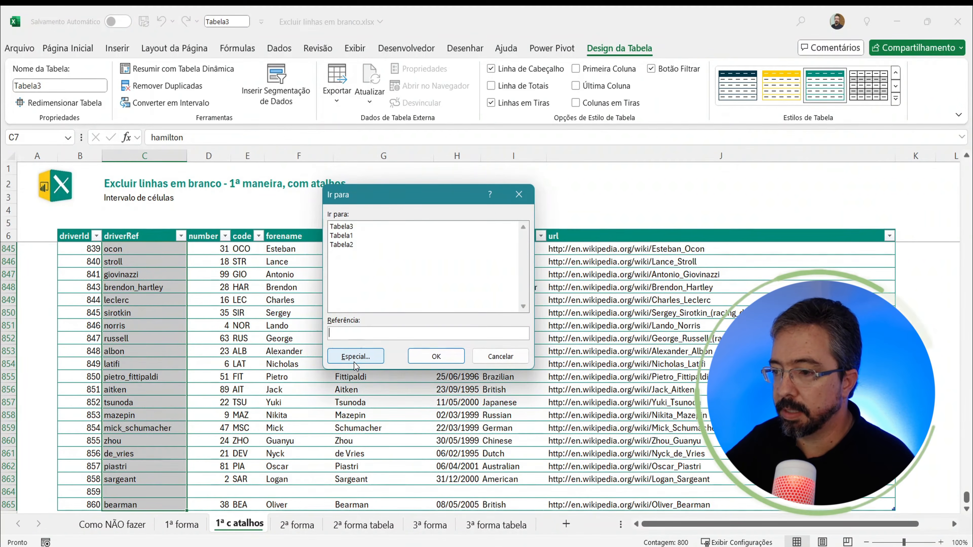
key(Escape)
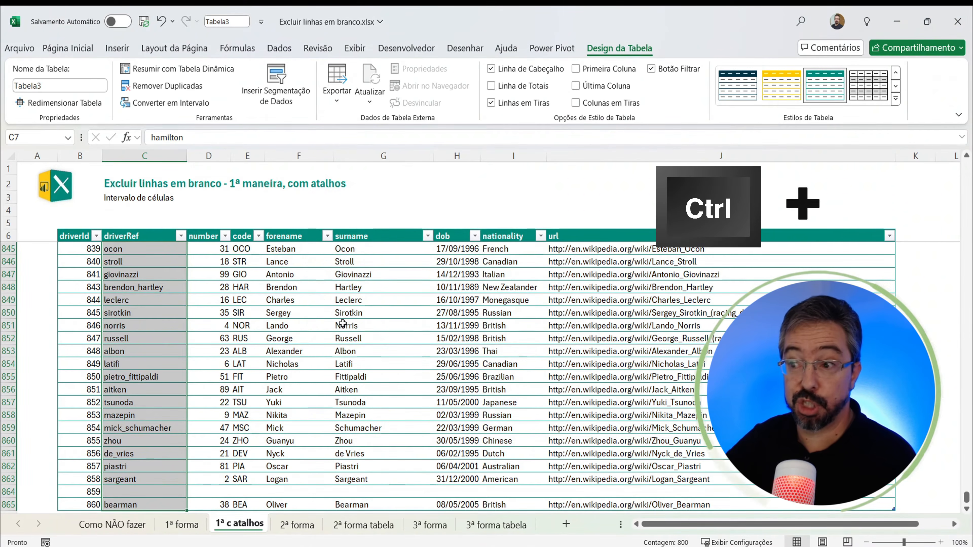
key(ctrl+g)
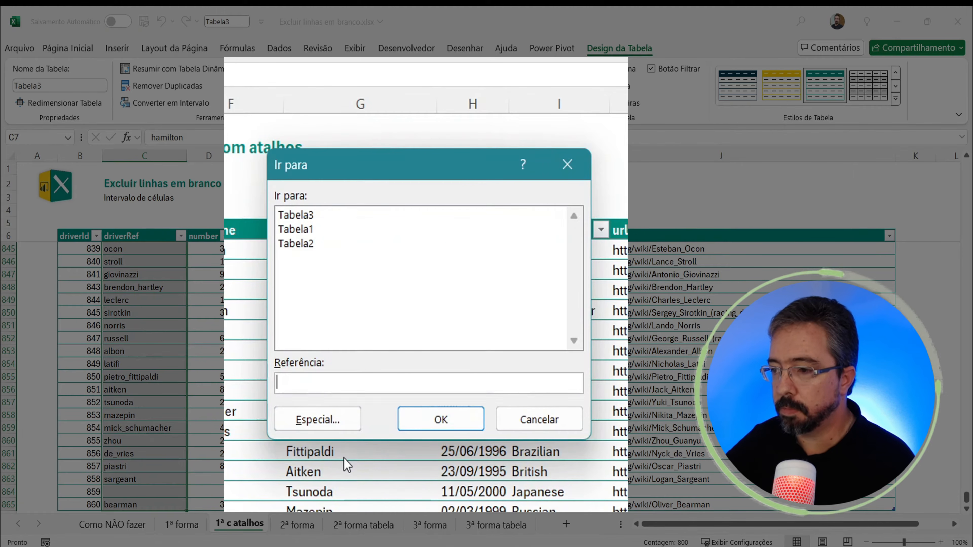
key(alt+e)
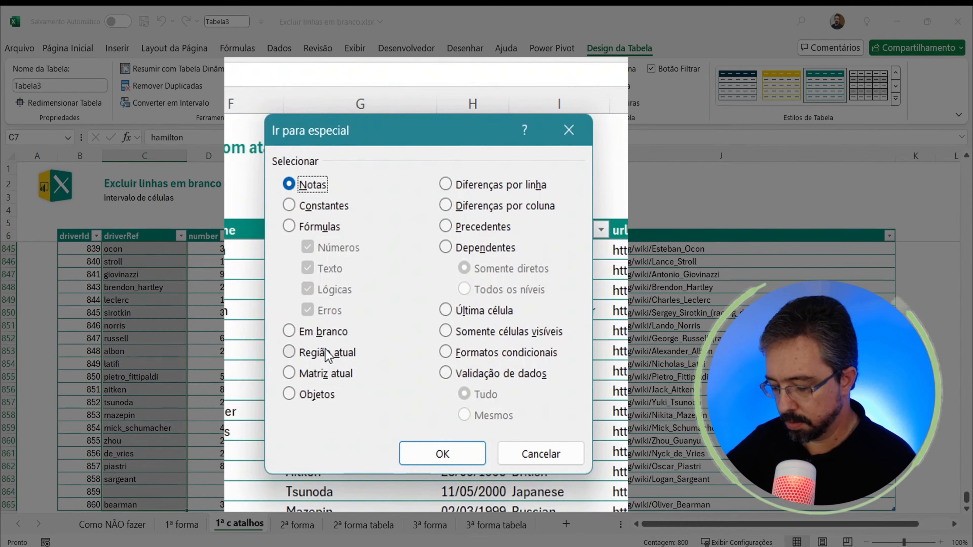
key(alt+b)
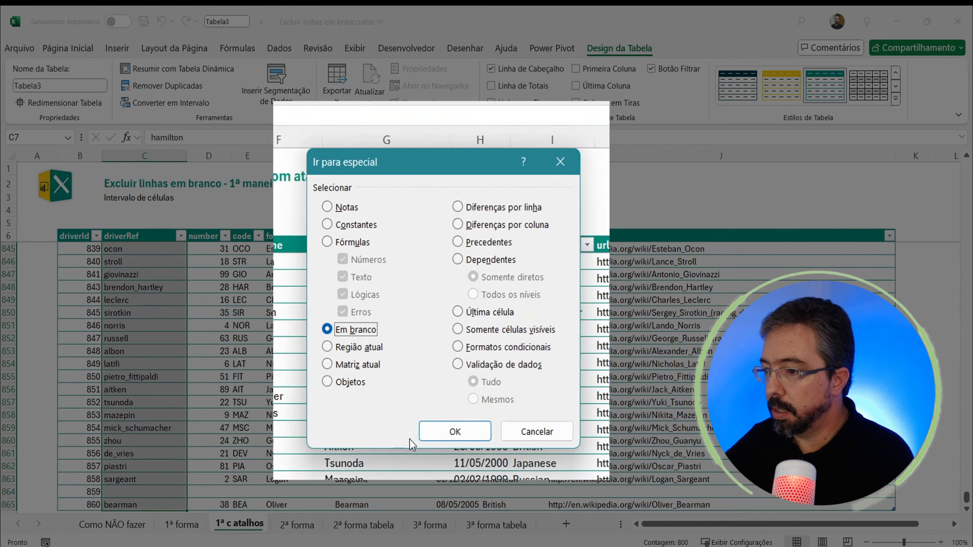
click(412, 445)
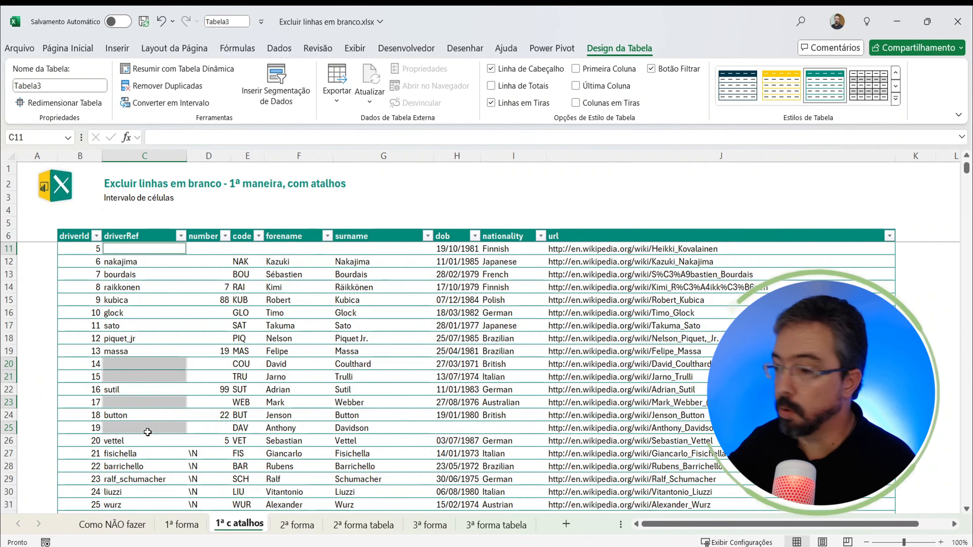
key(ctrl+minus)
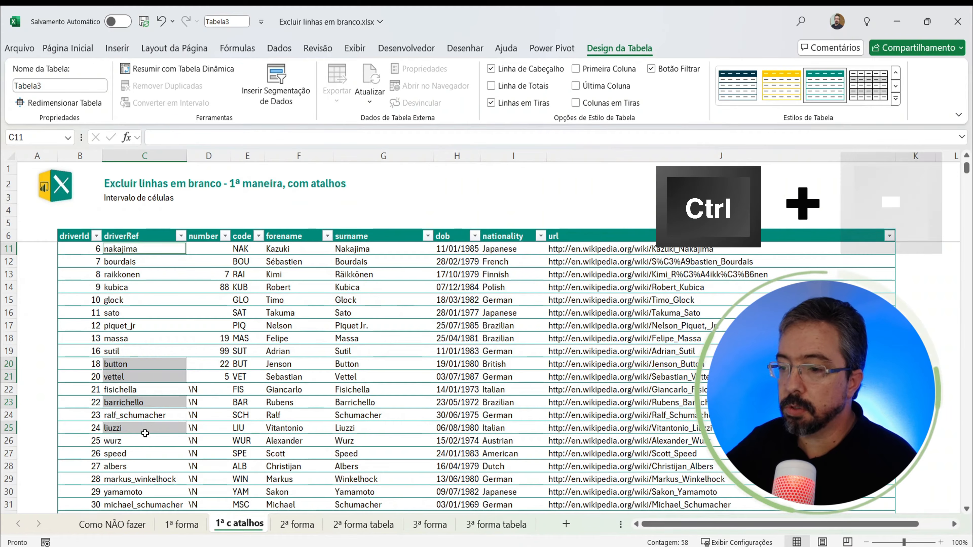
click(134, 288)
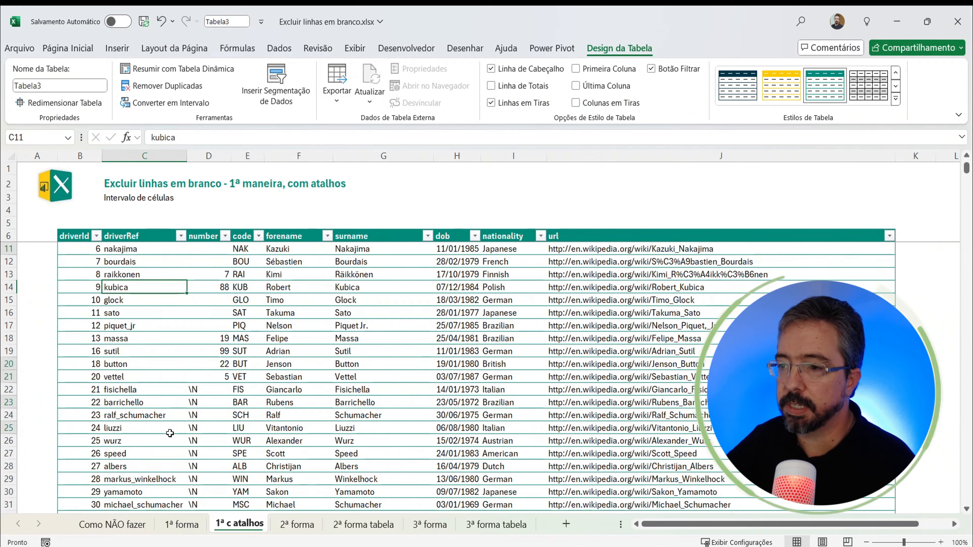
Step: Undo the row deletion and make C8 in the driverRef column the active cell
key(ctrl+z)
click(125, 296)
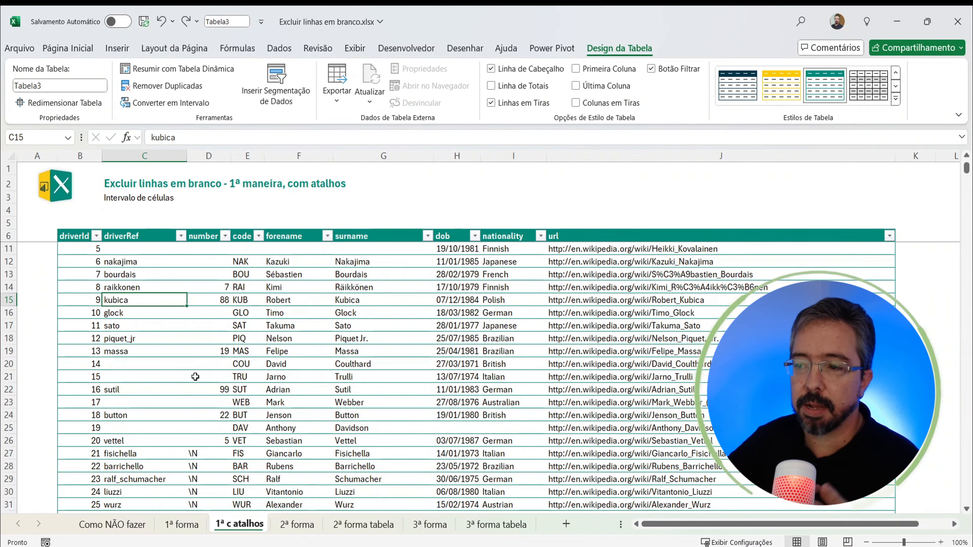
key(Left)
key(ctrl+Up)
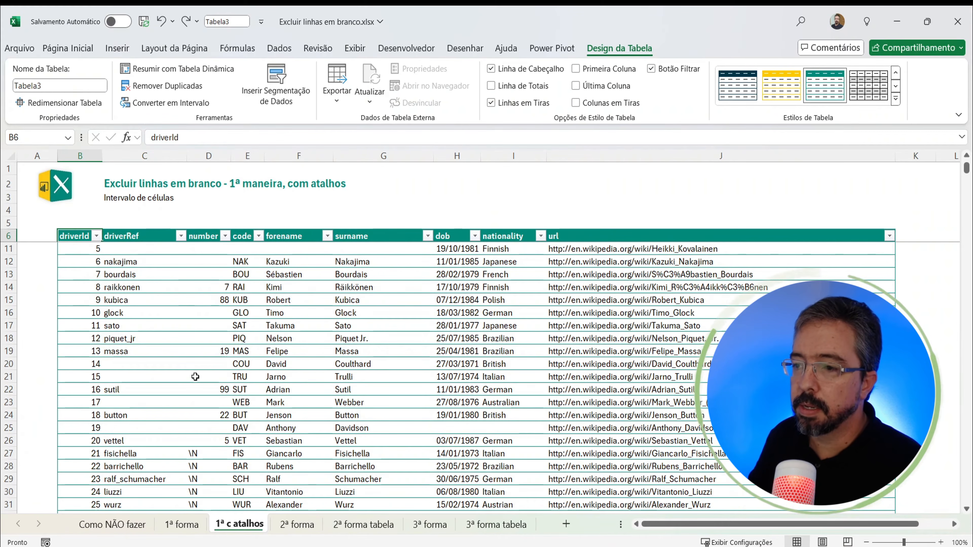
key(Down)
key(Down)
key(Right)
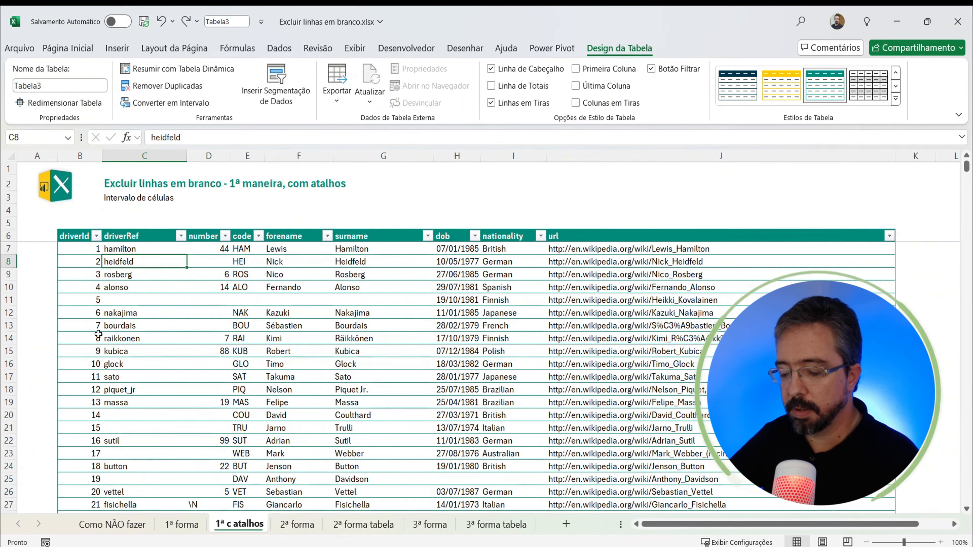
Step: Select all driverRef data cells, narrow the selection to blanks (Em branco) with Go To Special, and delete those table rows
key(ctrl+space)
key(ctrl+g)
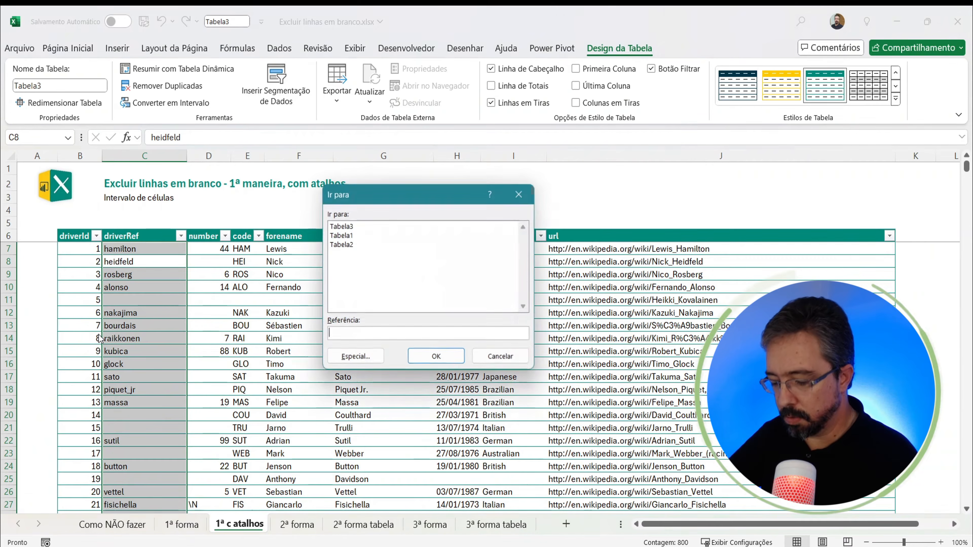
key(alt+e)
key(c)
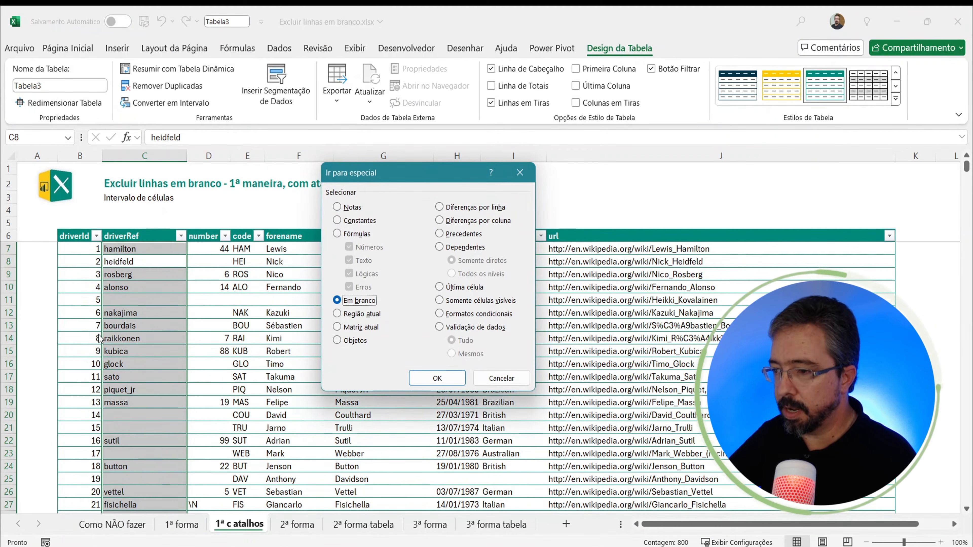
key(Return)
key(ctrl+minus)
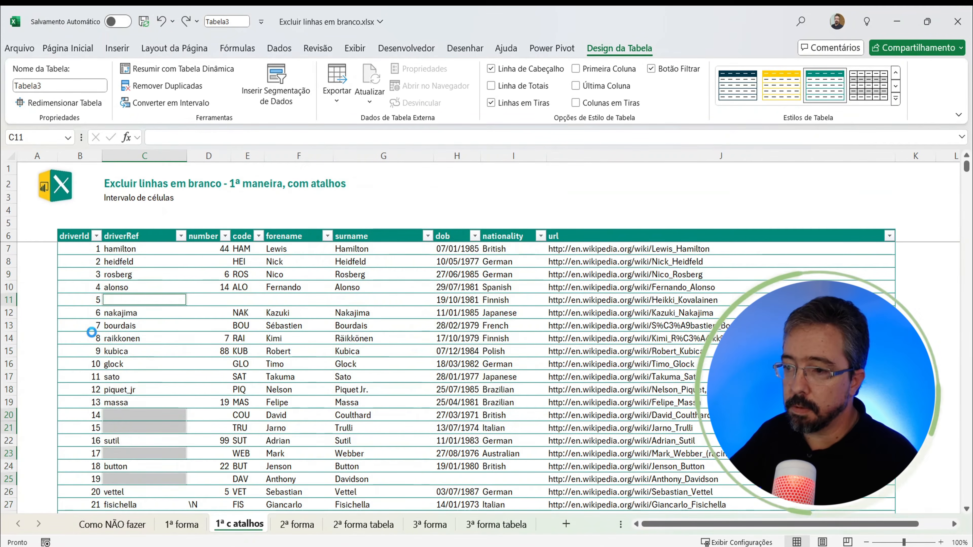
click(201, 315)
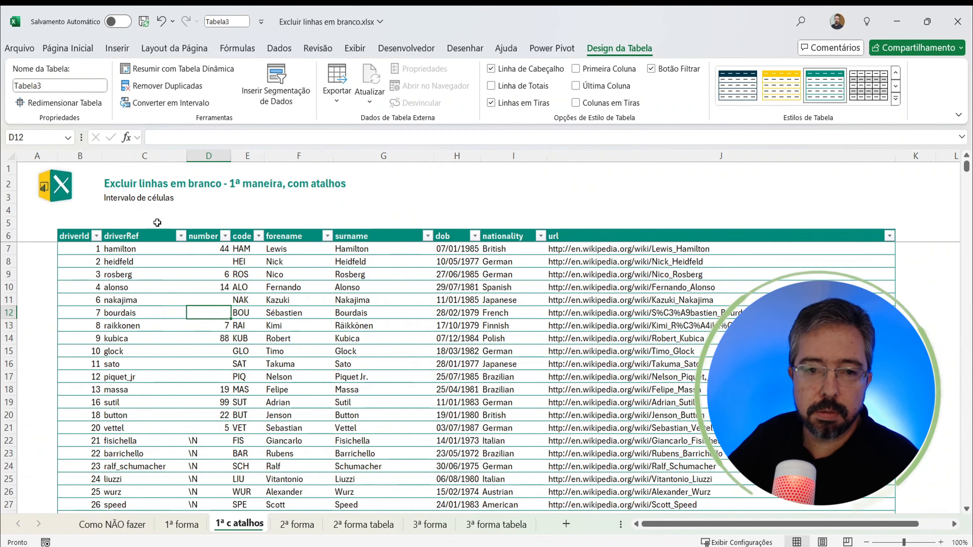
click(115, 337)
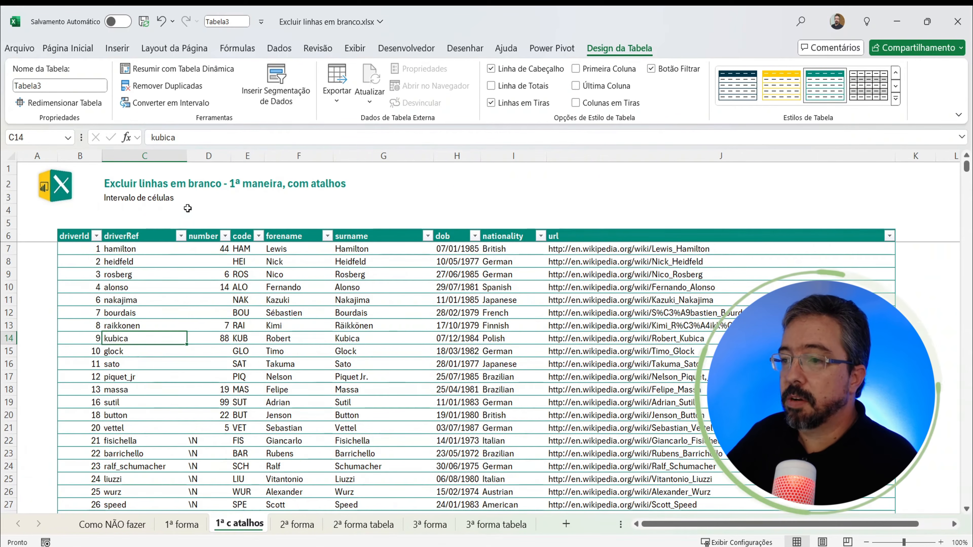
Step: Review the 1ª forma and 2ª forma sheets and the cleaned driverRef cells C7:C24 on the 1ª c atalhos sheet
click(193, 526)
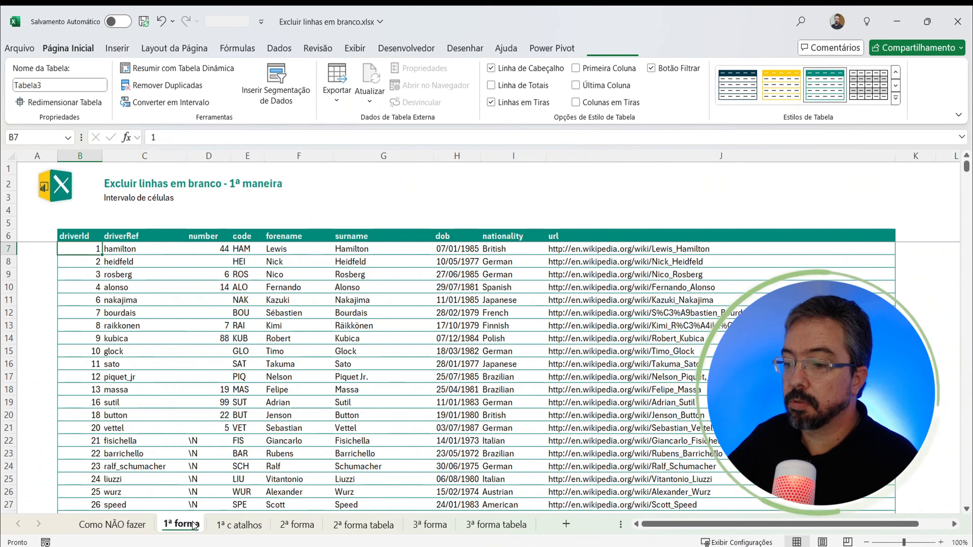
click(240, 525)
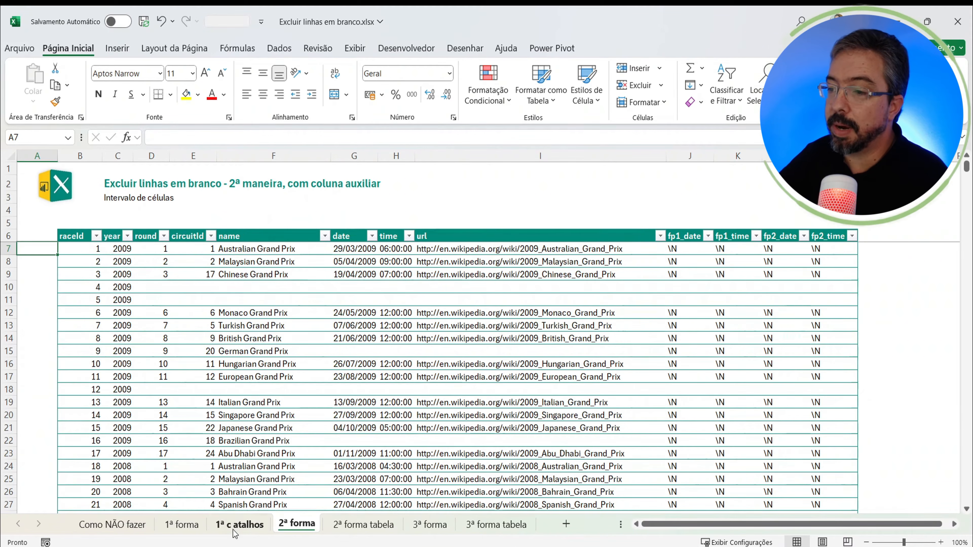
click(240, 524)
drag(142, 250, 141, 468)
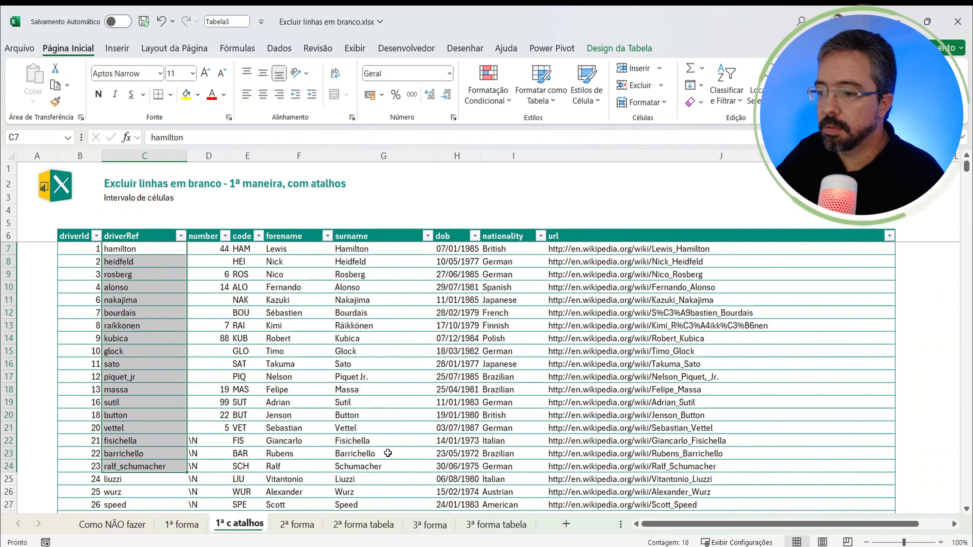
Step: On the 2ª forma sheet, add an auxiliary column header Filtro in N6, beside fp2_time
click(300, 525)
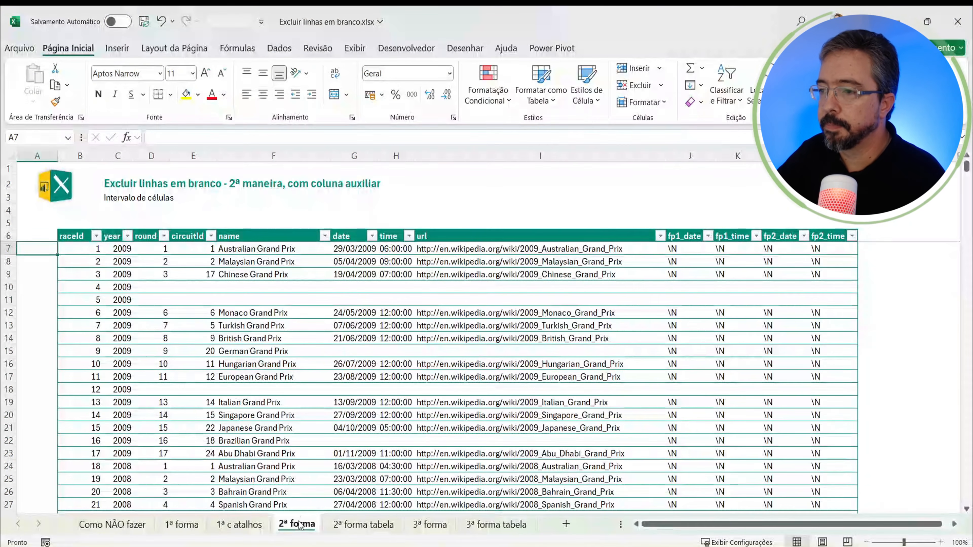
click(163, 291)
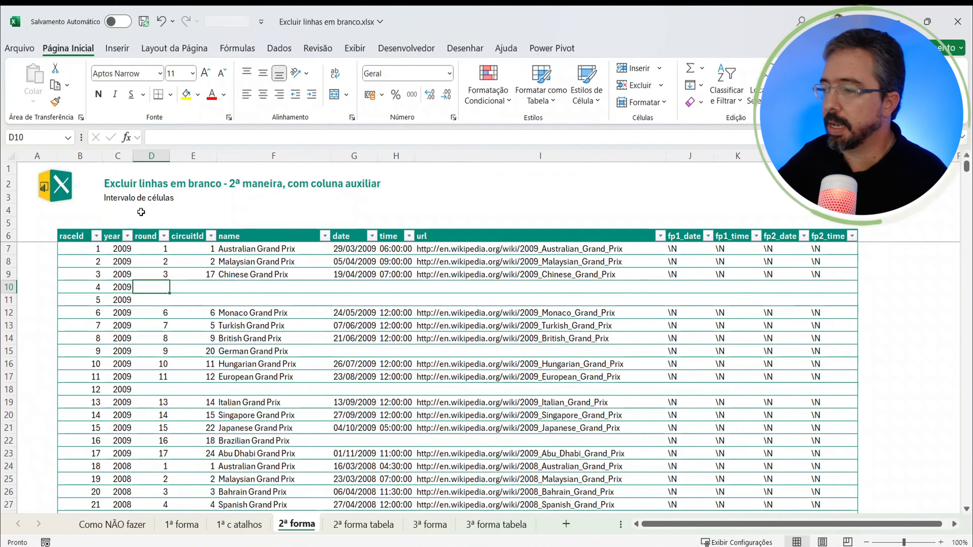
click(871, 237)
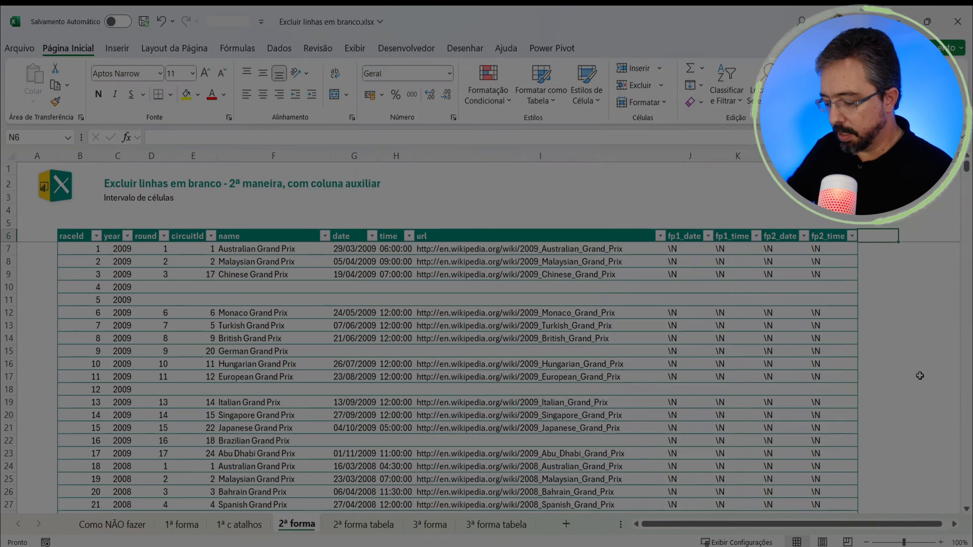
text(Filtro)
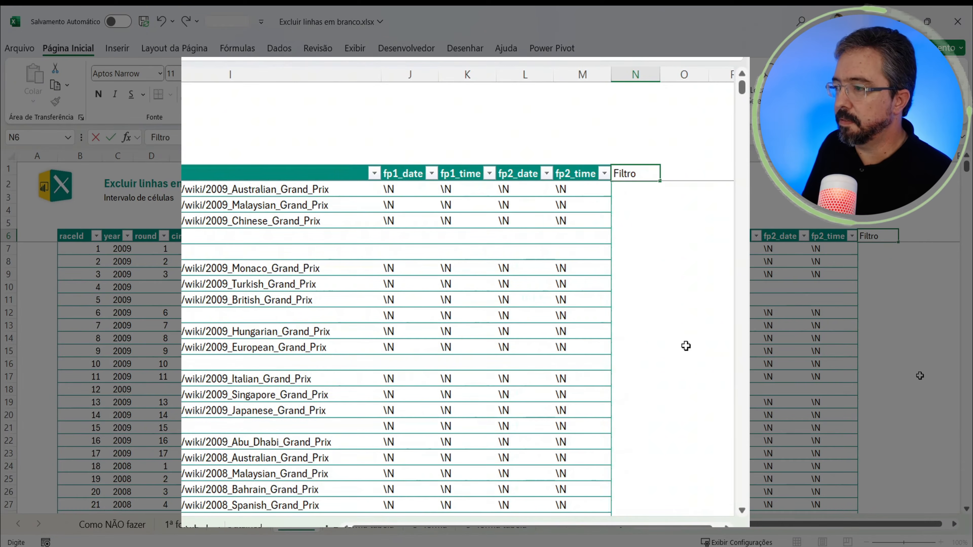
key(Return)
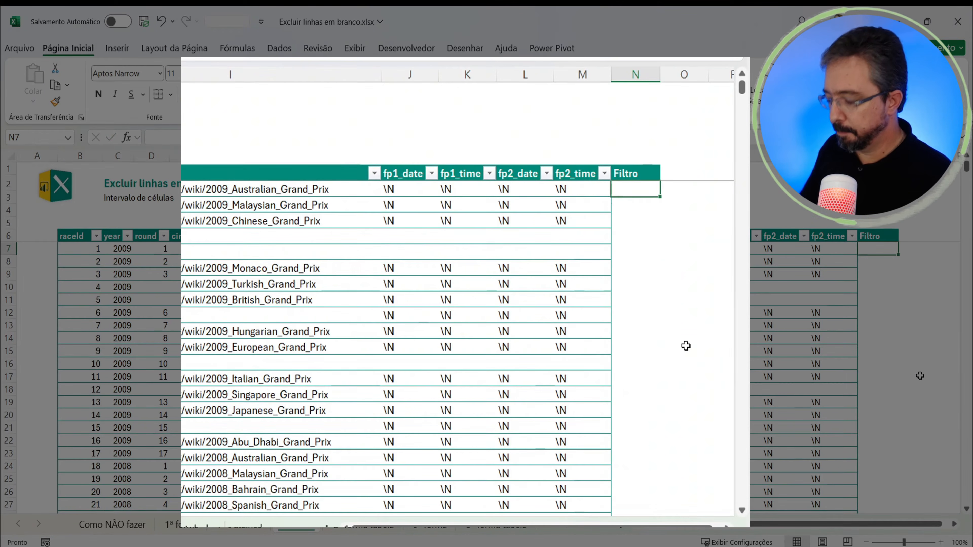
Step: In N7, enter =CONT.VALORES(D7:M7) to count the non-empty cells from columns D to M
text(=con)
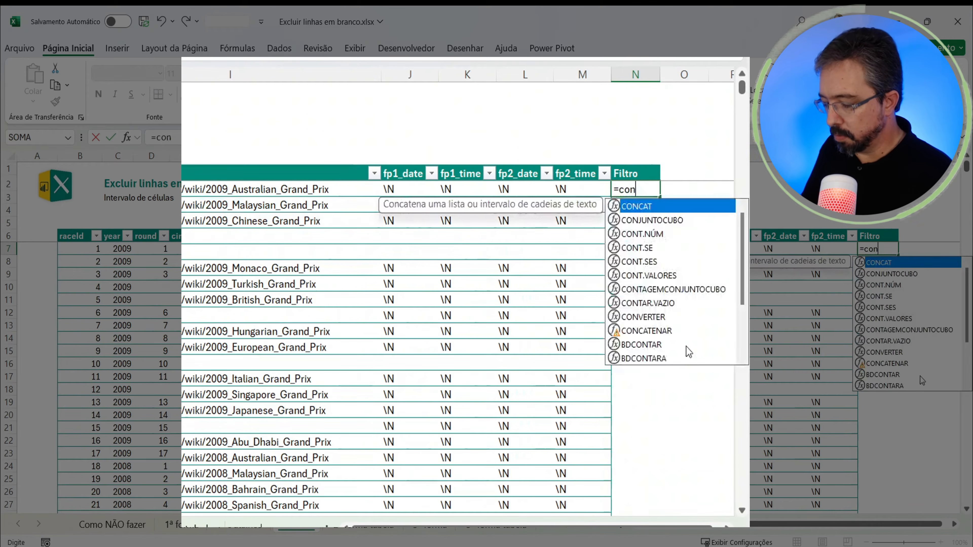
text(t.)
key(Down)
key(Down)
key(Down)
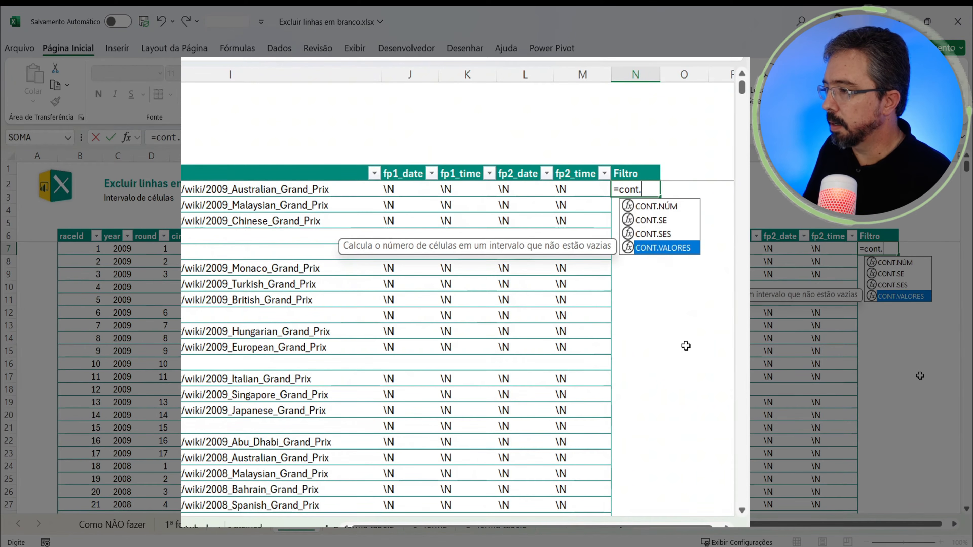
key(Tab)
key(Left)
key(Left)
key(Left)
key(Left)
key(Left)
key(Left)
key(Left)
key(Left)
key(Left)
key(Left)
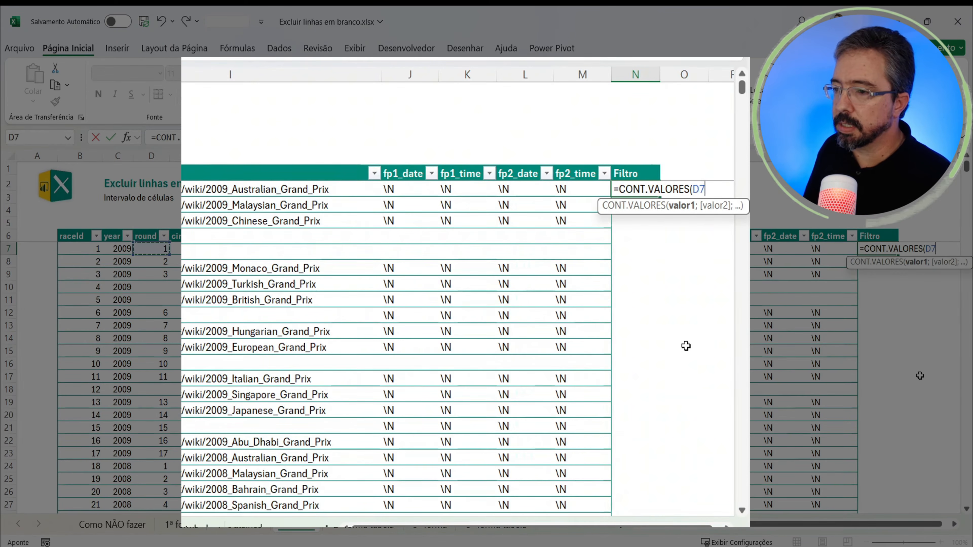
key(shift+Right)
key(shift+Right)
key(shift+Right)
key(shift+Right)
key(shift+Right)
key(shift+Right)
key(shift+Right)
key(shift+Right)
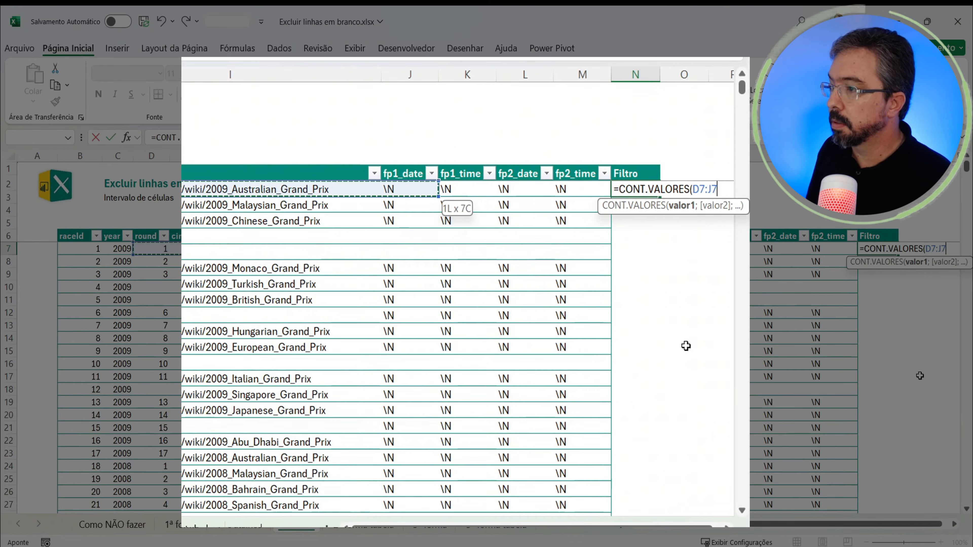
key(shift+Right)
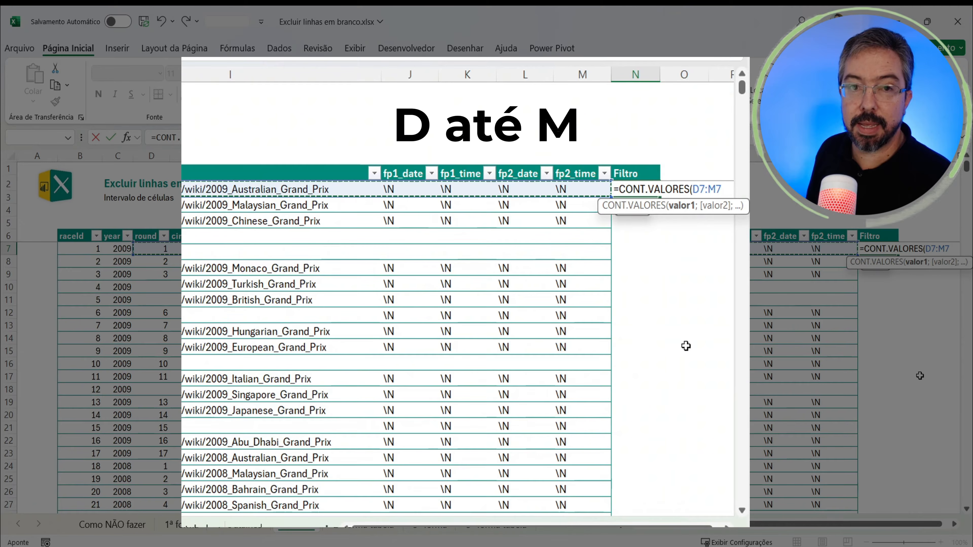
text())
key(Return)
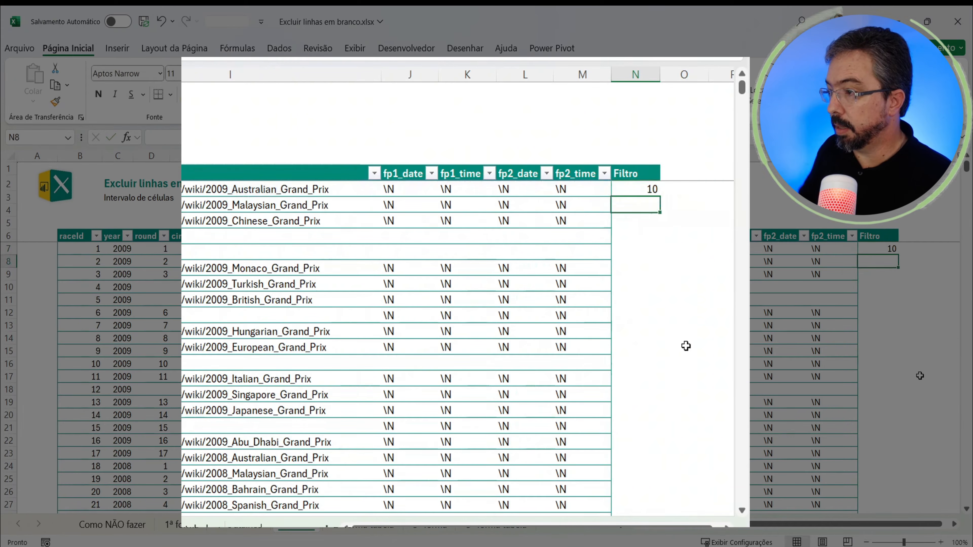
Step: Fill the N7 formula down the Filtro column to N53, and extend it from there to the last data row
click(643, 186)
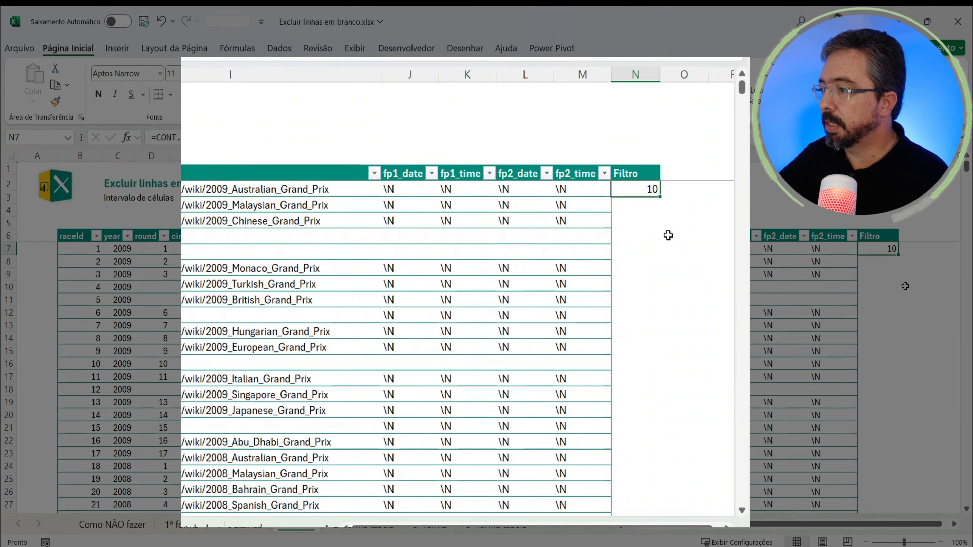
drag(660, 197, 645, 473)
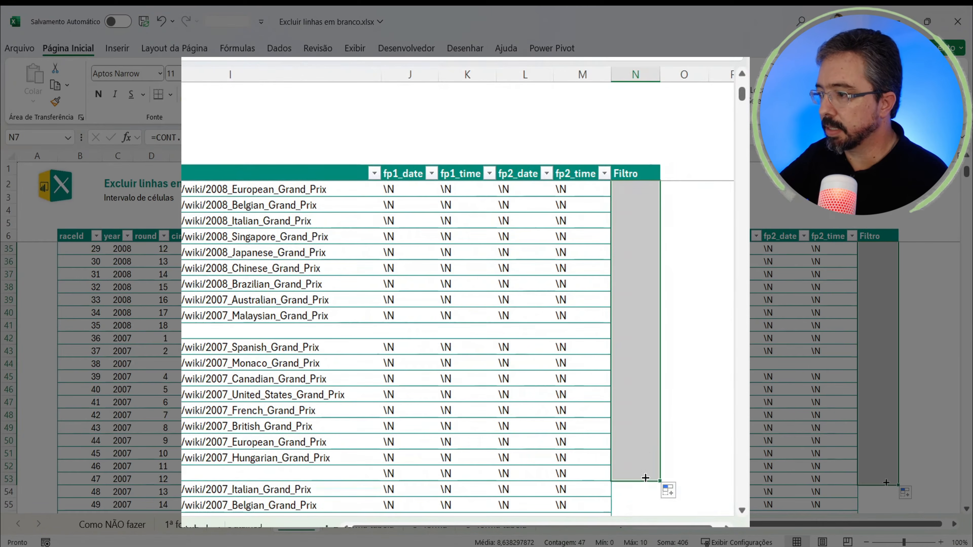
click(644, 457)
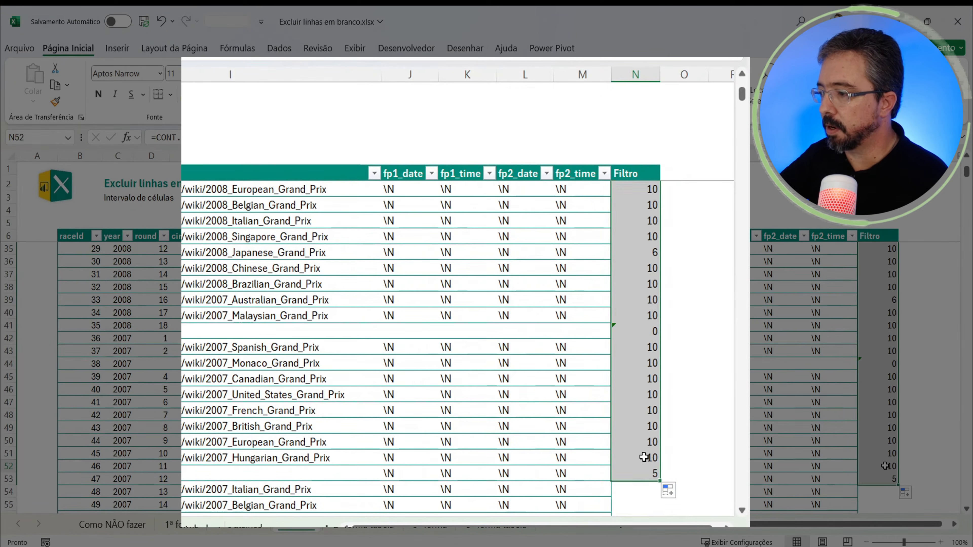
click(641, 472)
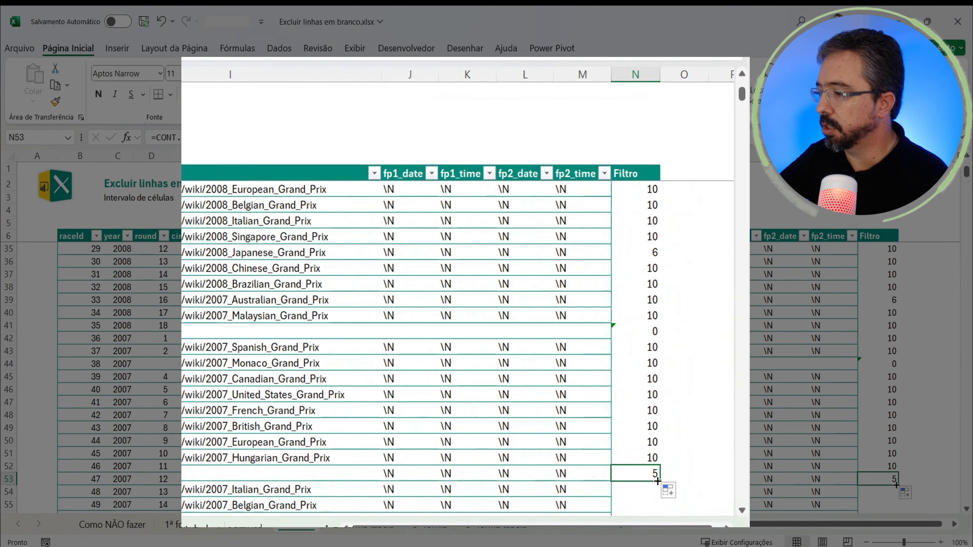
double_click(657, 481)
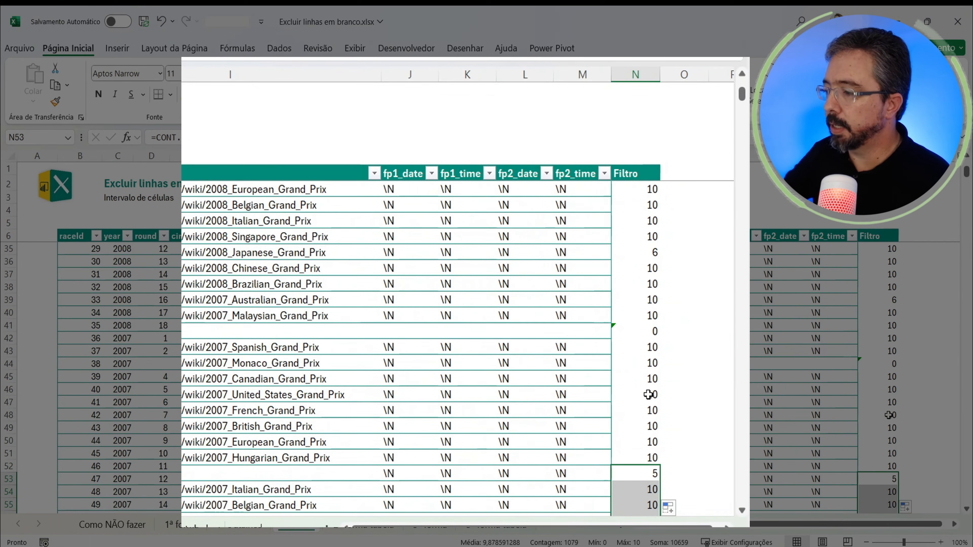
Step: Check that the Filtro column is filled down to the last data row, and return to its header
key(ctrl+Down)
scroll(544, 412, down, 4)
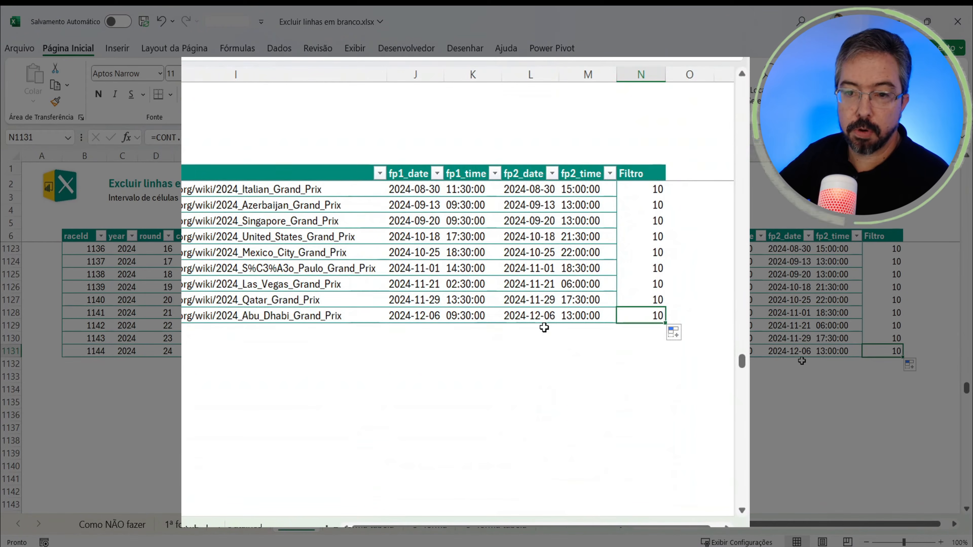
key(ctrl+Up)
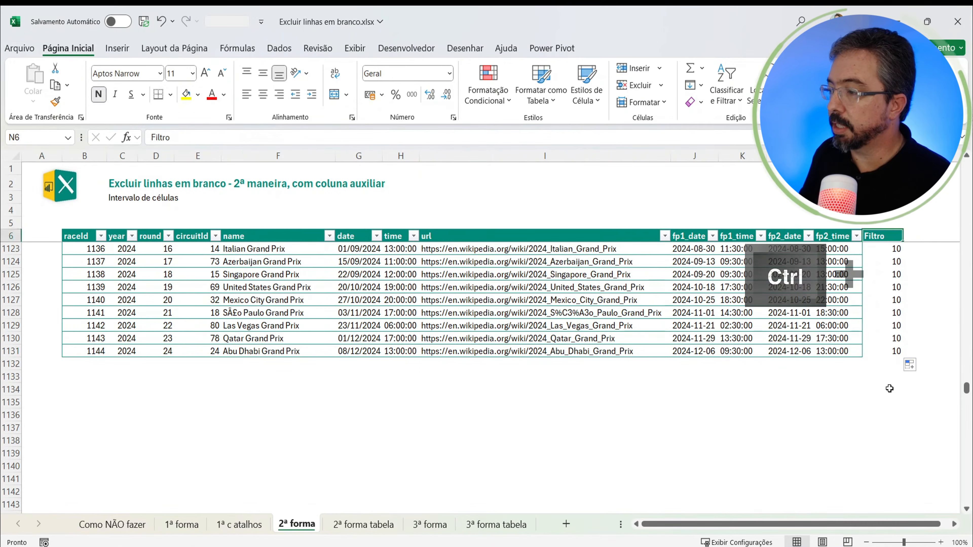
Step: Remove the existing AutoFilter and reapply it to the whole header row, from raceId in B6 to Filtro in N6
key(Down)
key(Left)
key(Up)
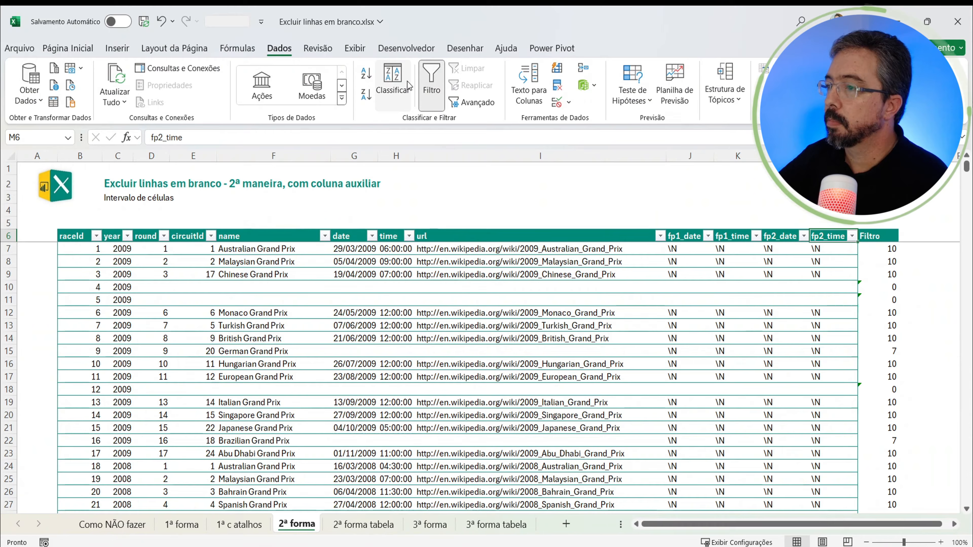
click(435, 107)
key(ctrl+Left)
key(ctrl+shift+Right)
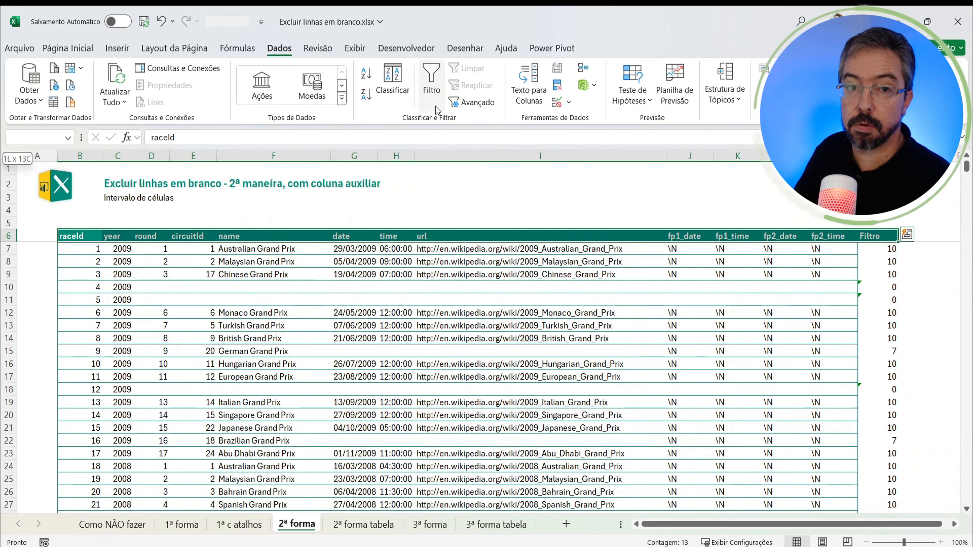
key(ctrl+shift+l)
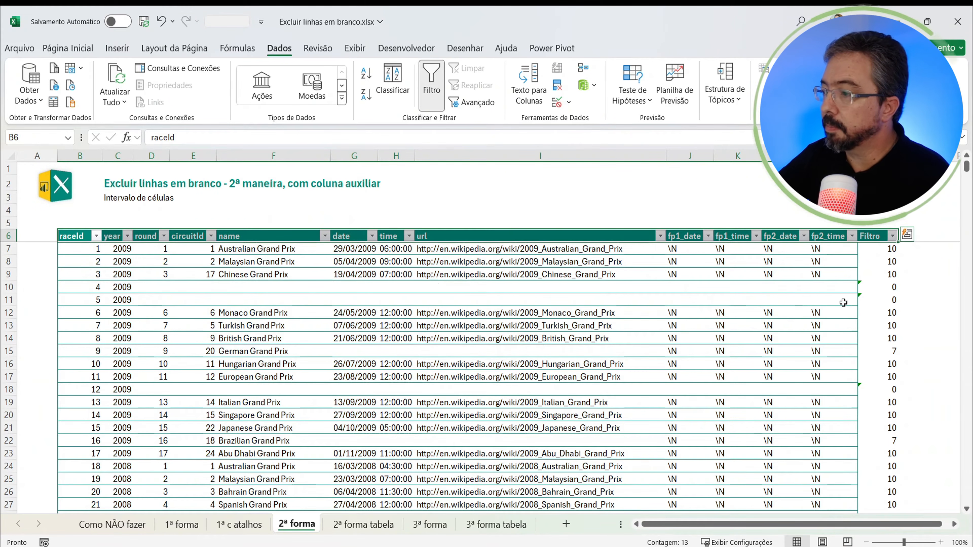
Step: Examine the CONT.VALORES formula and its range in N8, and the Filtro cell of the blank row in N10
click(888, 265)
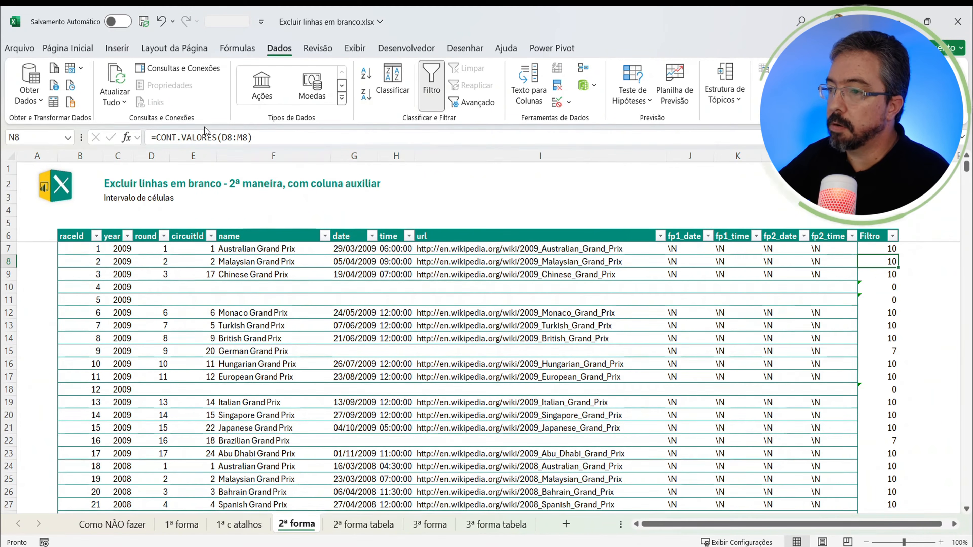
click(232, 141)
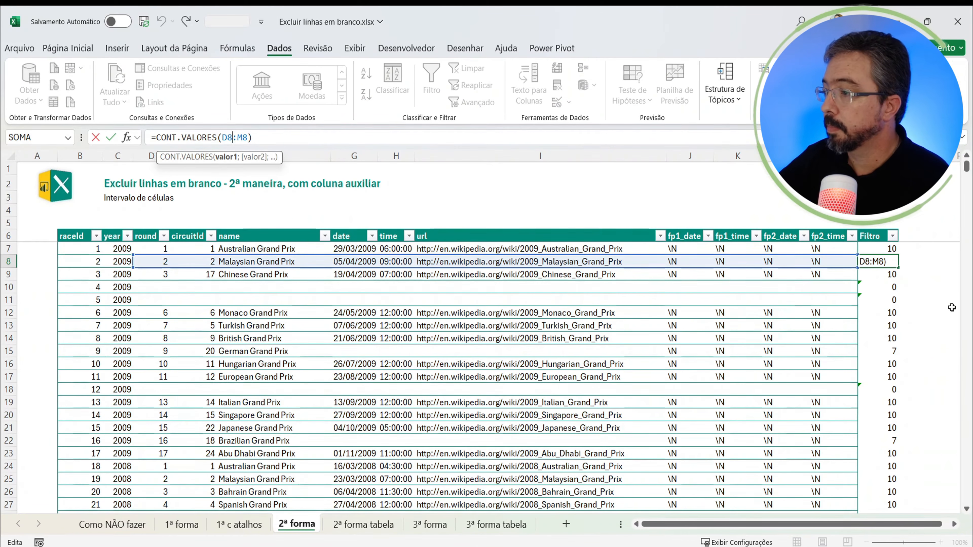
double_click(896, 289)
key(Escape)
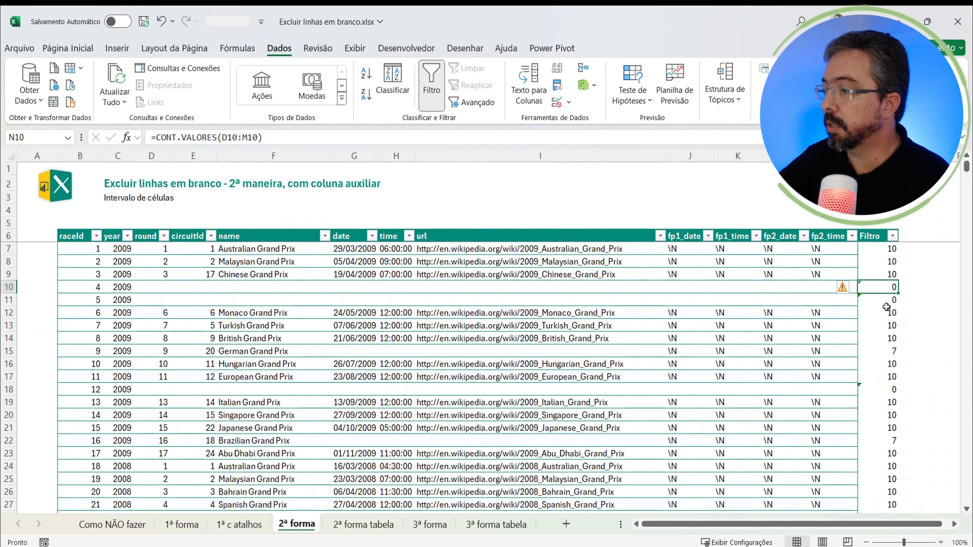
Step: Filter the Filtro column to show only the rows with the value 0
click(892, 236)
click(770, 399)
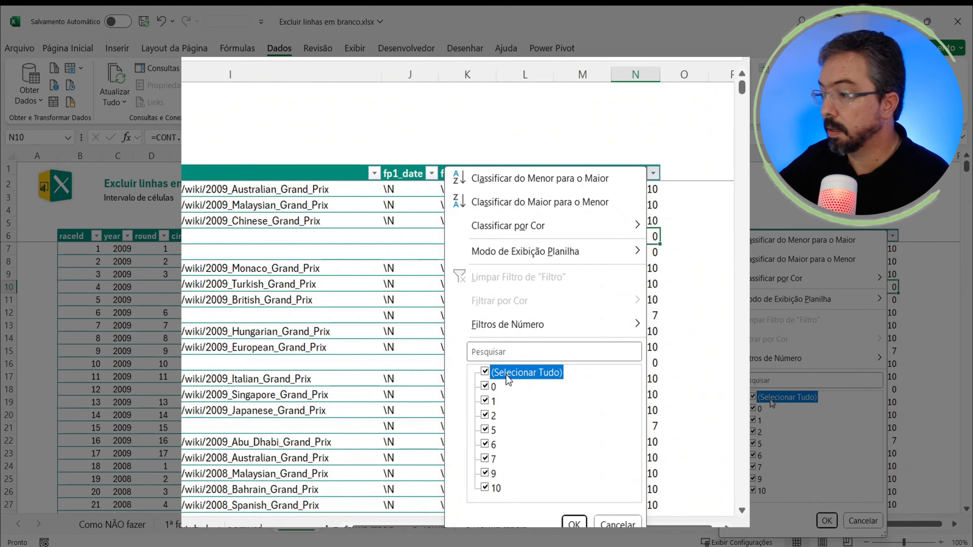
click(754, 408)
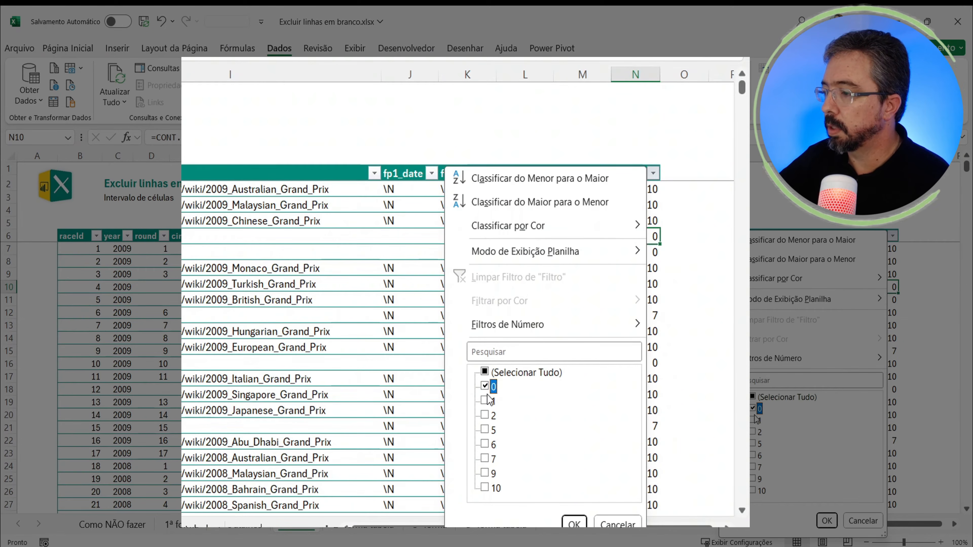
click(826, 520)
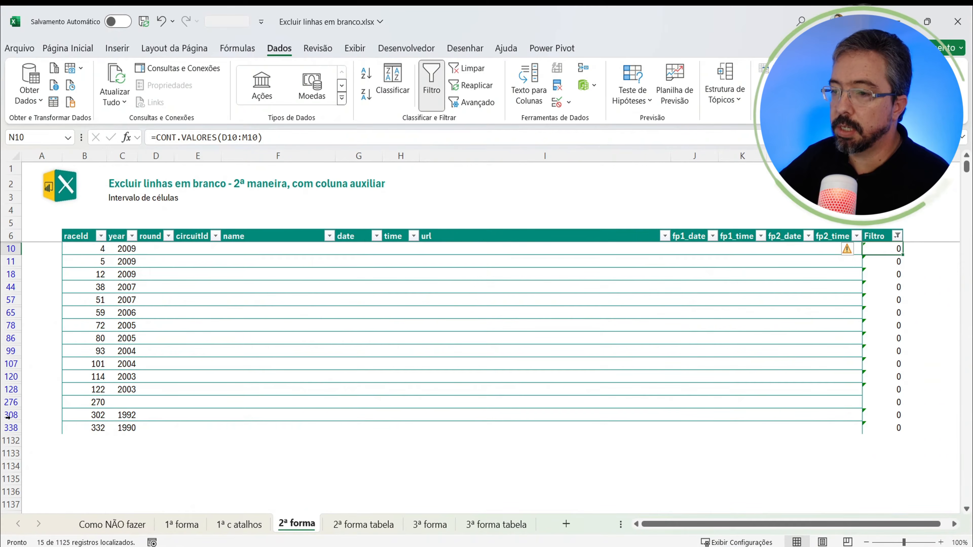
click(97, 300)
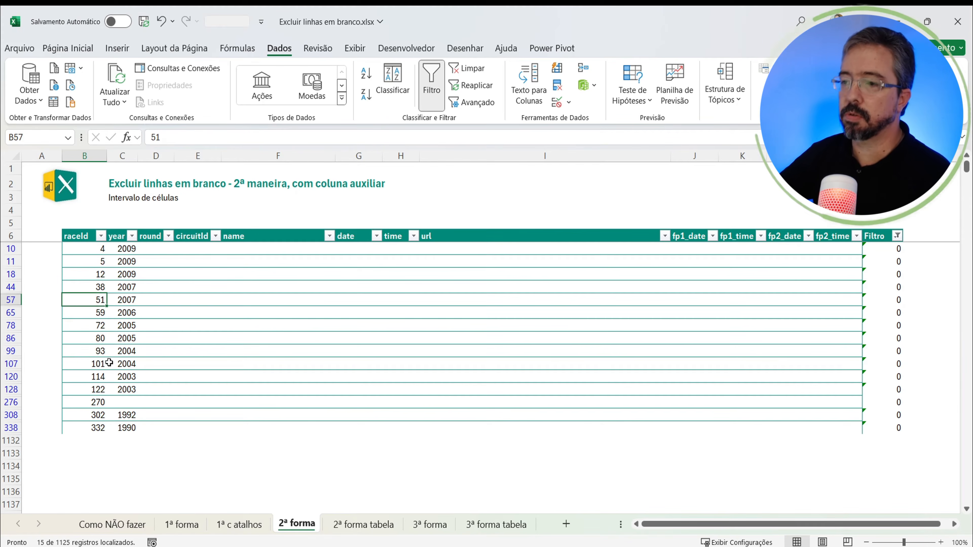
key(ctrl+space)
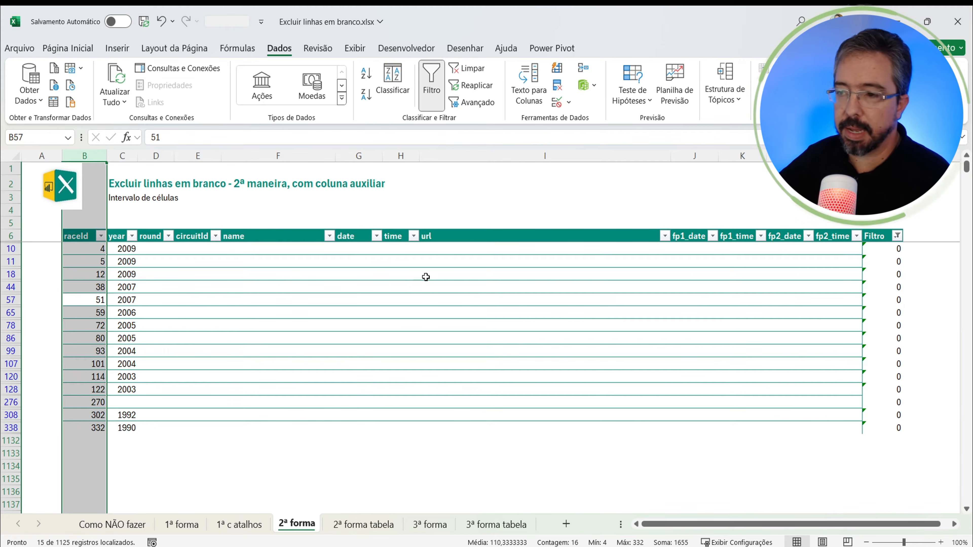
click(387, 323)
click(86, 258)
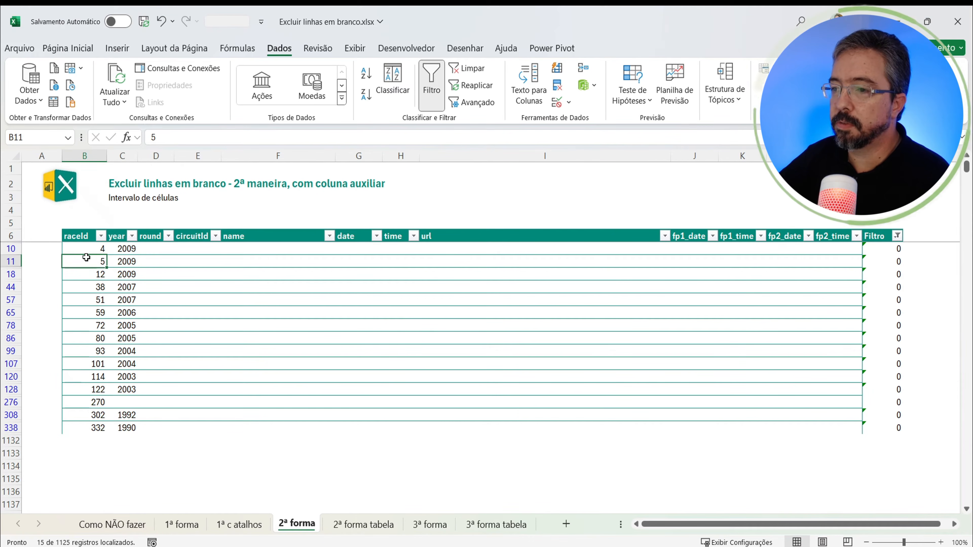
Step: Select the visible raceId cells from B10 to B338 and delete their entire sheet rows
drag(85, 248, 89, 431)
right_click(82, 419)
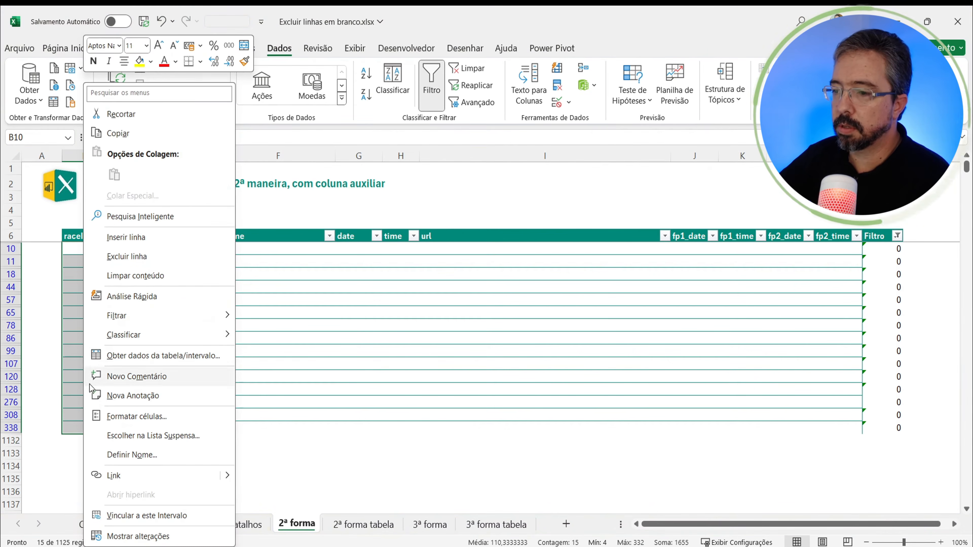
click(107, 256)
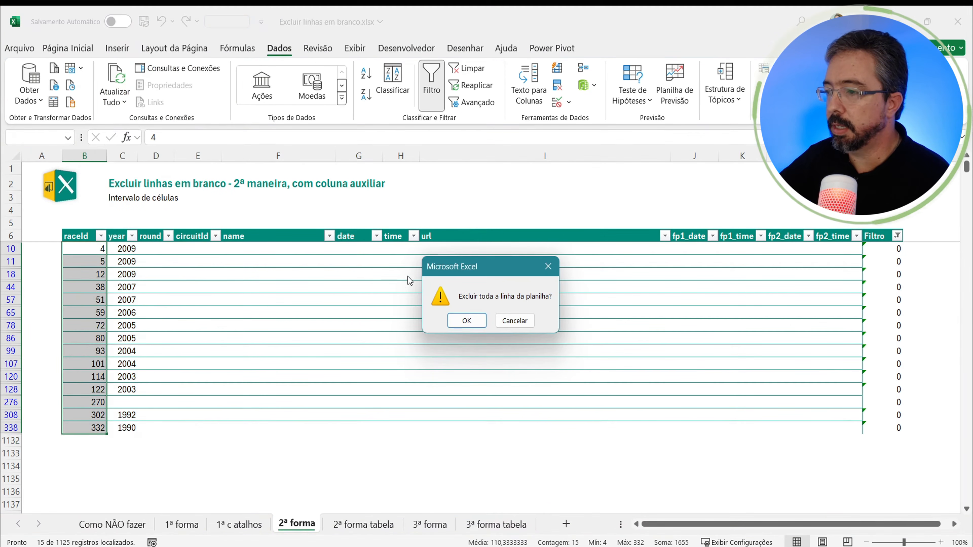
click(468, 321)
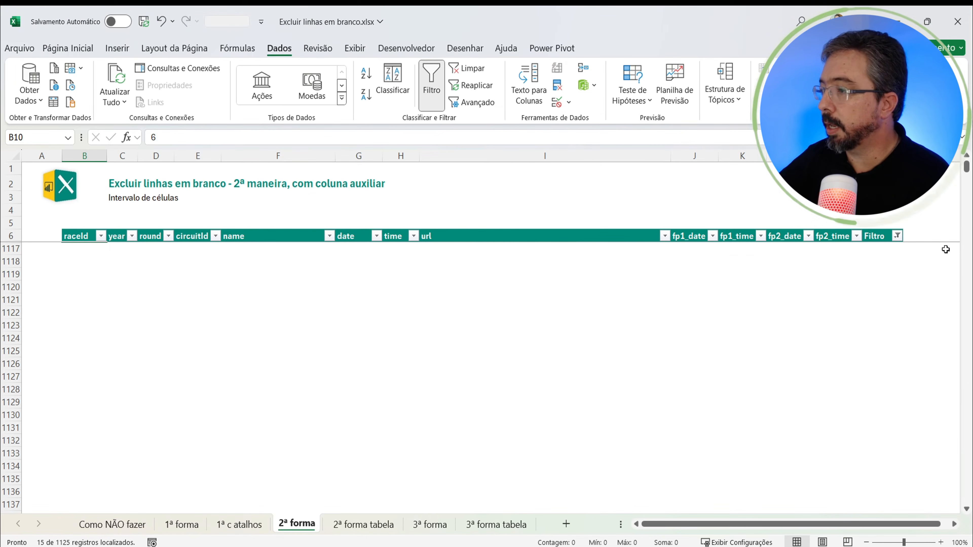
Step: Clear the filter from the Filtro column and check which values remain in its filter list
click(894, 236)
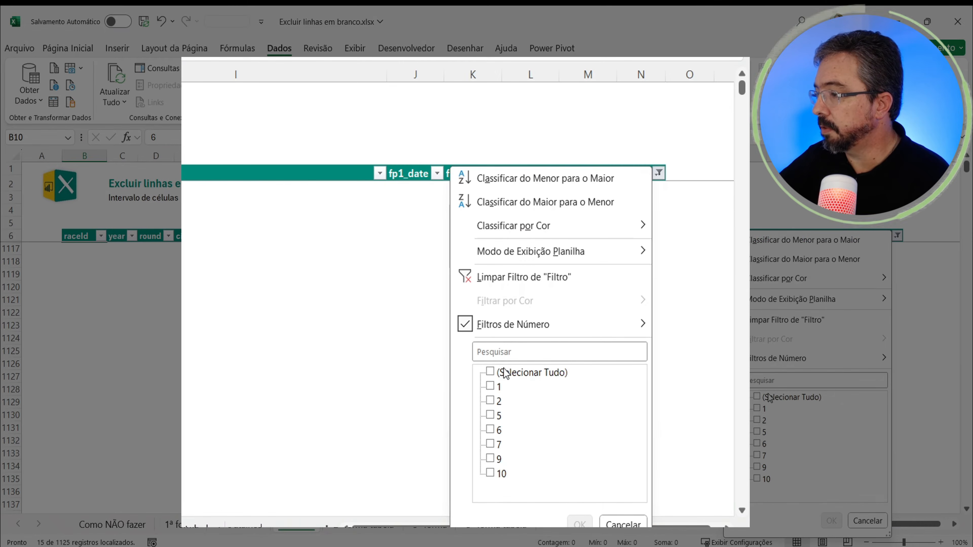
click(792, 396)
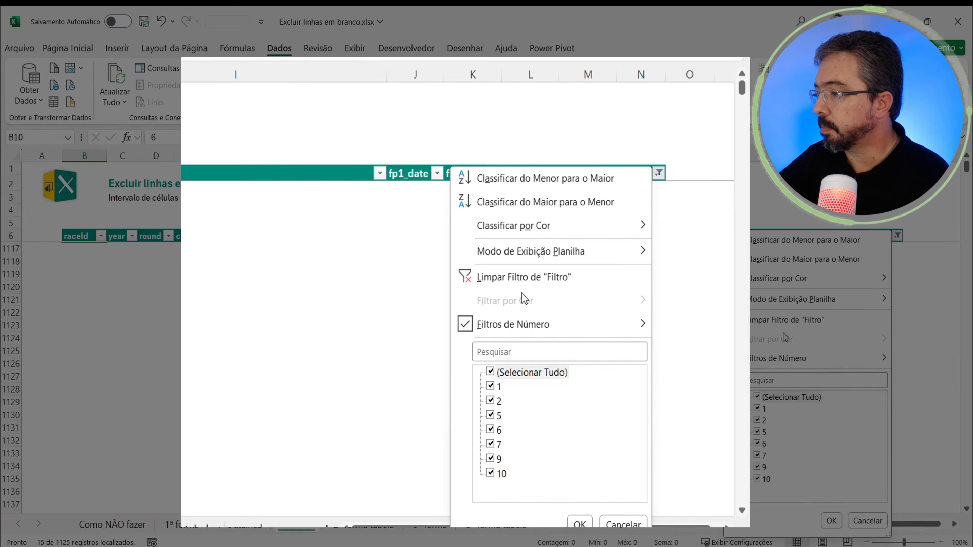
click(778, 320)
click(892, 261)
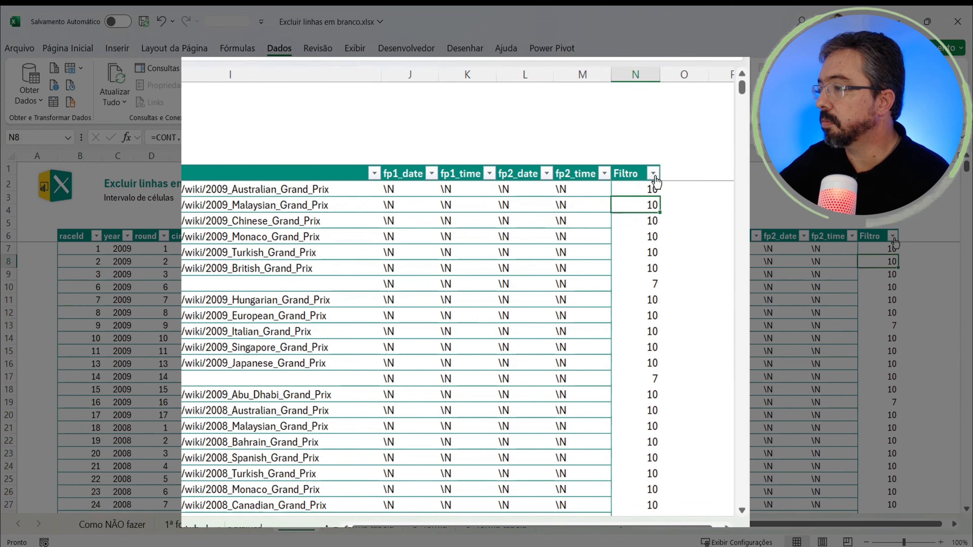
click(892, 236)
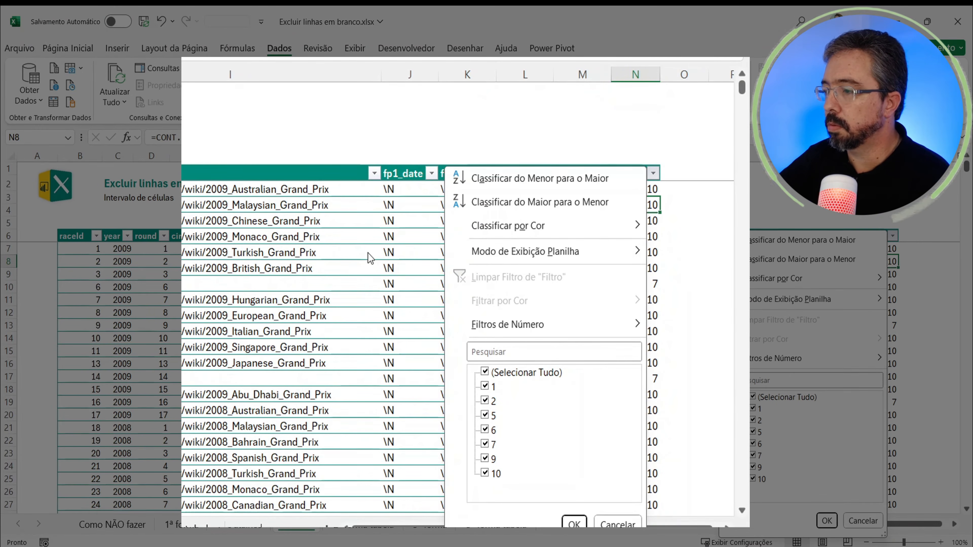
key(Escape)
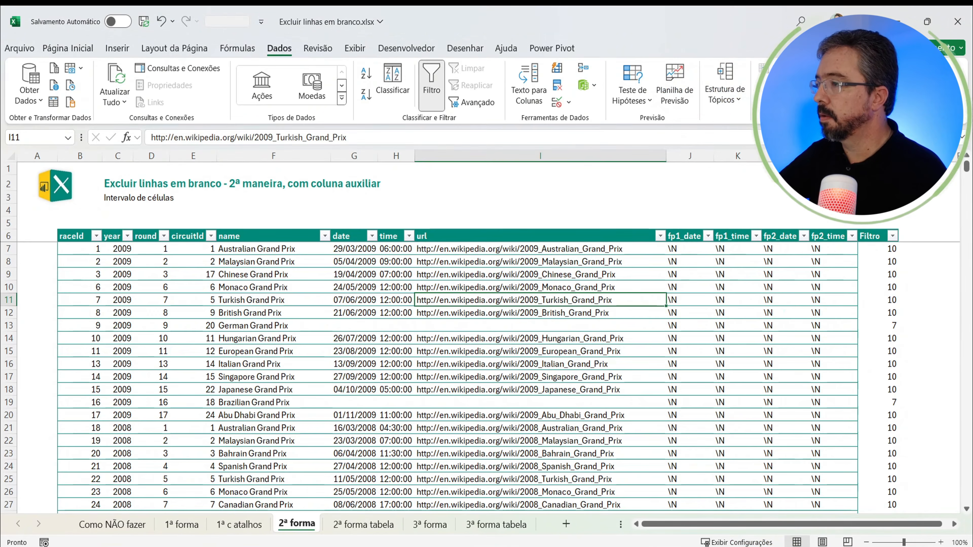
Step: Delete the auxiliary Filtro column N from the 2ª forma sheet
right_click(880, 155)
click(775, 315)
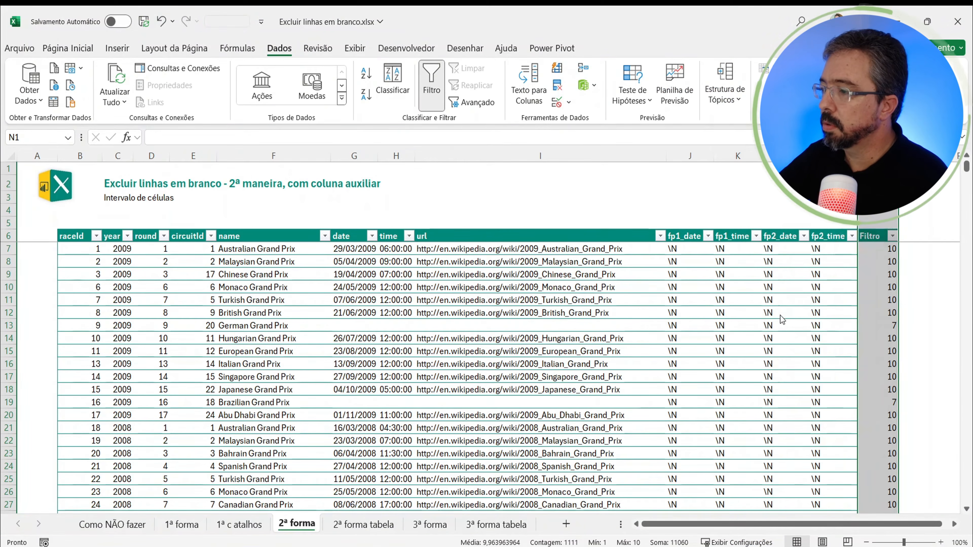
click(166, 326)
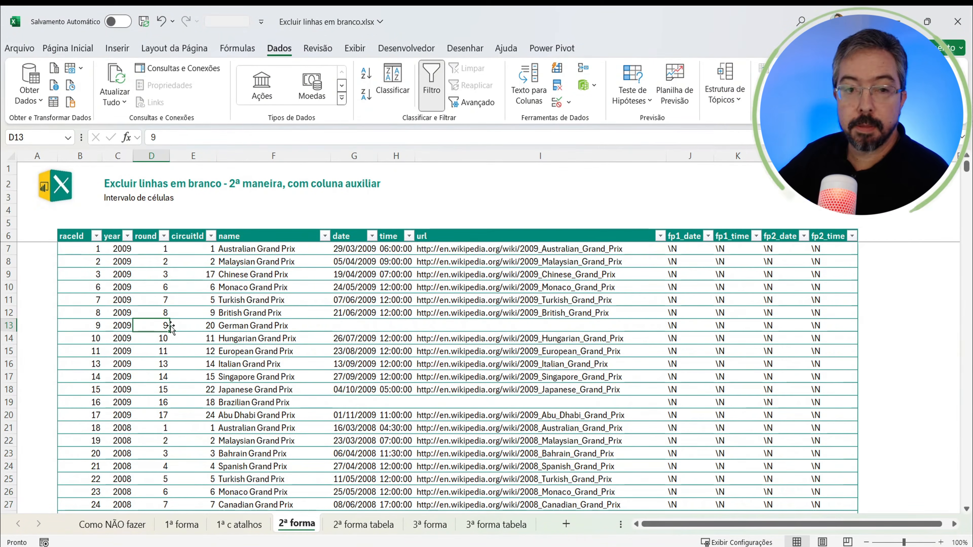
Step: On the 2ª forma tabela sheet, add a Filtro column to the table by entering the header in N6
click(351, 525)
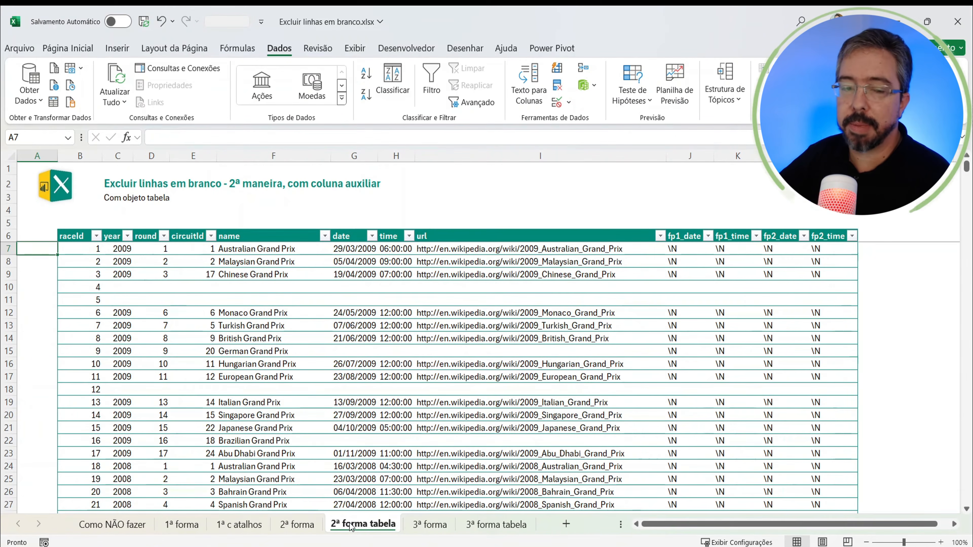
click(865, 238)
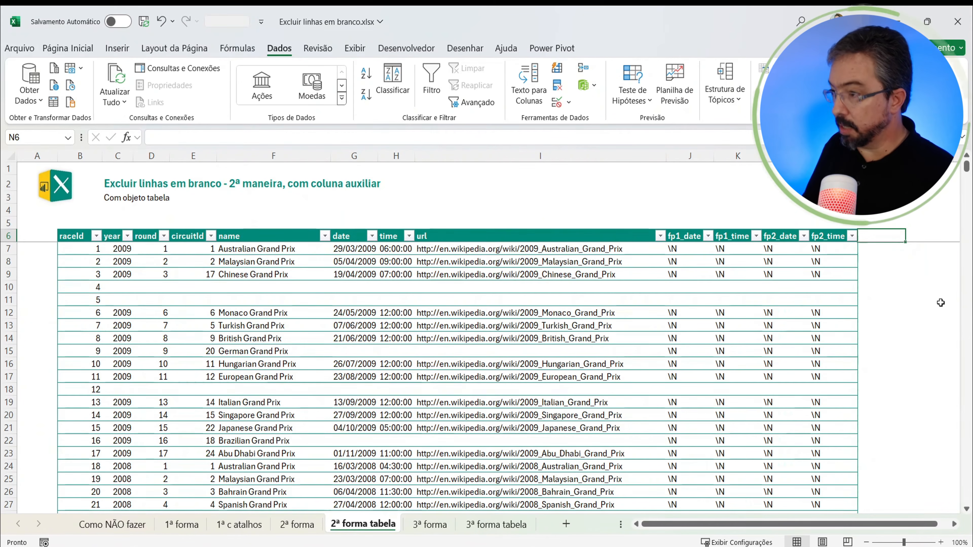
text(Filtro)
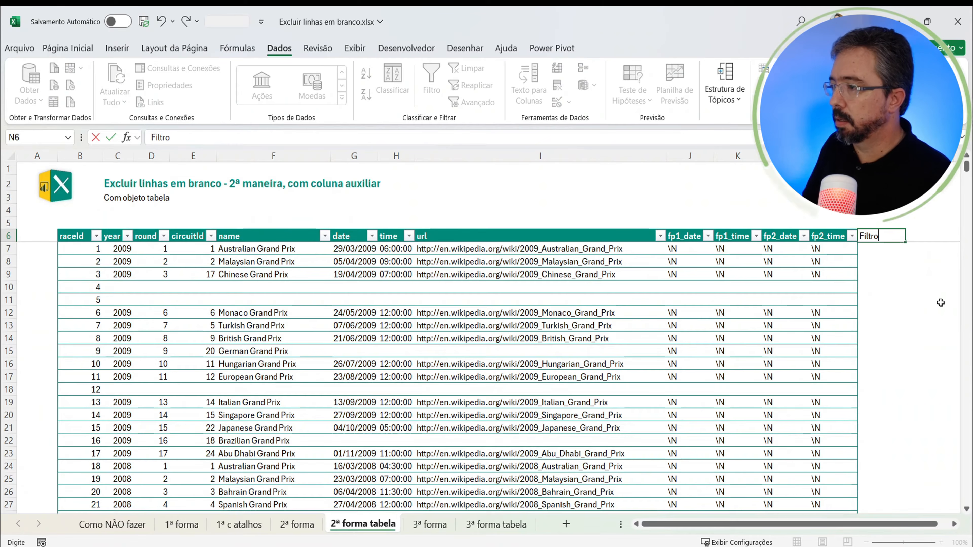
key(Return)
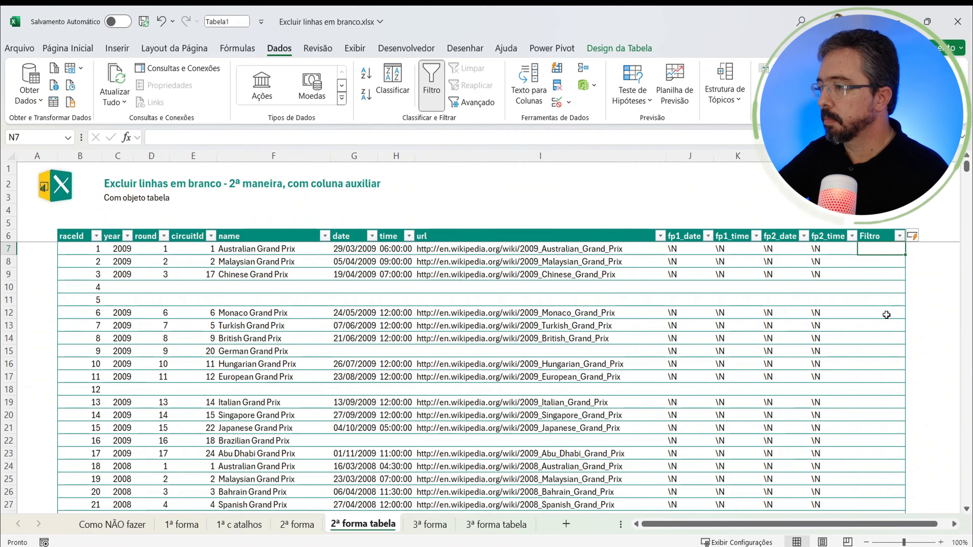
Step: In N7, enter =CONTAR.VAZIO(Tabela1[@[year]:[fp2_time]]) to count each row's empty cells from year to fp2_time
text(=)
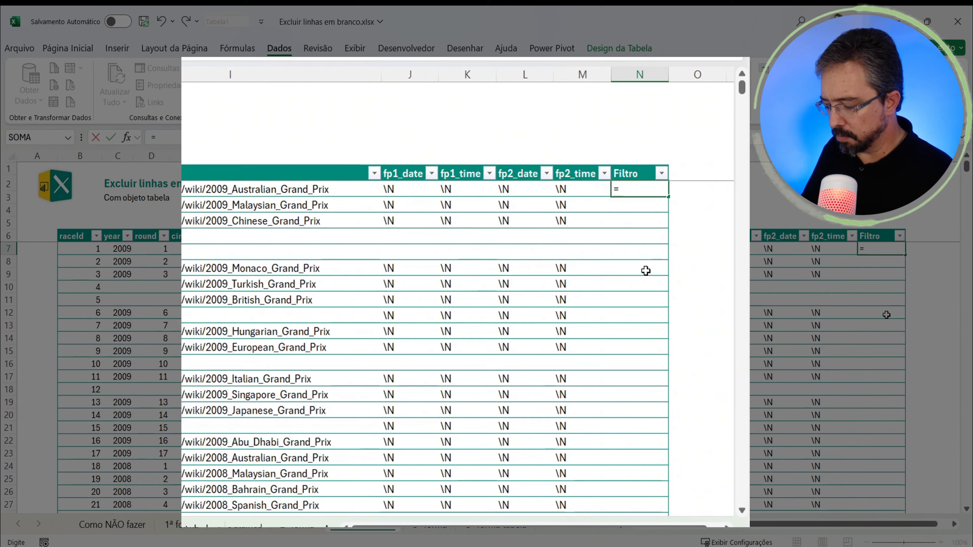
text(contar)
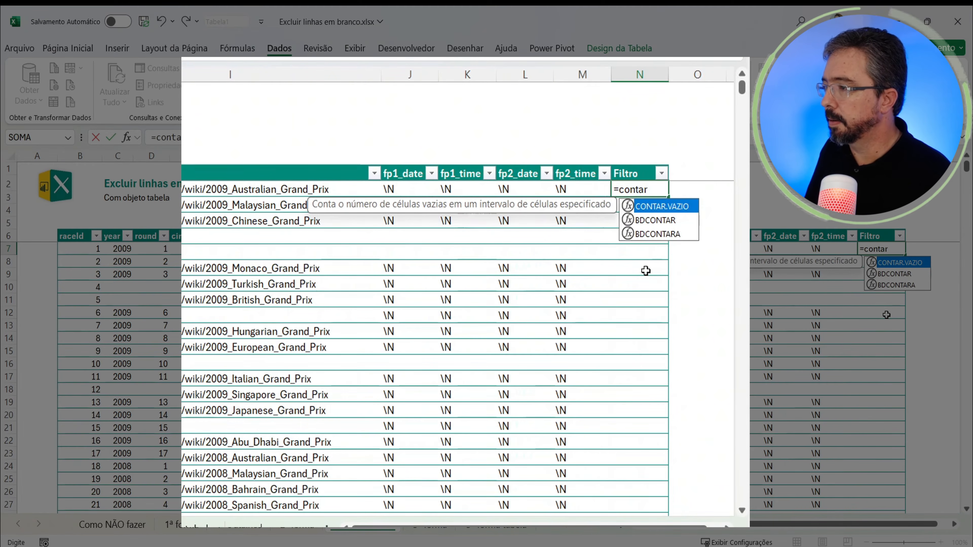
key(Tab)
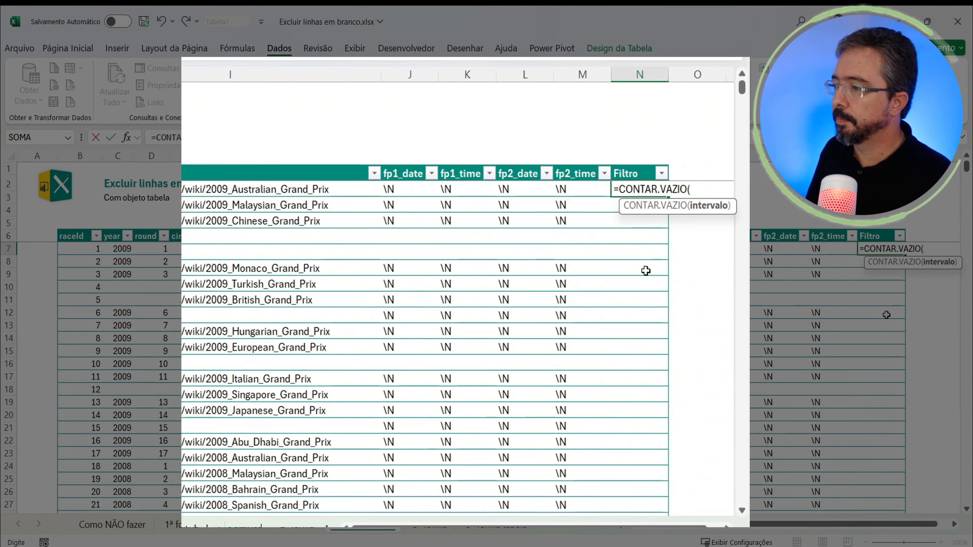
key(Left)
key(ctrl+shift+Left)
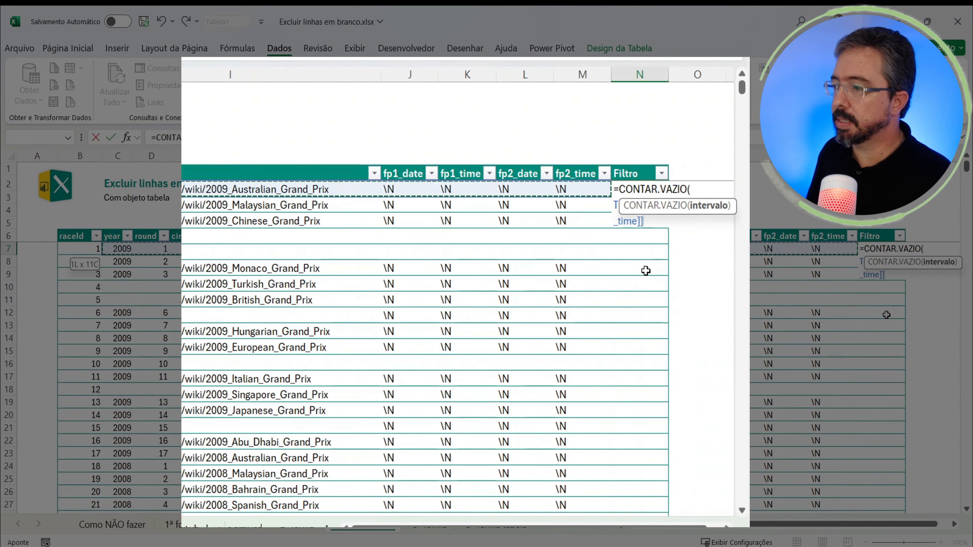
key(Return)
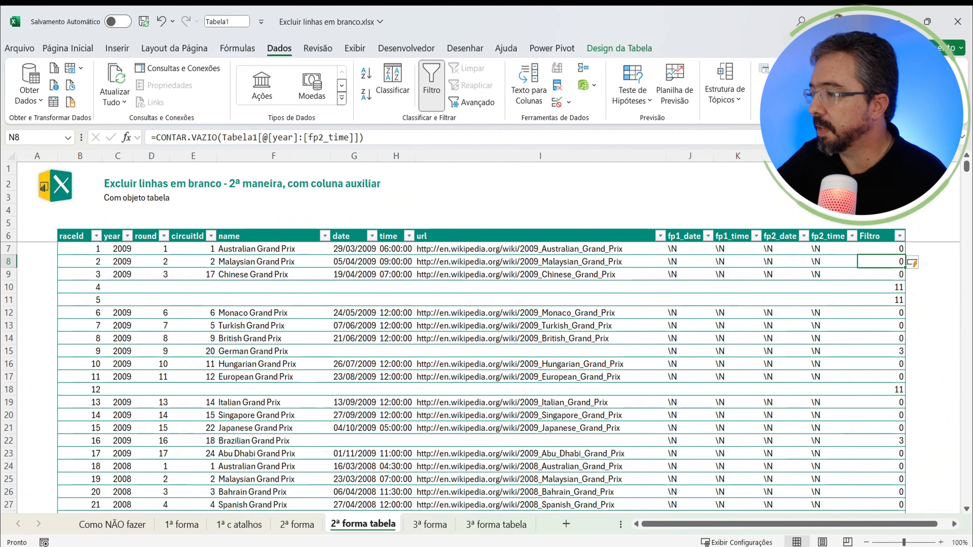
Step: Filter the table's Filtro column to show only the rows with the value 11
click(919, 236)
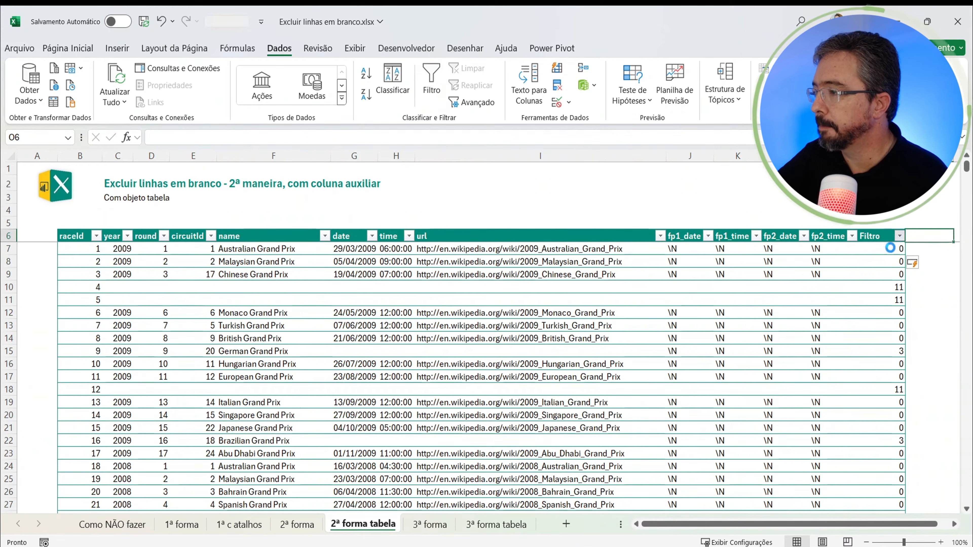
click(899, 236)
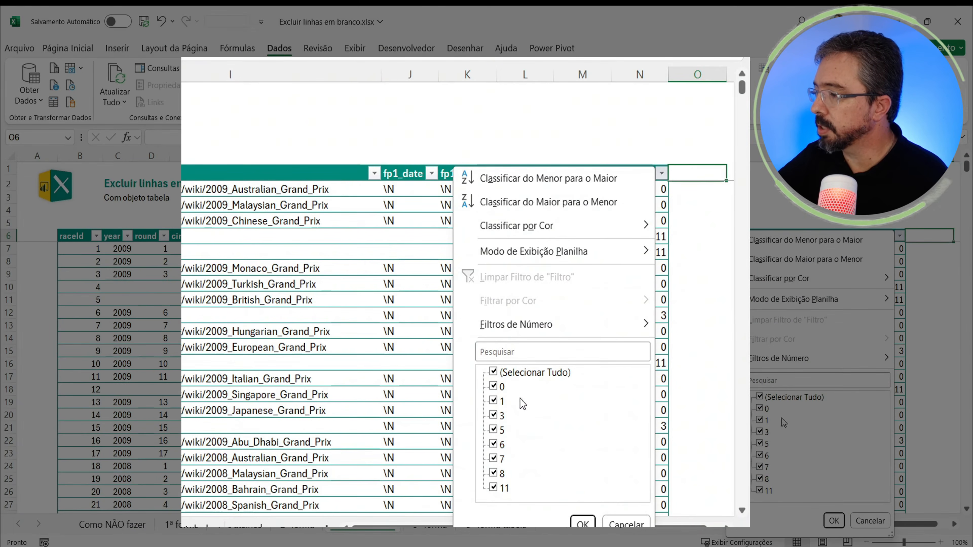
click(516, 375)
click(762, 490)
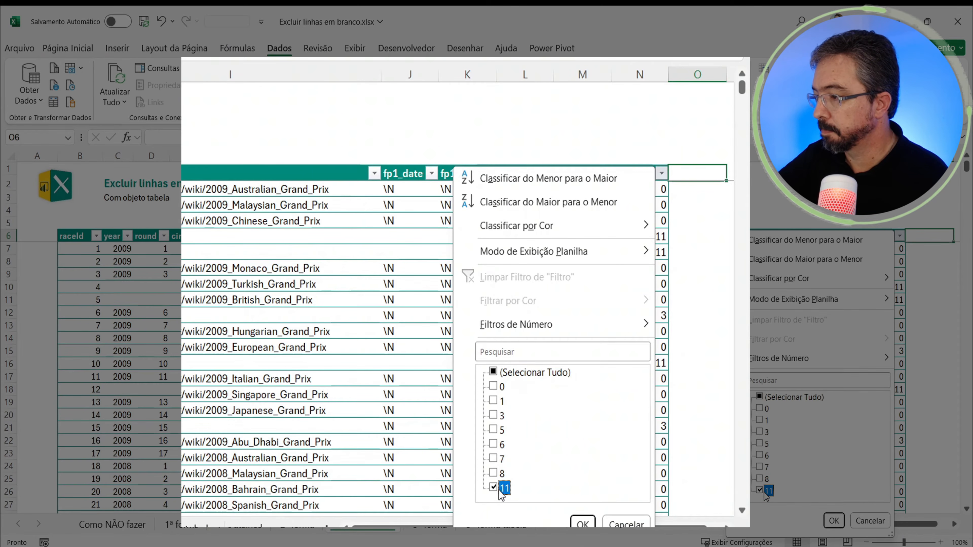
click(833, 521)
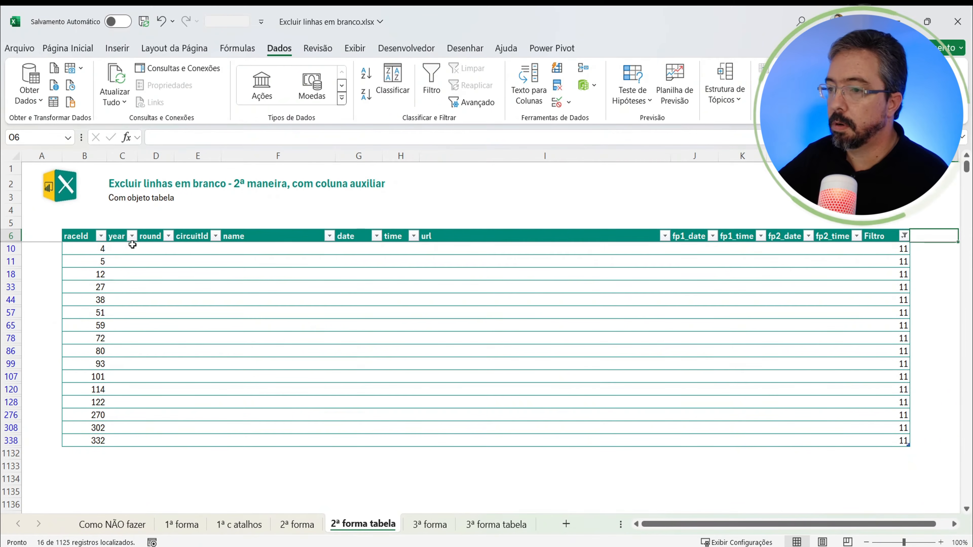
Step: Delete all the filtered blank rows from the table, from row 10 to row 338
drag(108, 247, 95, 440)
right_click(95, 441)
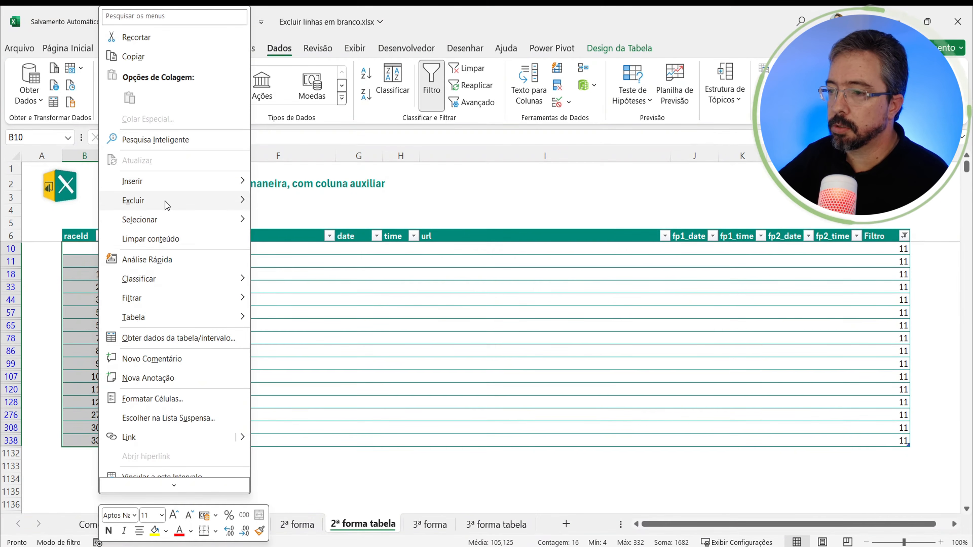
mouse_move(168, 201)
click(300, 218)
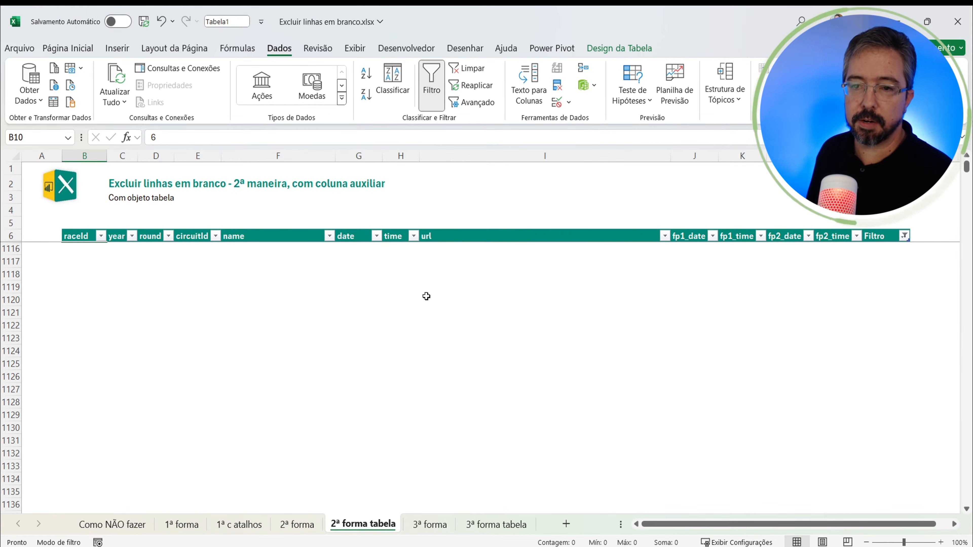
Step: Clear the filter from the Filtro column to bring back the remaining table rows
key(Up)
key(ctrl+Right)
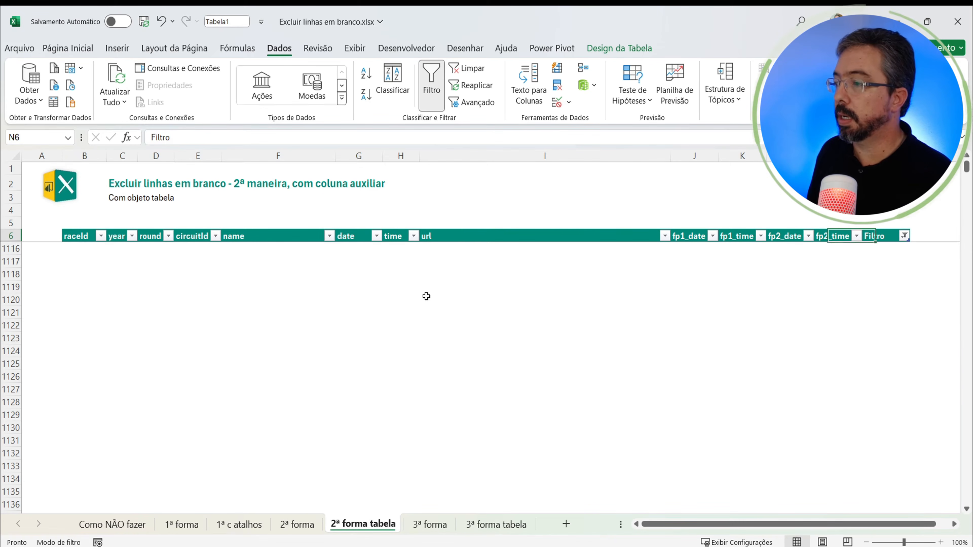
key(alt+Down)
key(Down)
key(Down)
key(Down)
key(Down)
key(Down)
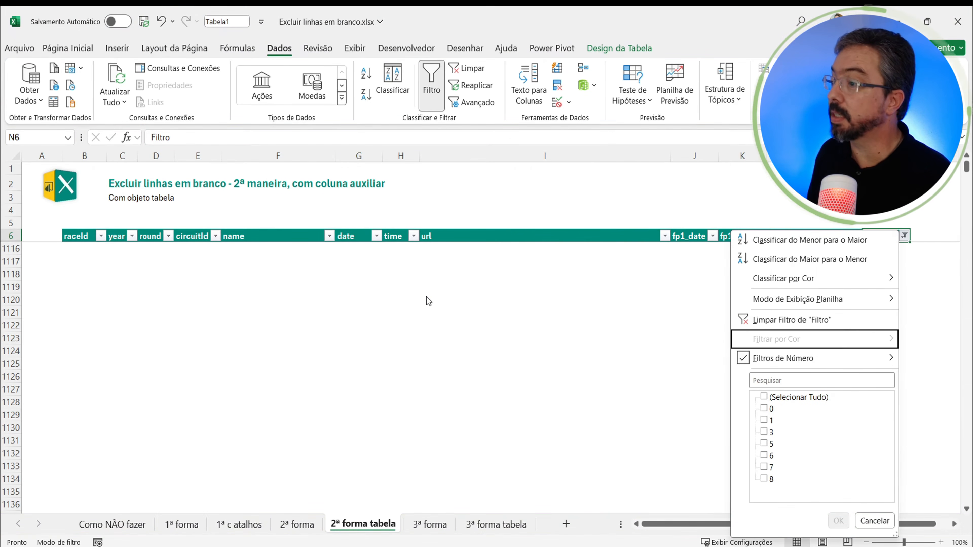
key(Return)
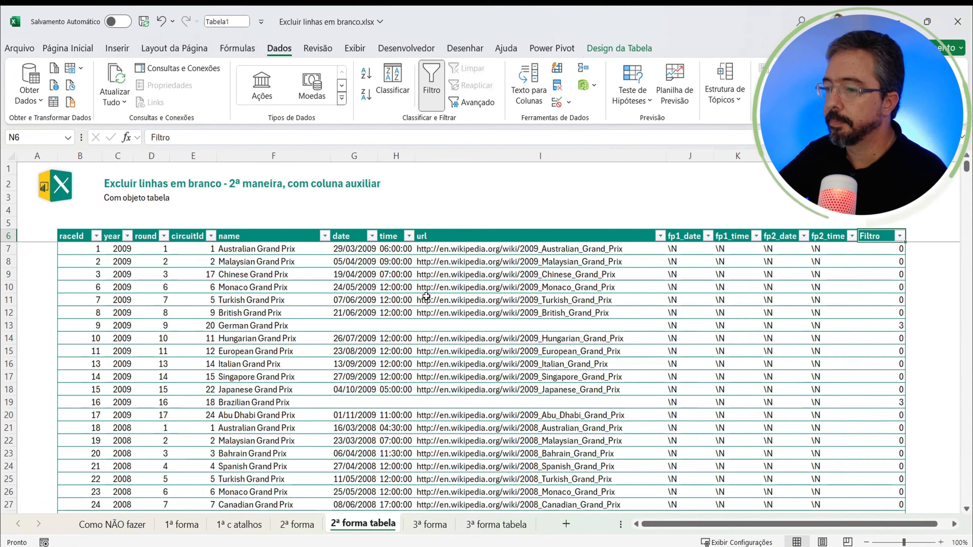
click(260, 276)
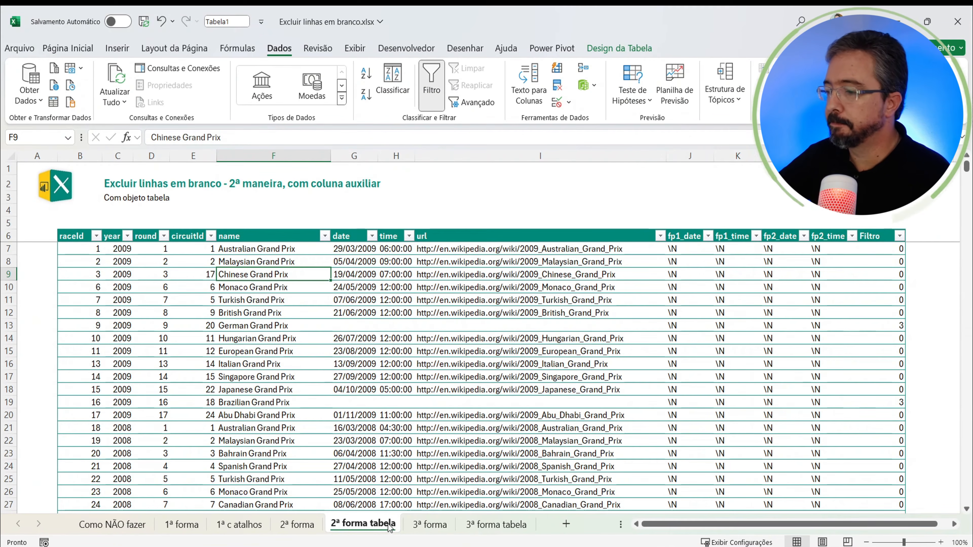
Step: On the 3ª forma sheet, select the whole data range including its header row, B6:M1131
click(429, 524)
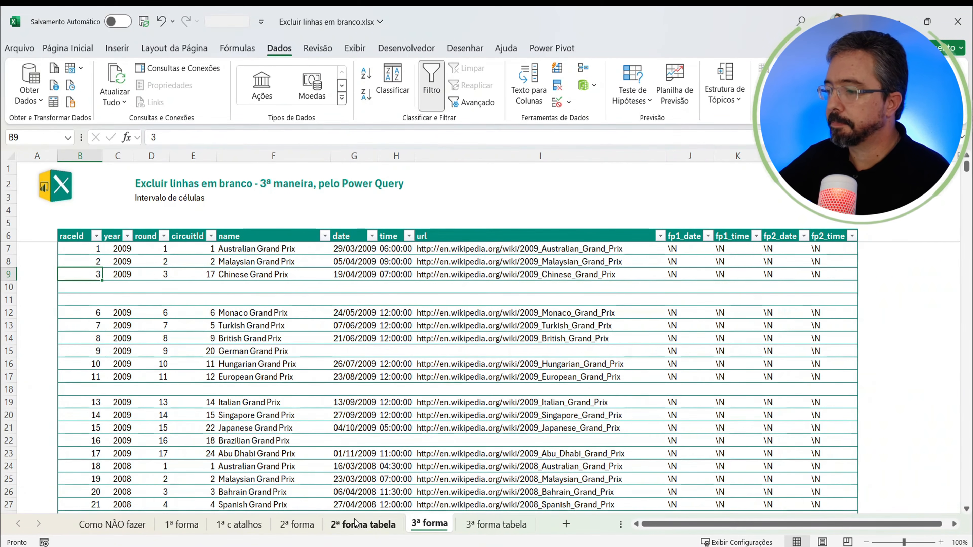
click(185, 312)
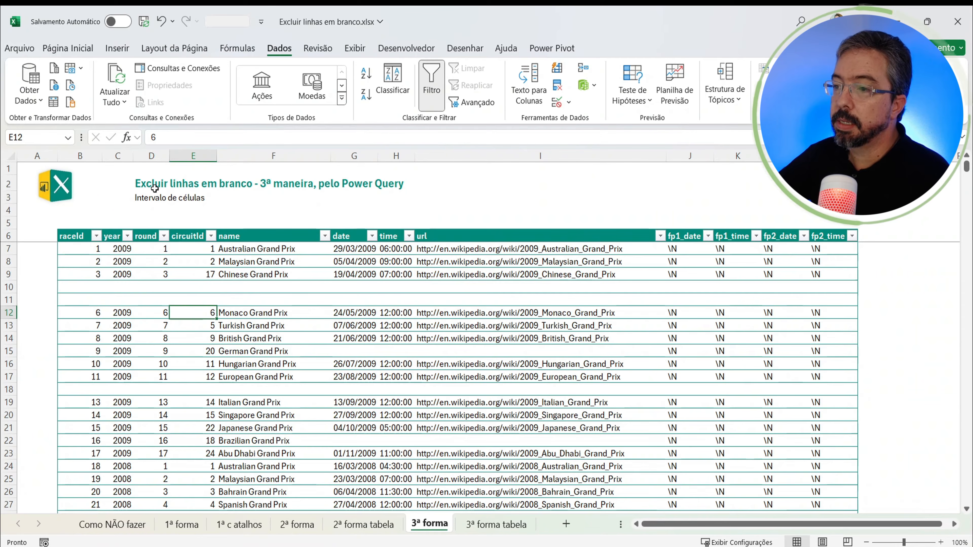
click(230, 274)
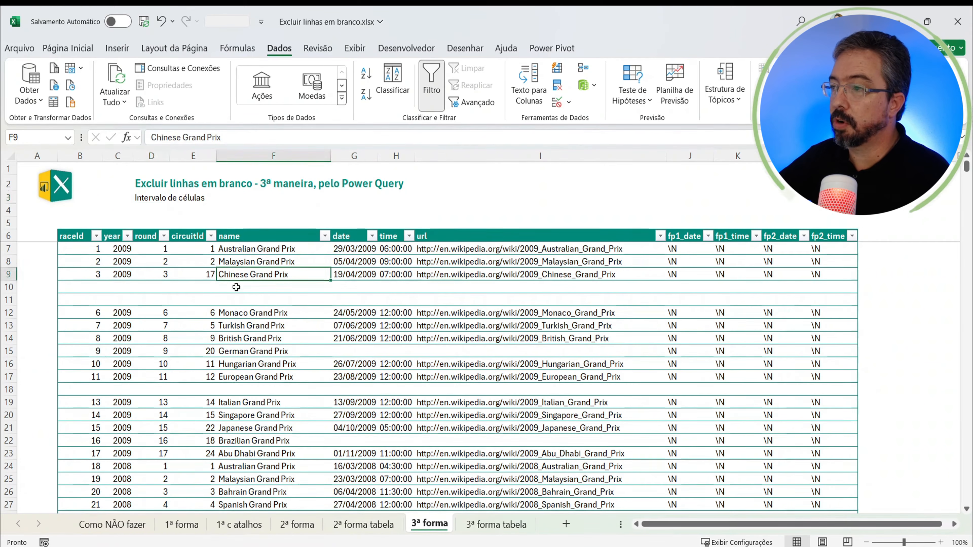
click(290, 339)
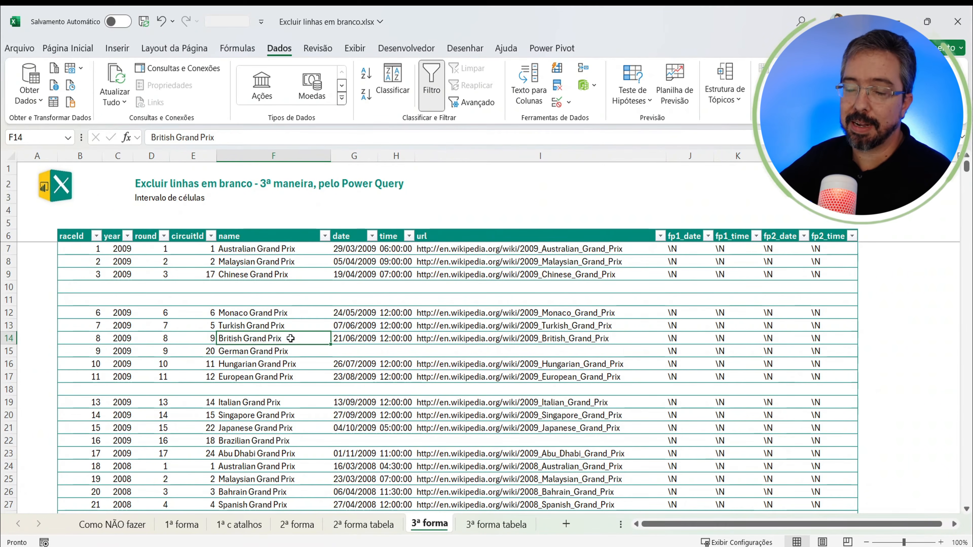
click(211, 311)
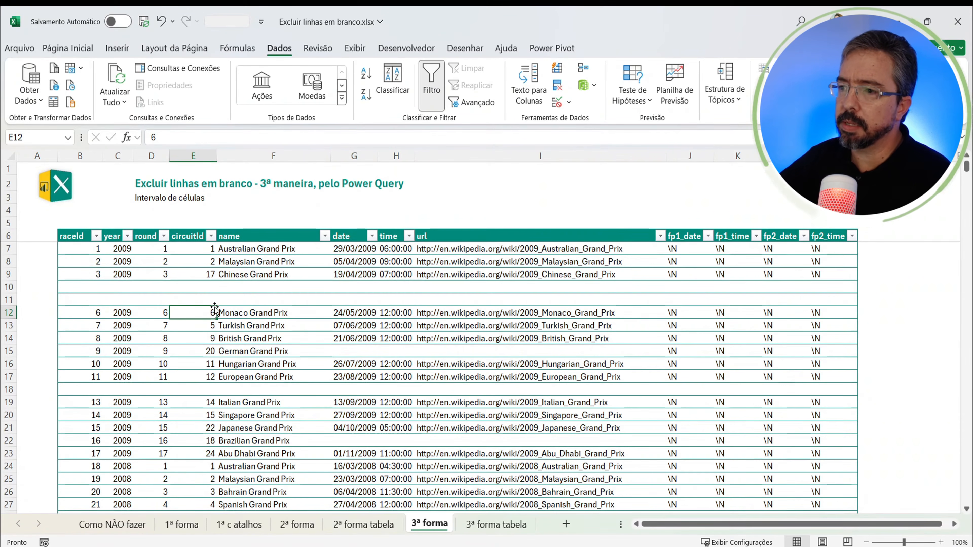
click(98, 240)
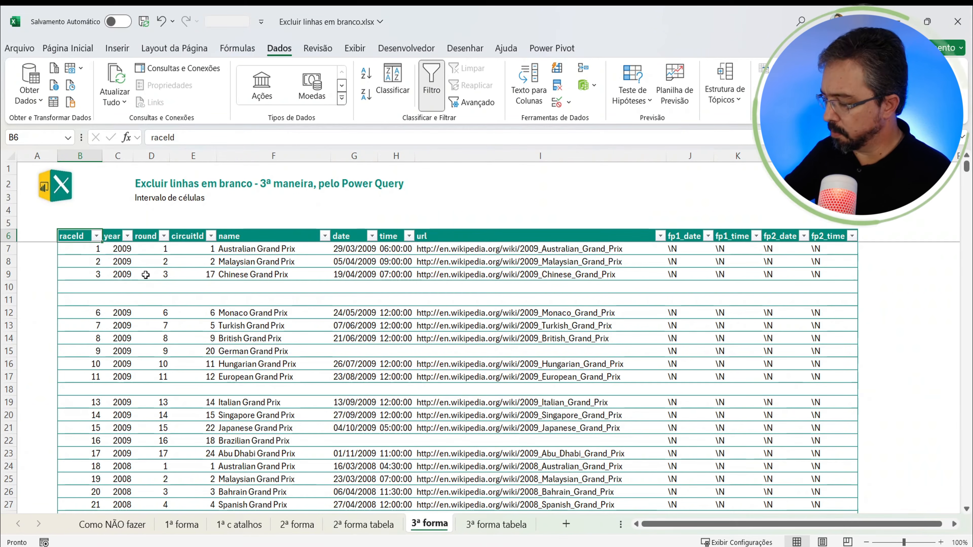
key(ctrl+End)
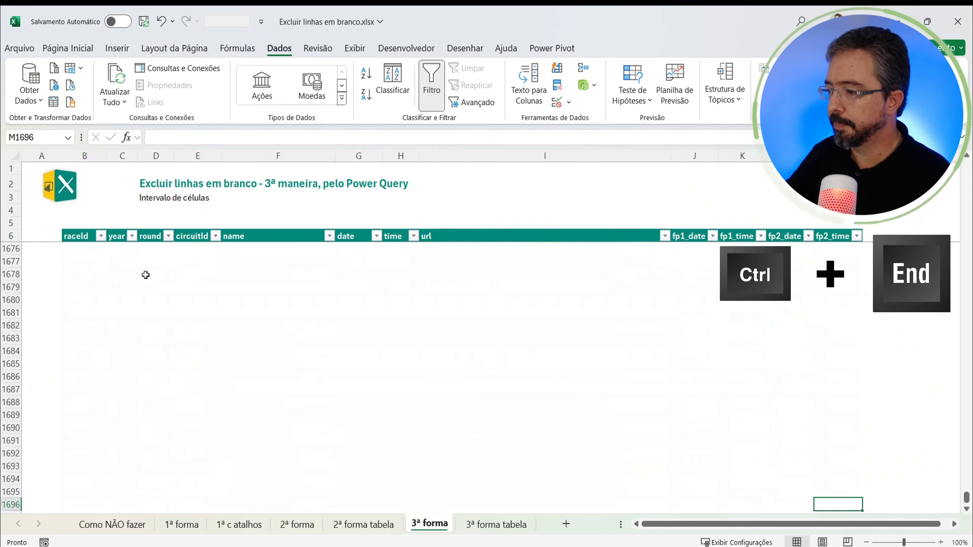
key(ctrl+Up)
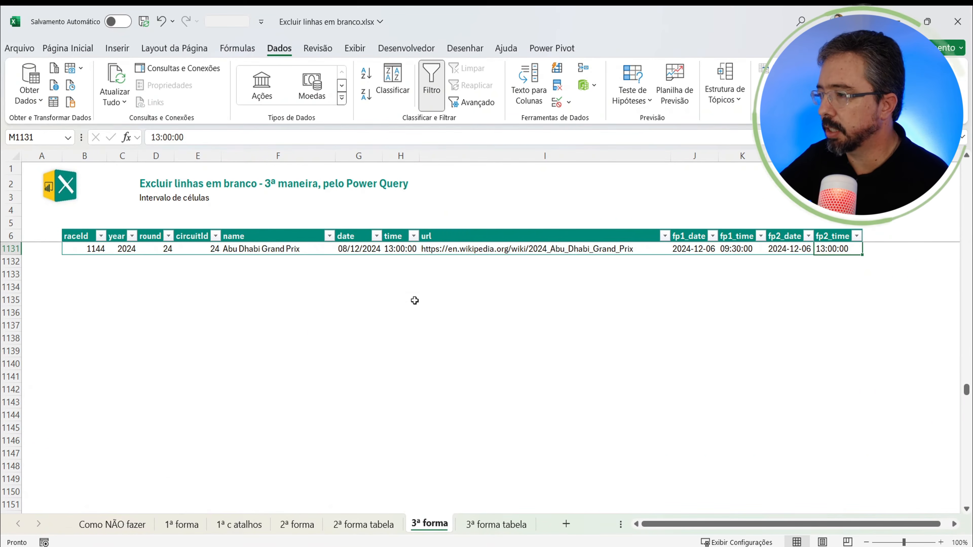
scroll(415, 300, up, 4)
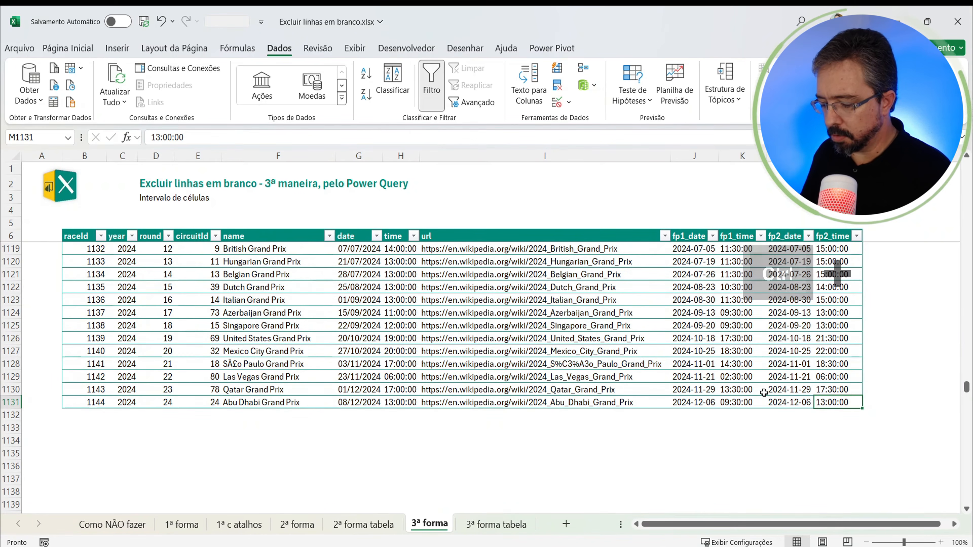
key(ctrl+shift+Home)
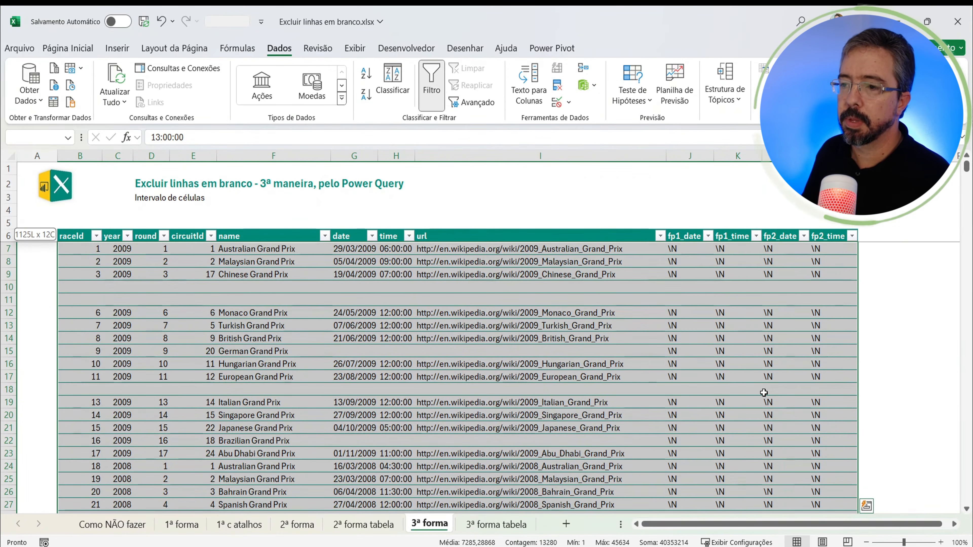
key(shift+Up)
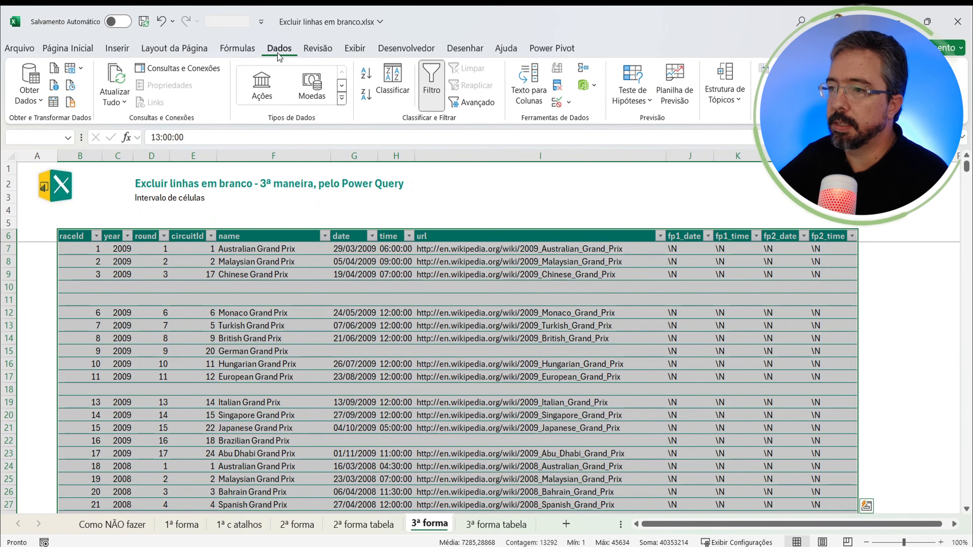
click(54, 102)
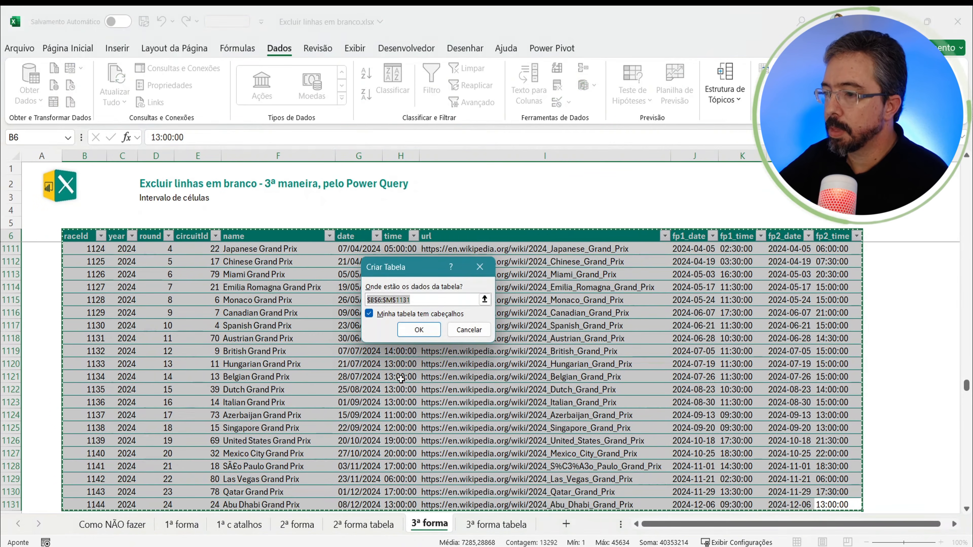
drag(405, 266, 386, 255)
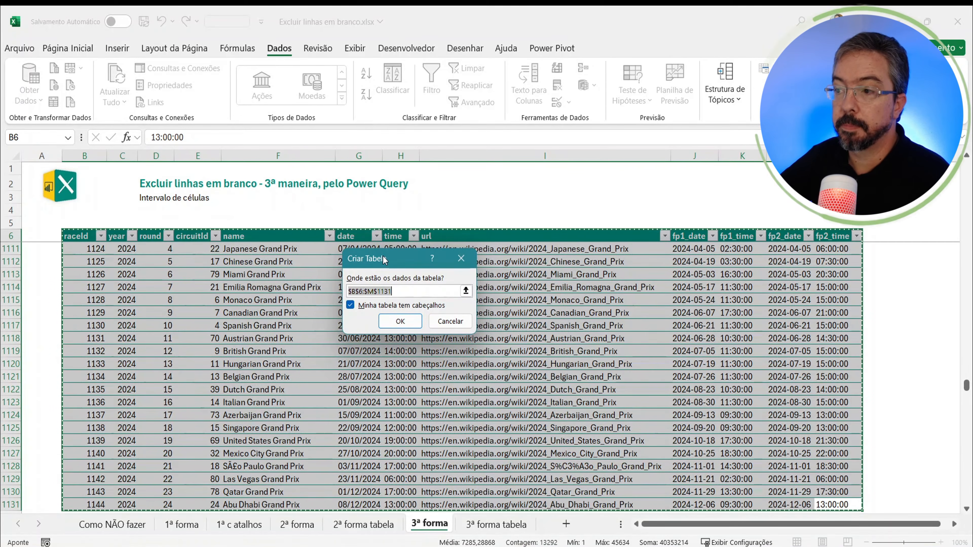
click(451, 321)
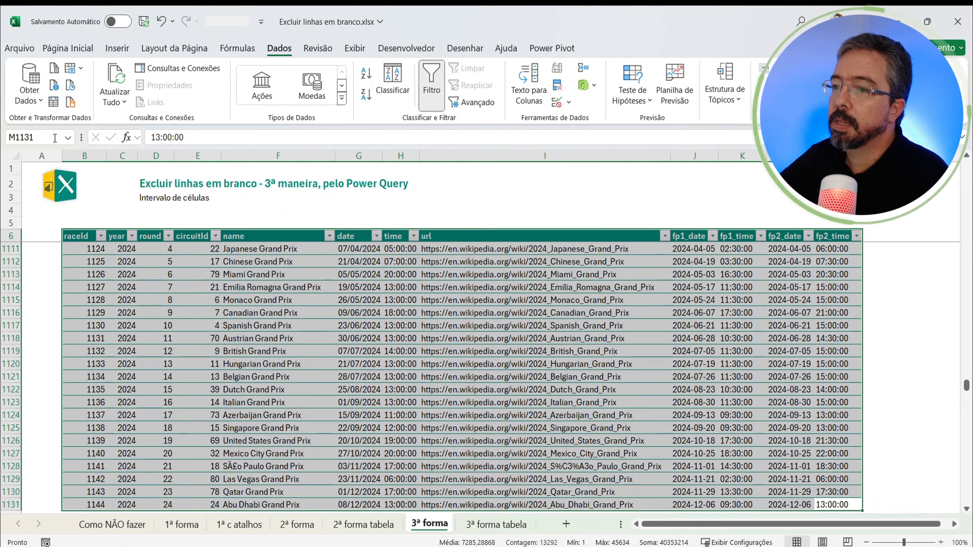
Step: Name the selected data range Dados
click(44, 138)
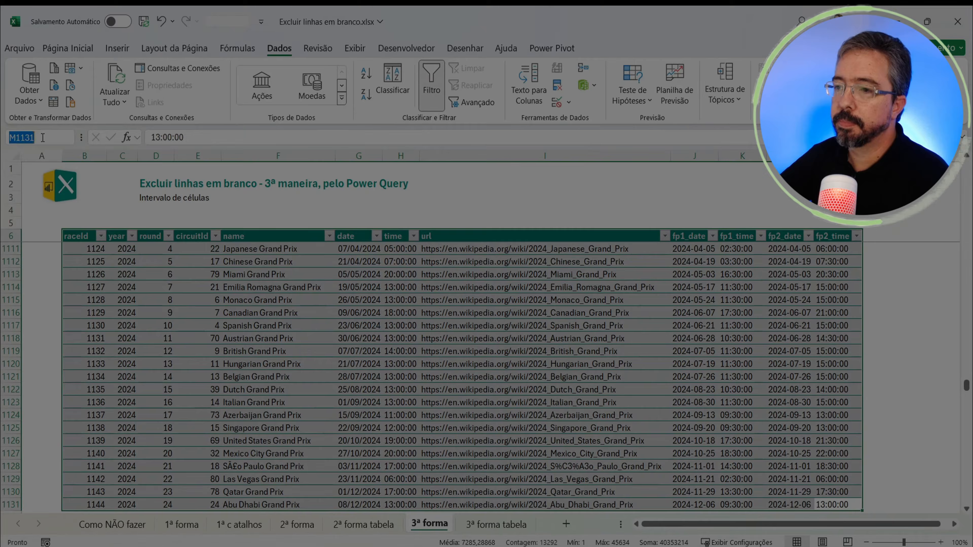
text(Dados)
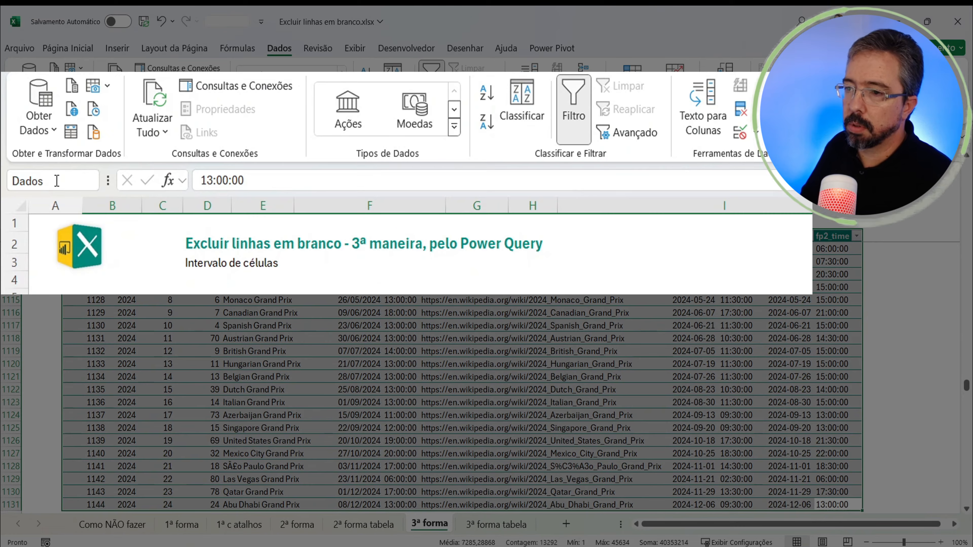
key(Return)
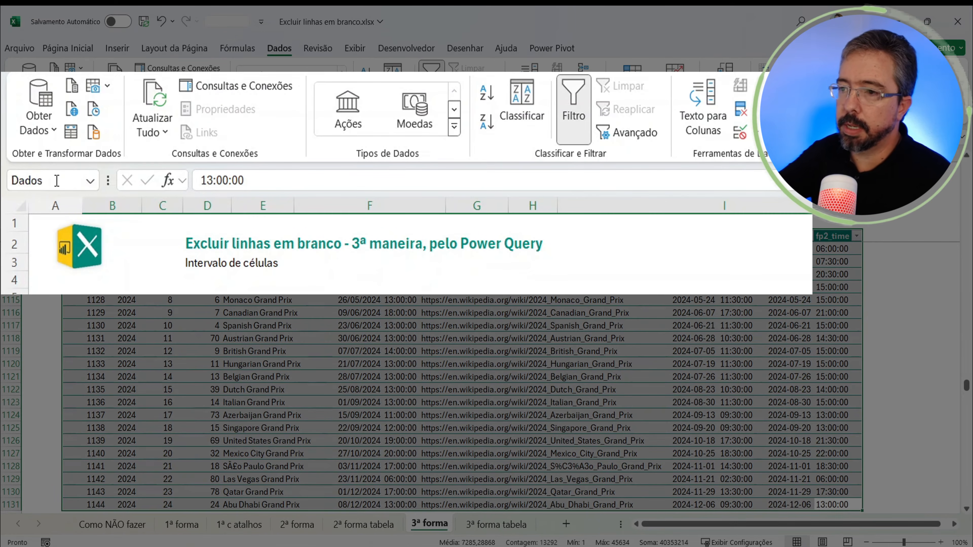
Step: Deselect the data and reselect it through the defined name Dados
click(247, 337)
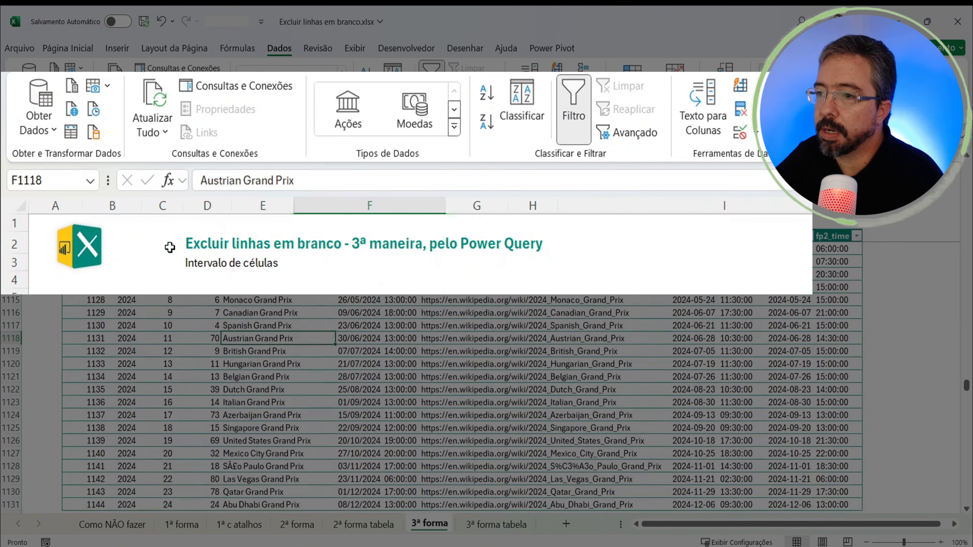
click(88, 180)
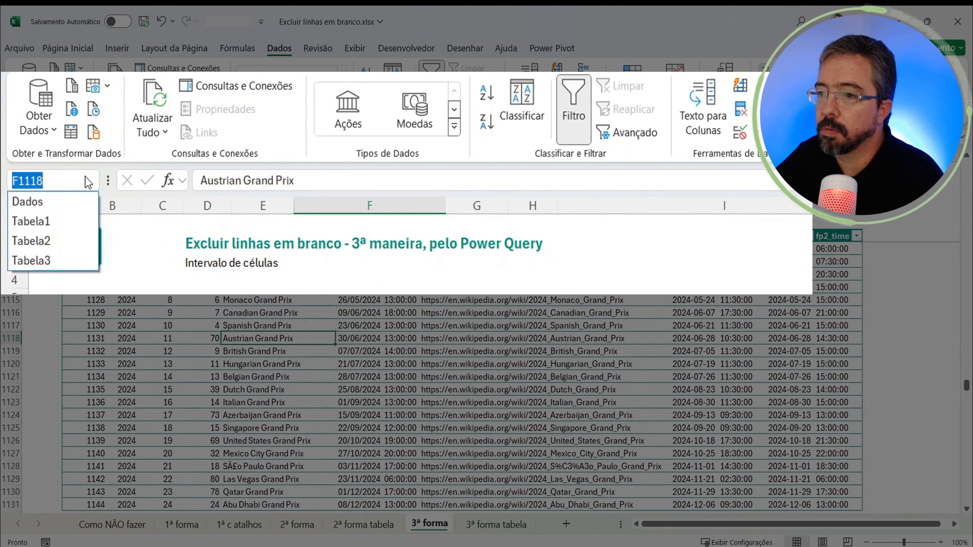
click(36, 208)
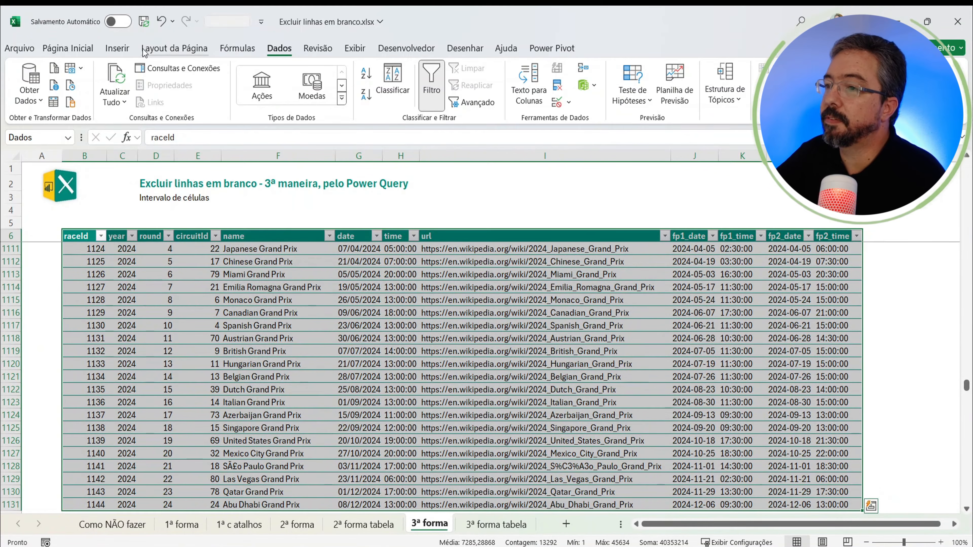
Step: Check in the Name Manager which cells the name Dados refers to, and close it
click(68, 48)
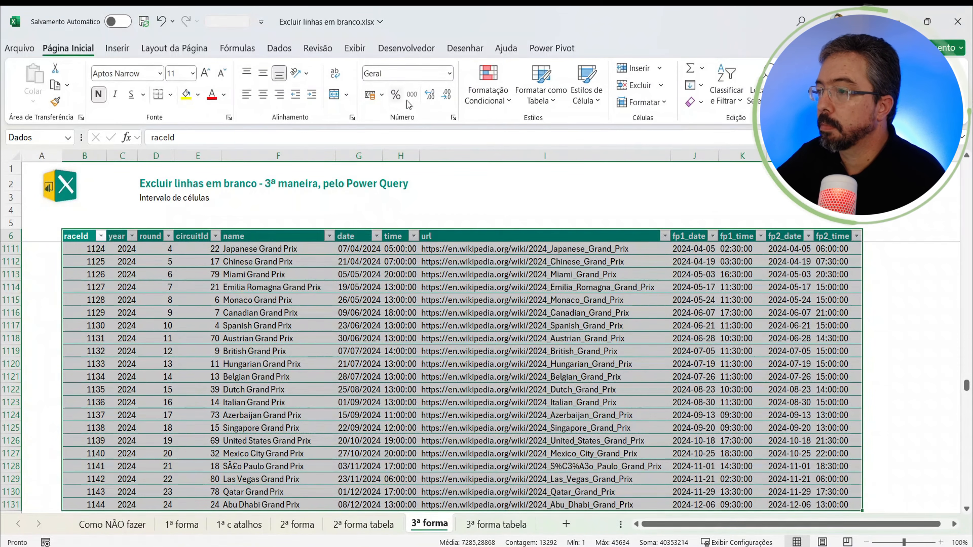
click(237, 48)
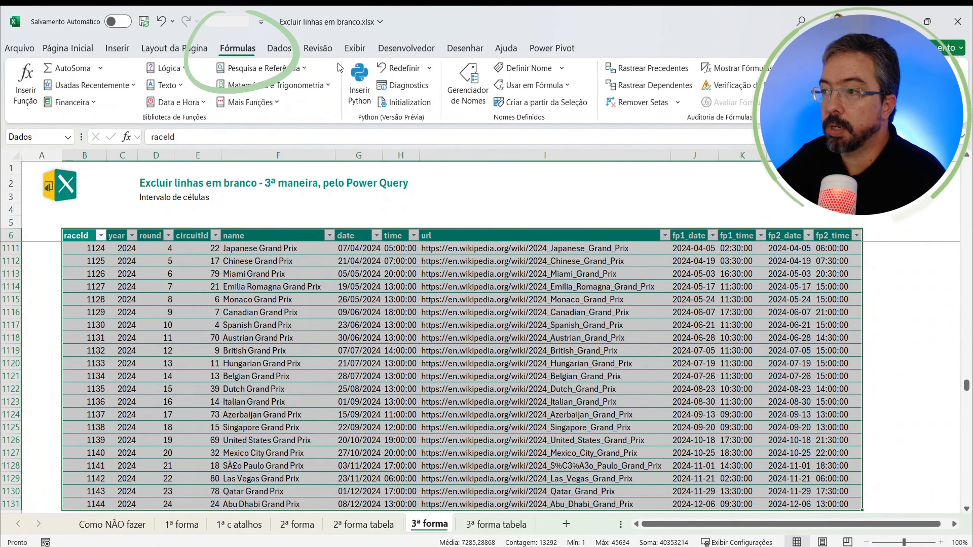
click(468, 96)
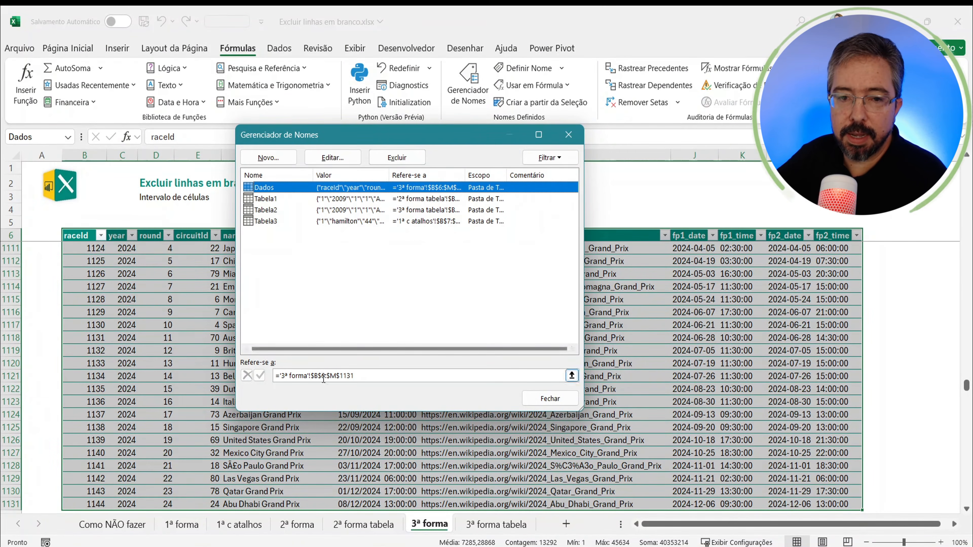
click(383, 377)
drag(395, 378, 277, 376)
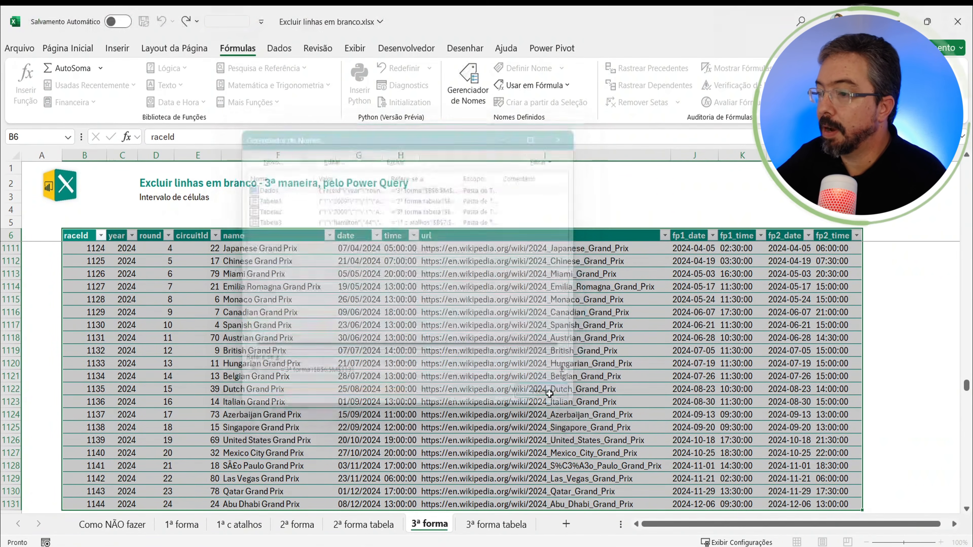
click(550, 398)
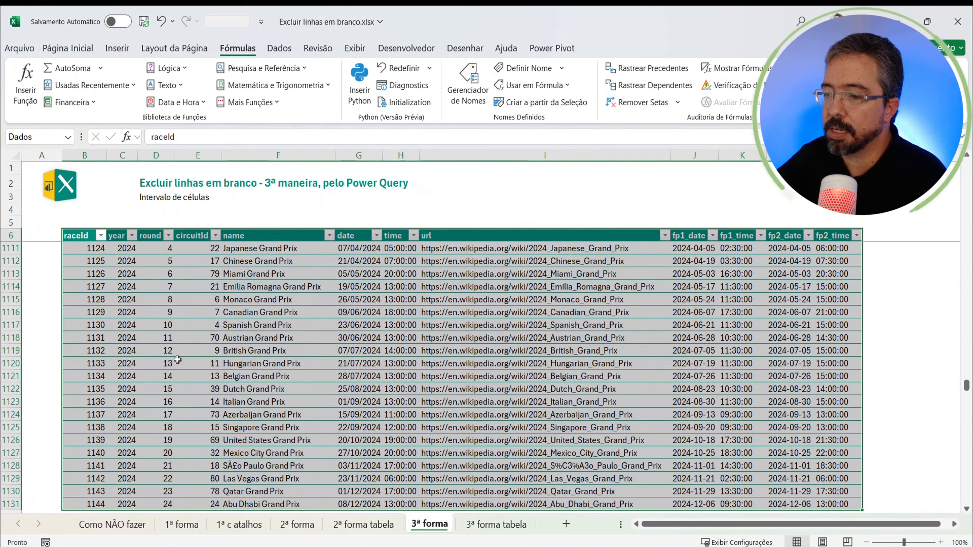
Step: Select the data range again through its defined name Dados and load it into the Power Query editor
click(256, 376)
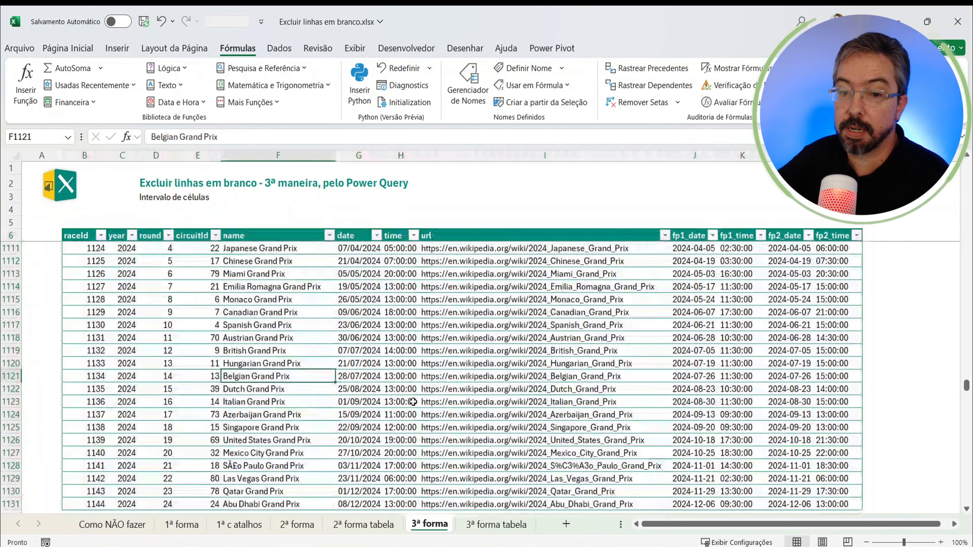
click(425, 402)
click(584, 384)
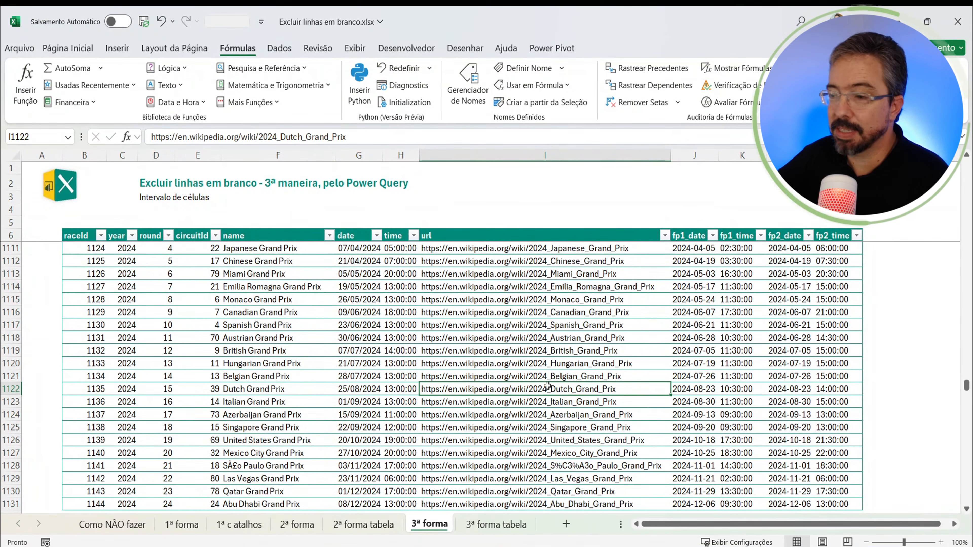
click(68, 138)
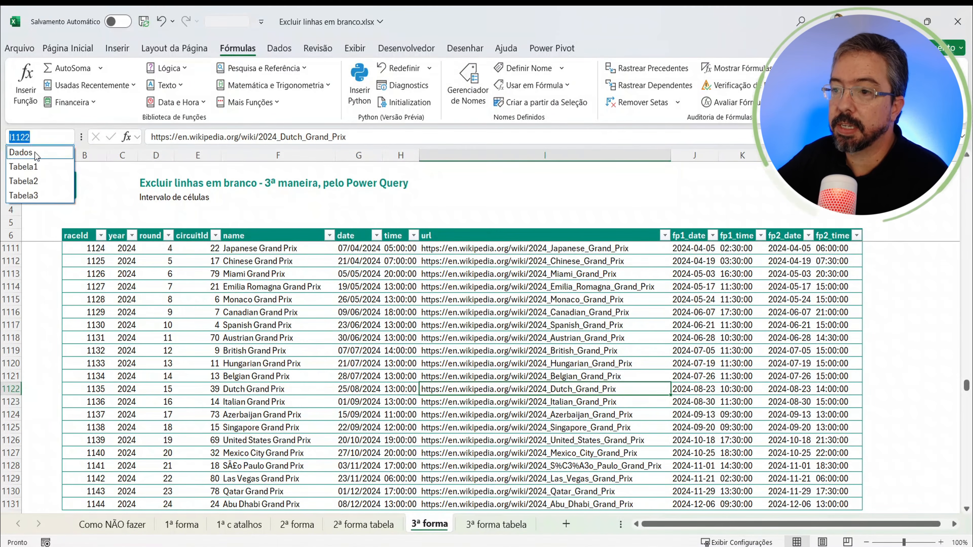
click(23, 153)
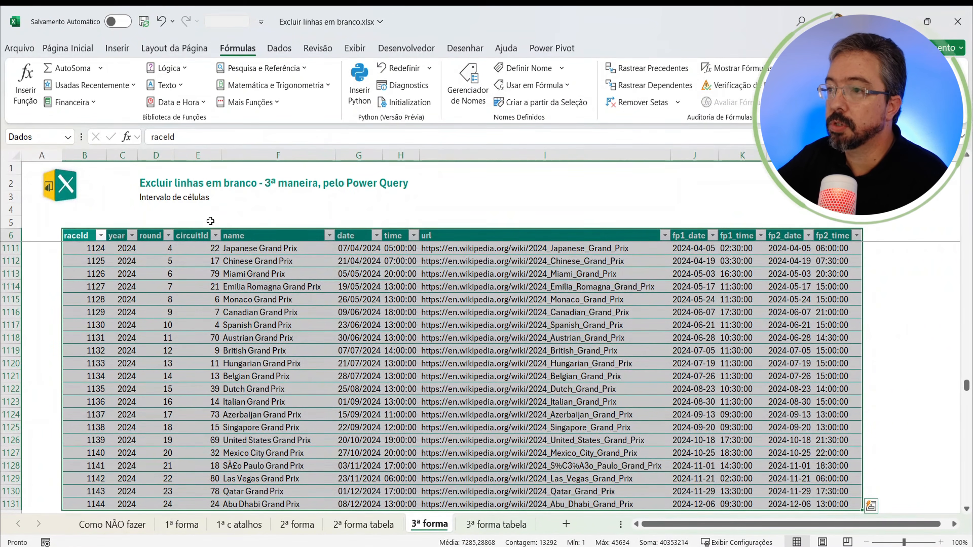
click(279, 48)
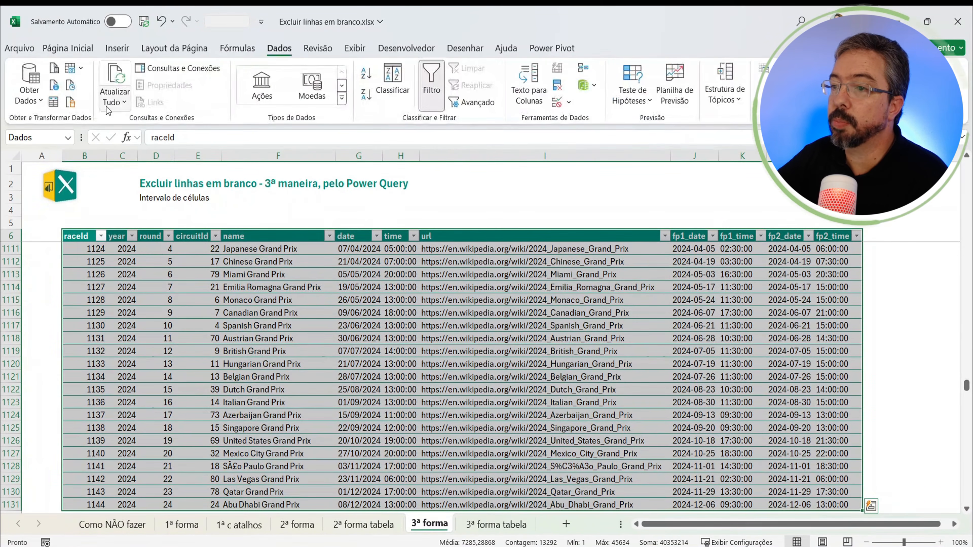
click(53, 102)
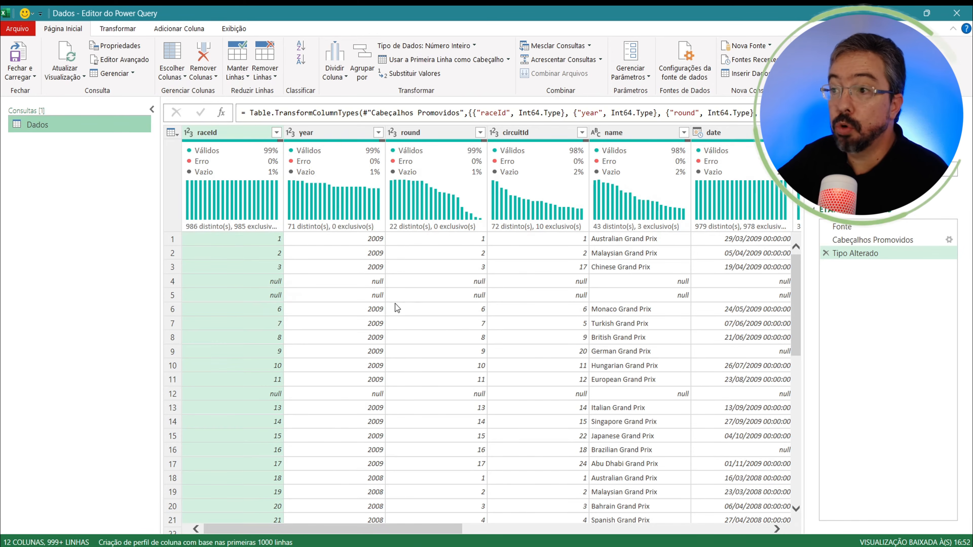
Step: Remove the blank rows from the Dados query
click(264, 79)
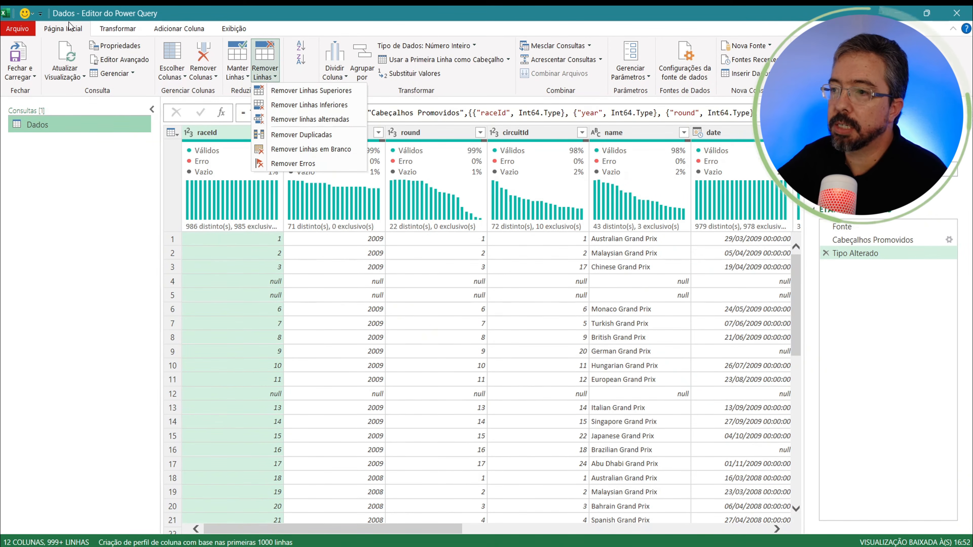
click(266, 77)
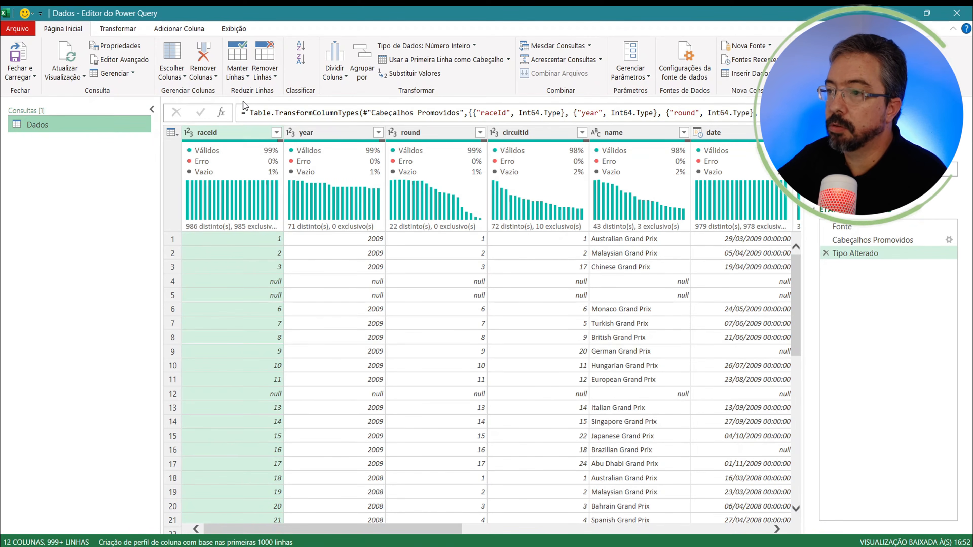
click(275, 78)
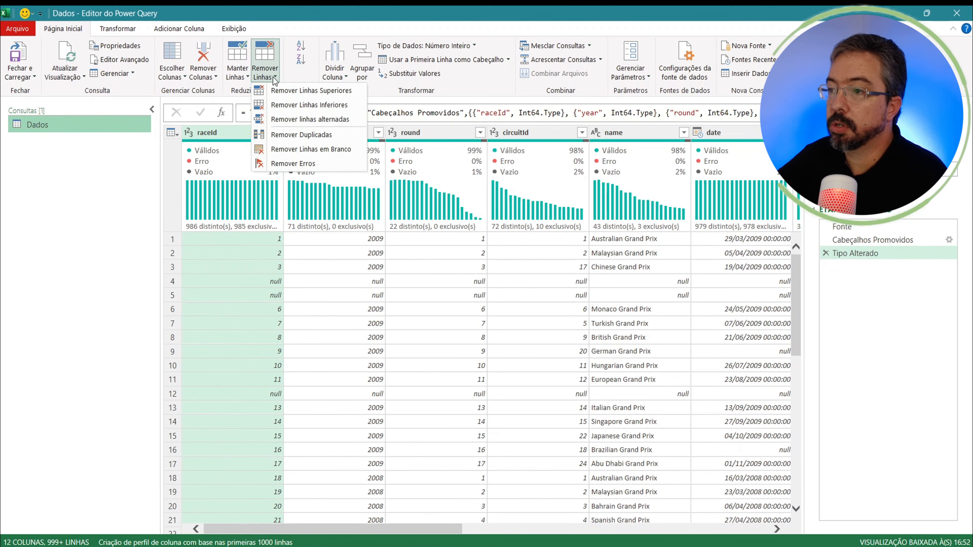
click(306, 149)
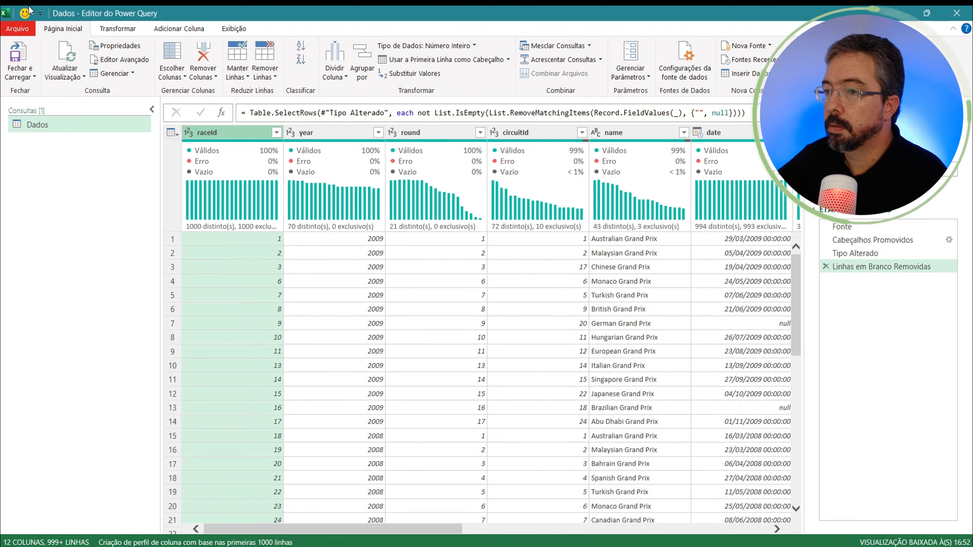
Step: Close the query editor and load the cleaned Dados query into the workbook as a table
click(31, 65)
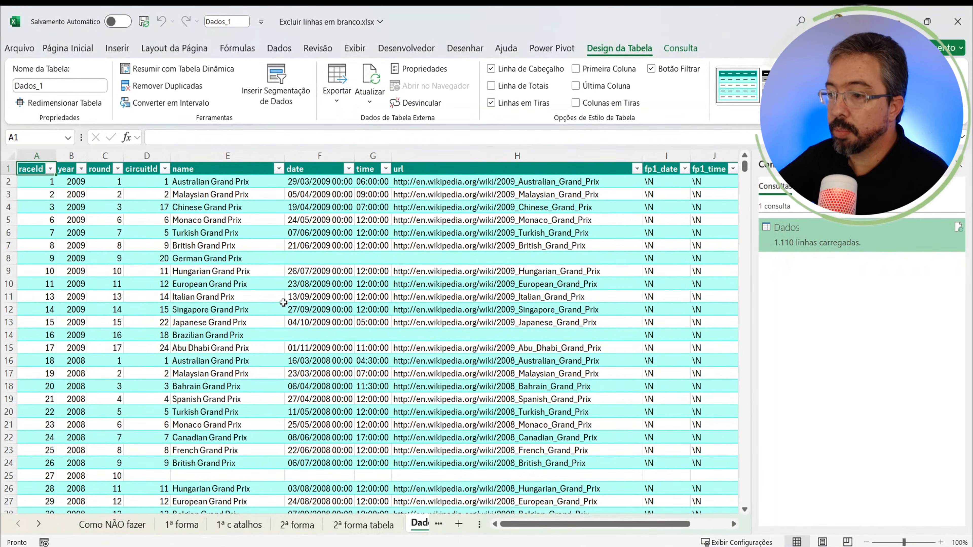
click(283, 302)
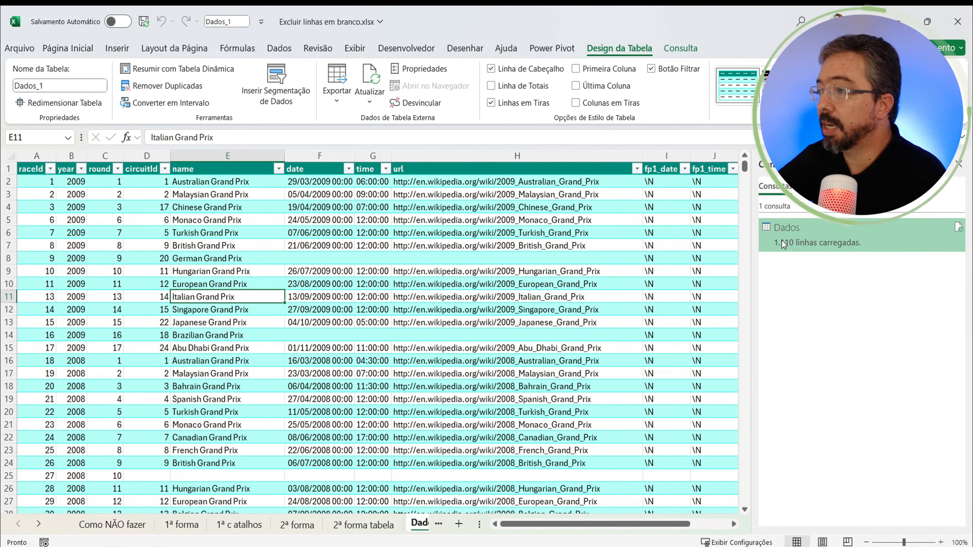
mouse_move(766, 249)
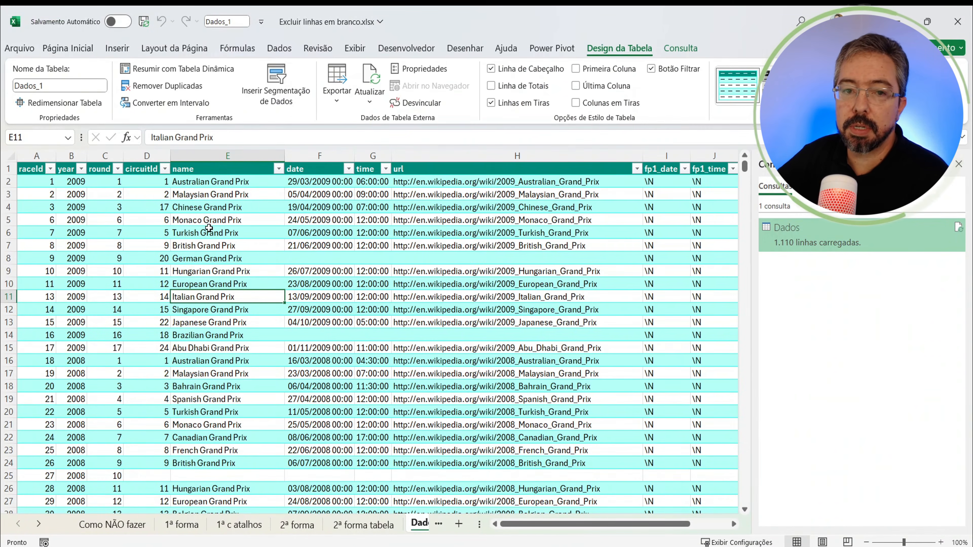
click(238, 270)
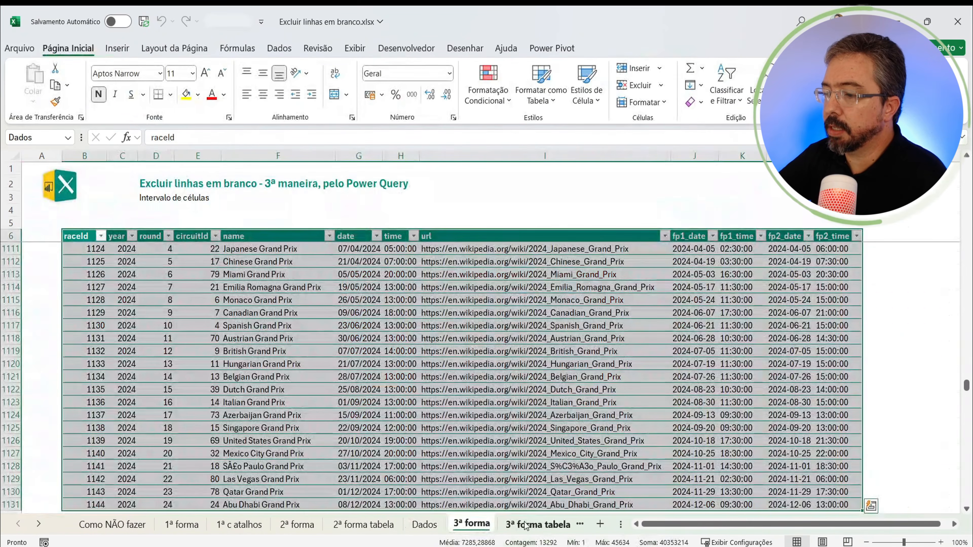
Step: On the 3ª forma tabela sheet, select a cell inside the table and load the table into the Power Query editor
click(536, 524)
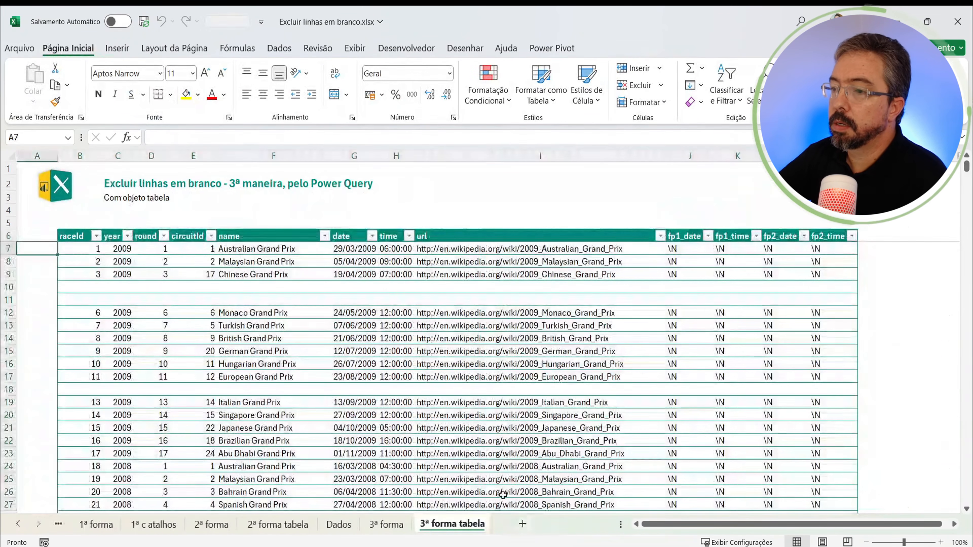
click(119, 196)
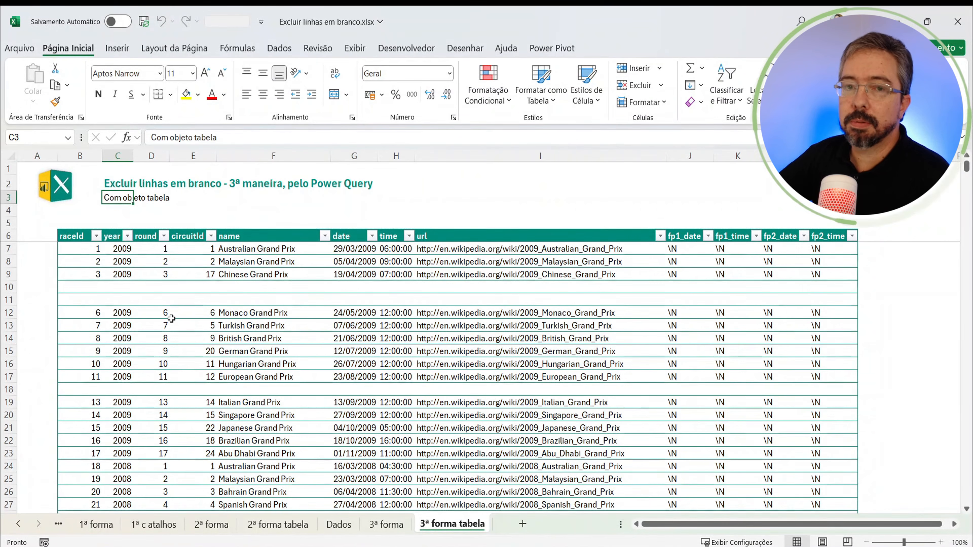
click(157, 341)
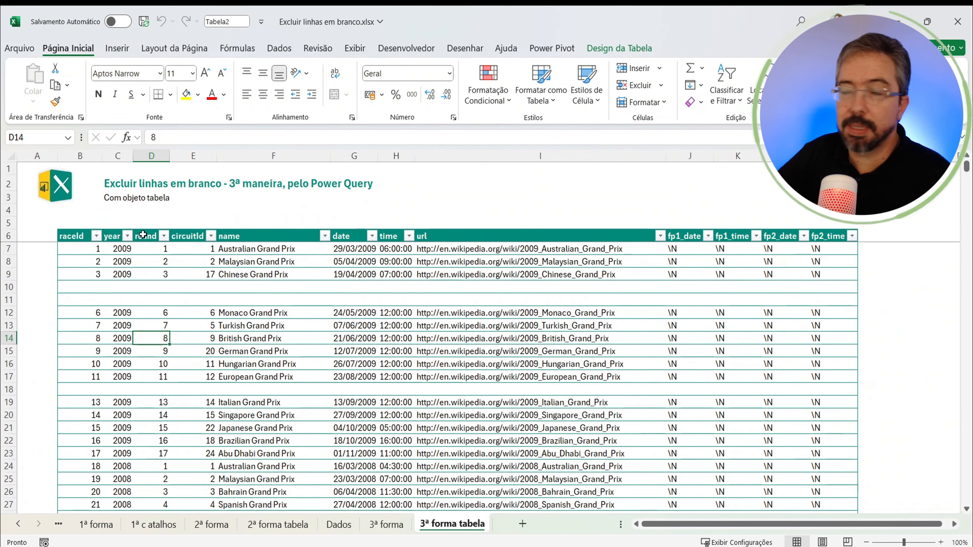
key(Right)
key(Right)
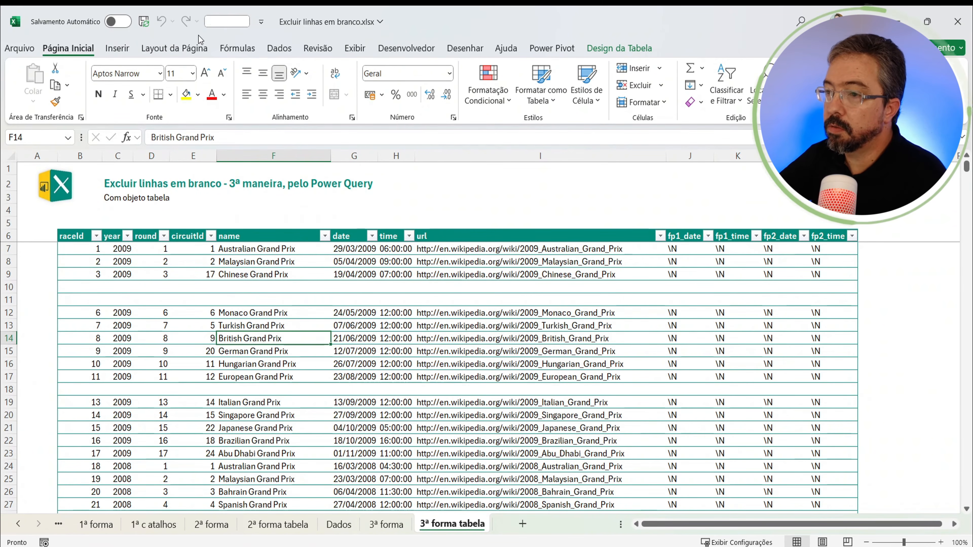
click(279, 48)
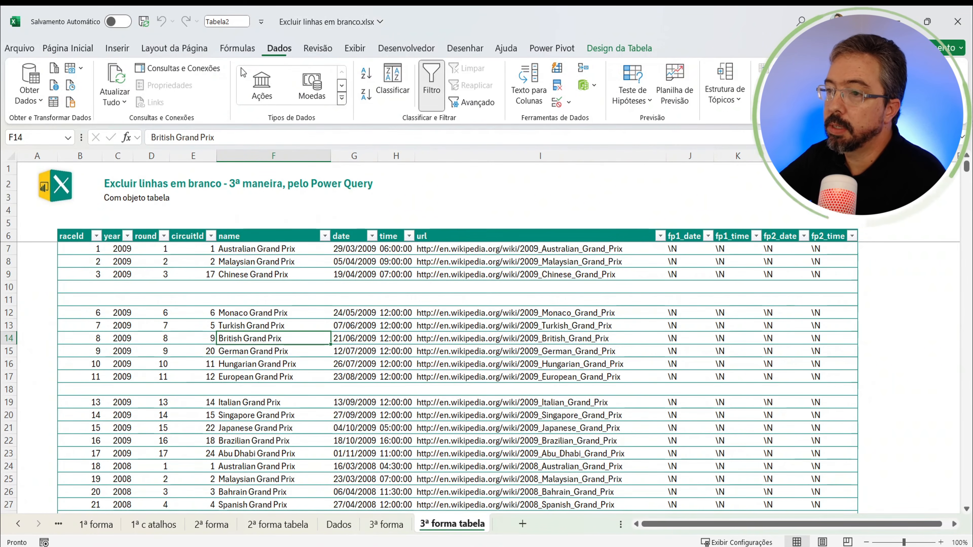
click(59, 105)
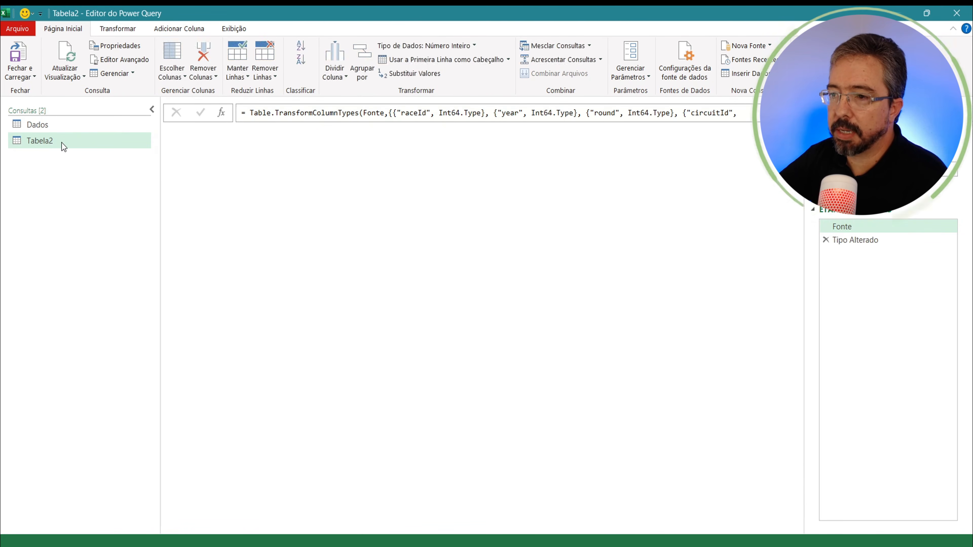
Step: Rename the Tabela2 query as Dados2
double_click(61, 142)
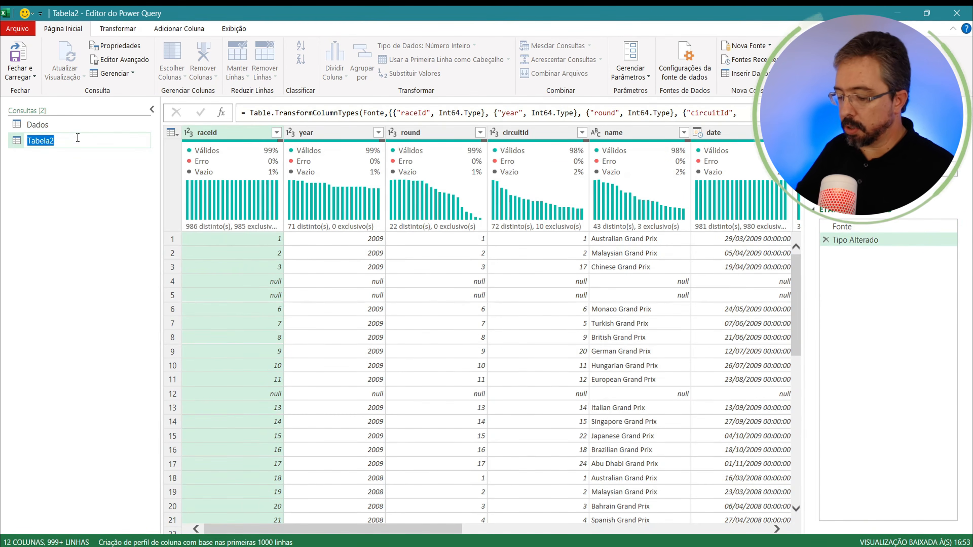
text(Dados2)
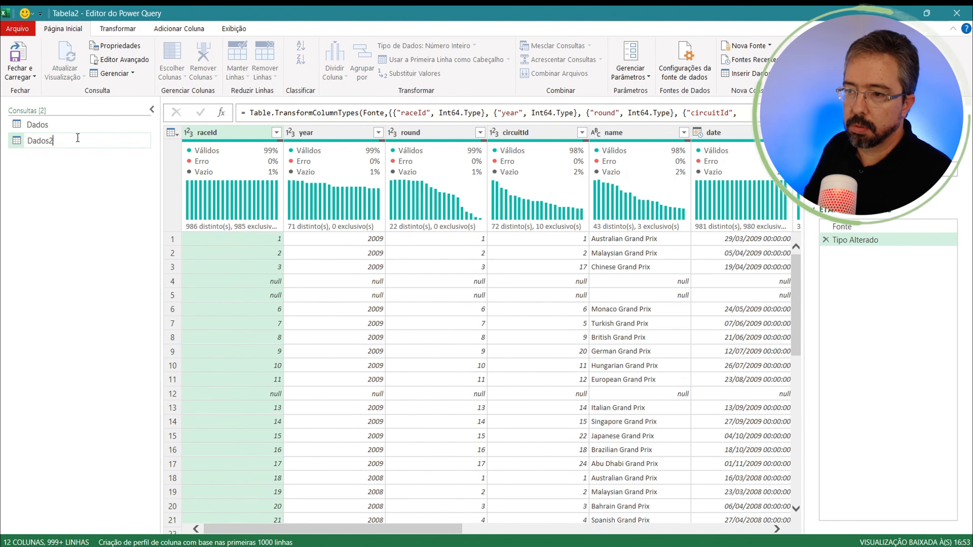
key(Return)
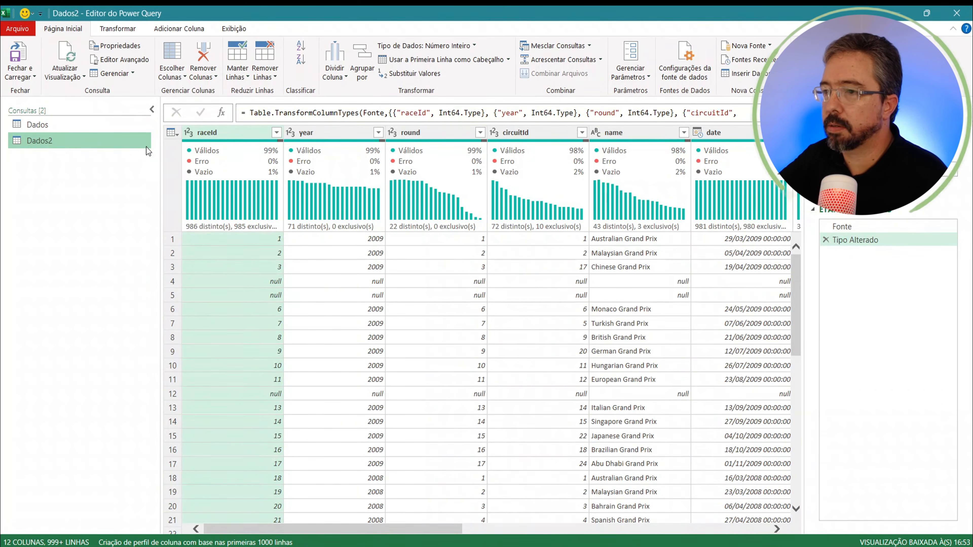
Step: Remove the blank rows from the Dados2 query and load the result into the workbook as a table
click(273, 78)
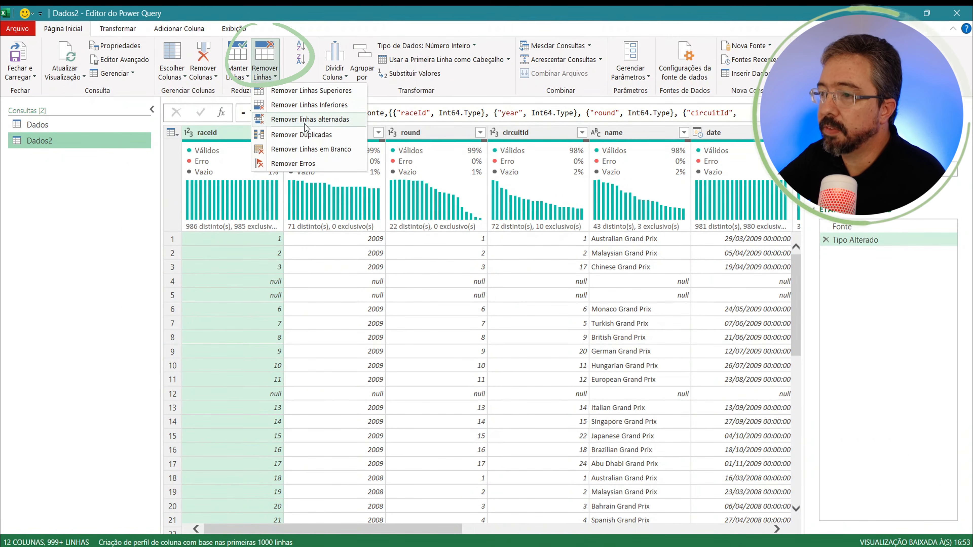
click(312, 149)
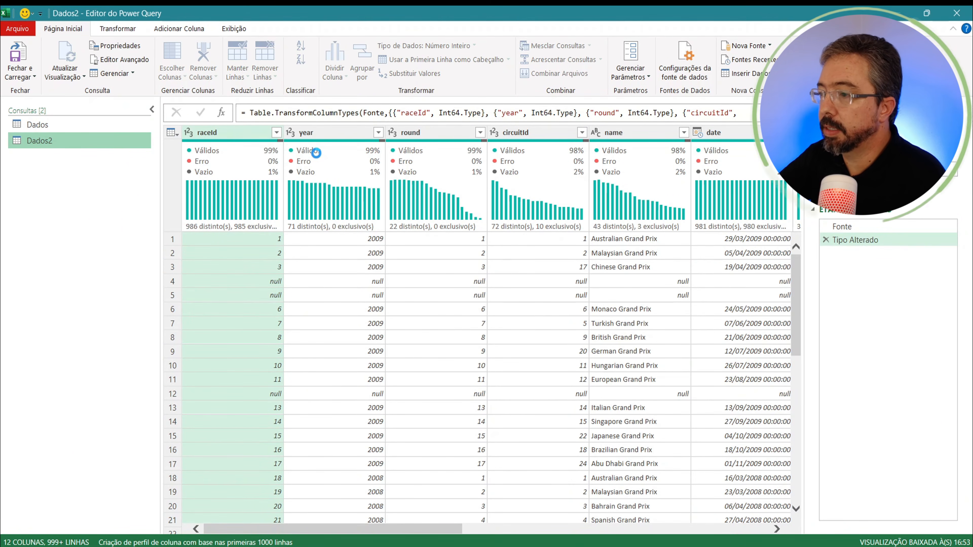
click(20, 75)
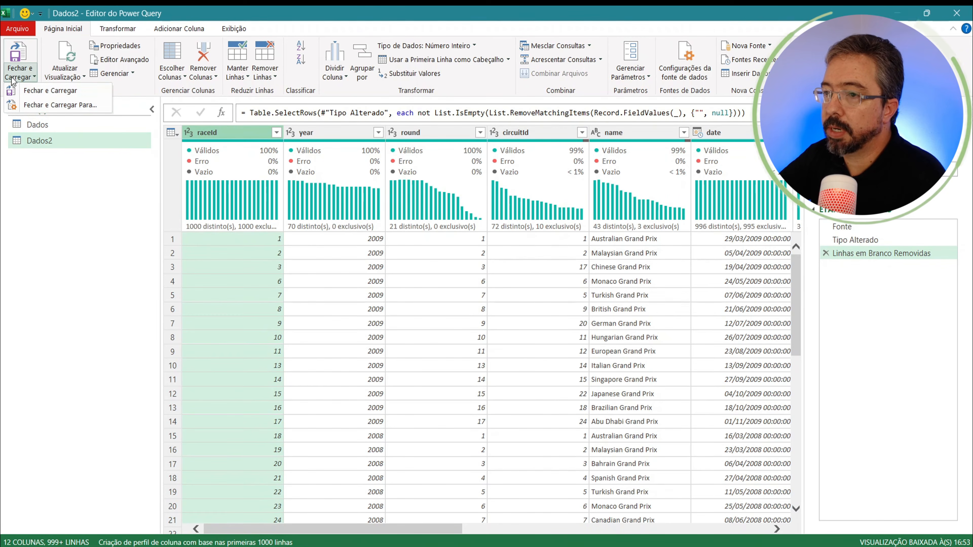
click(38, 90)
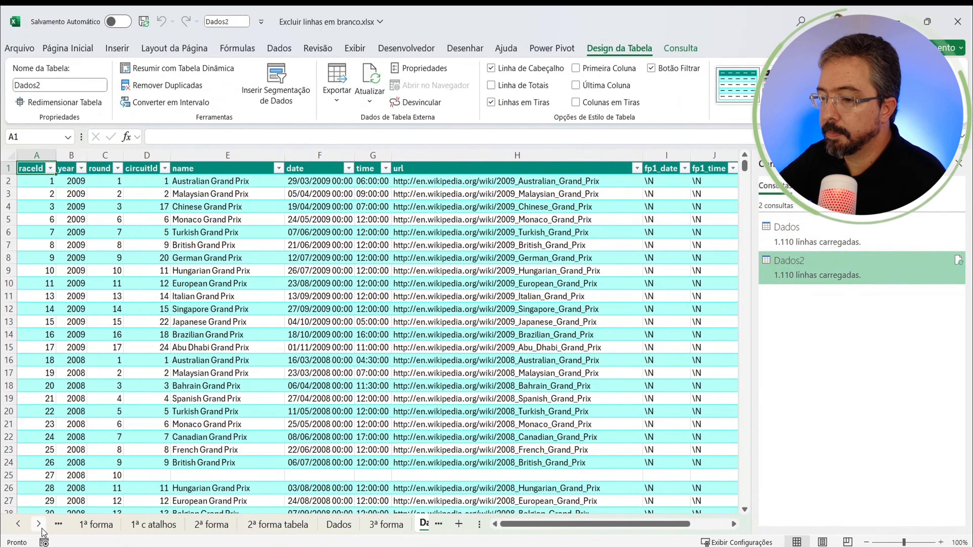
click(39, 526)
click(40, 526)
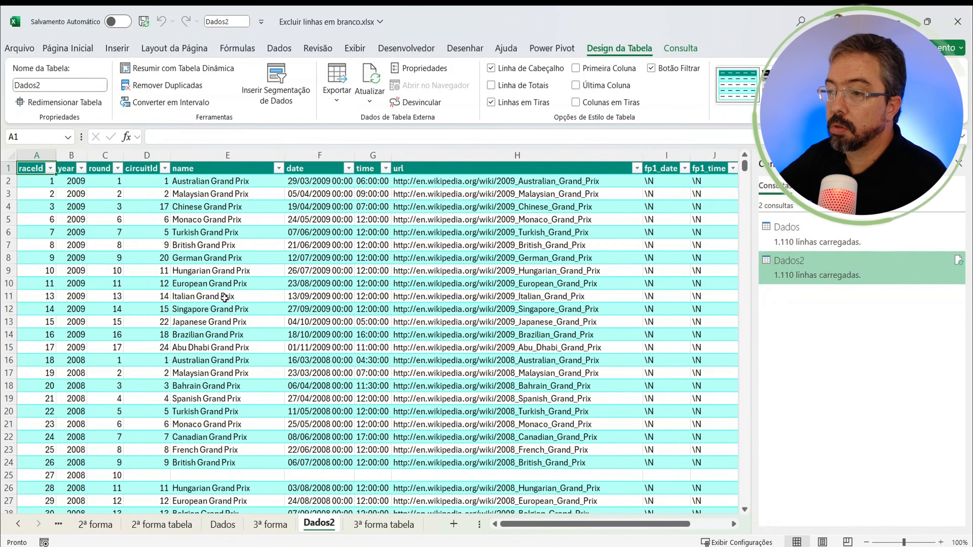
click(217, 283)
Step: On the 3ª forma tabela sheet, copy the table's last 13 rows, B1119:M1131
click(383, 525)
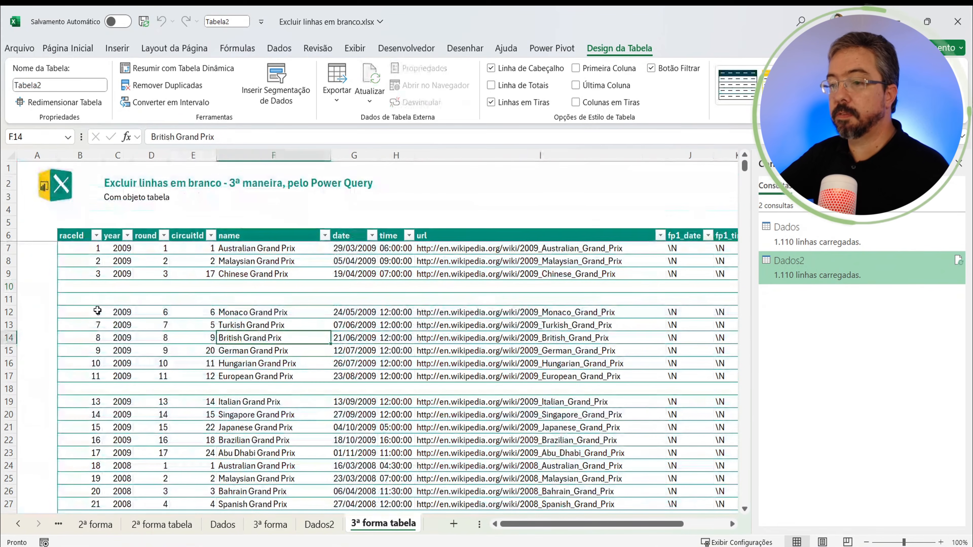
click(97, 311)
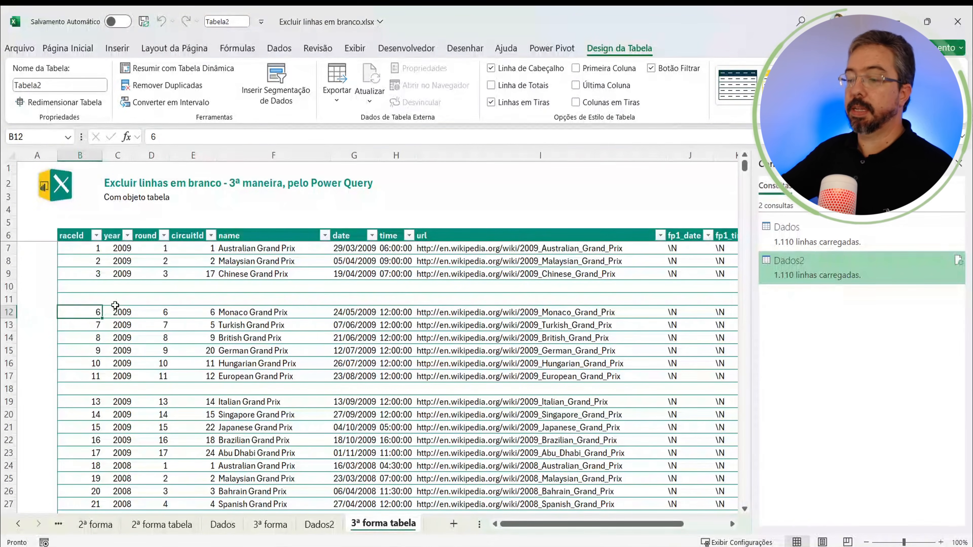
key(ctrl+End)
key(ctrl+Up)
key(Up)
key(Left)
key(Left)
key(Left)
key(Left)
key(Left)
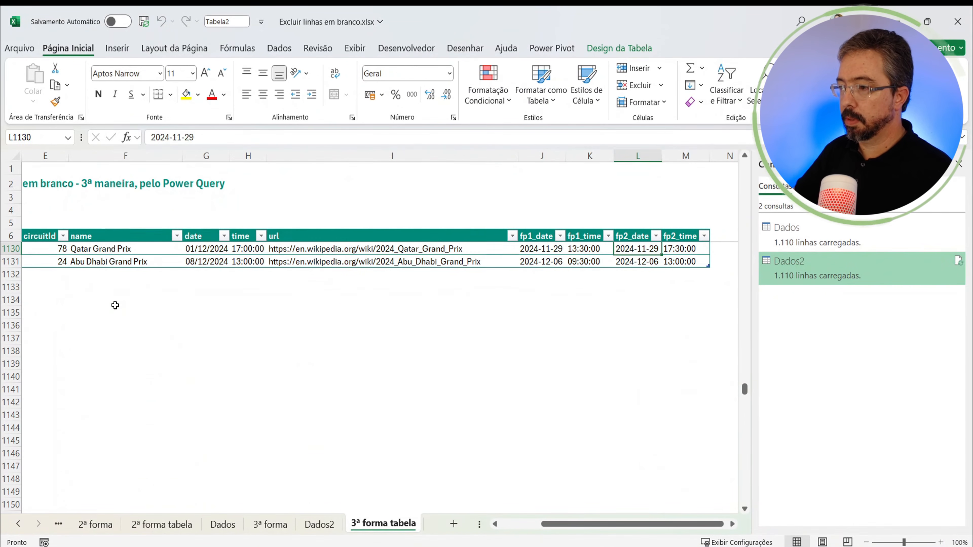
key(Left)
key(Left)
key(Left)
key(Left)
key(Left)
key(Left)
key(Up)
key(Up)
key(Up)
key(Up)
key(Up)
key(Up)
key(Up)
key(Up)
key(Up)
key(Up)
key(Up)
key(Up)
key(Up)
key(Up)
key(Up)
key(Up)
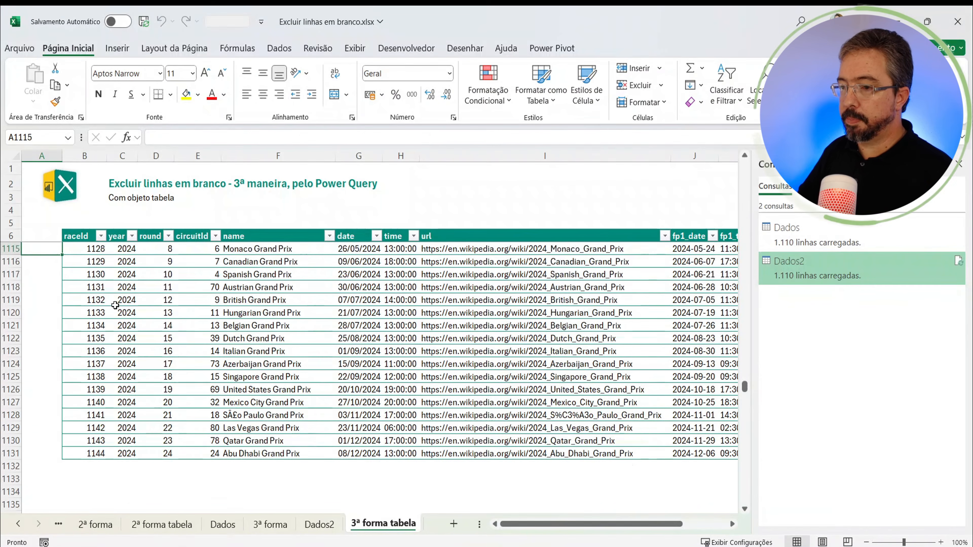
key(ctrl+Down)
key(Up)
key(Up)
key(Up)
key(Up)
key(Up)
key(Up)
key(Up)
key(Up)
key(Up)
key(Up)
key(Up)
key(Up)
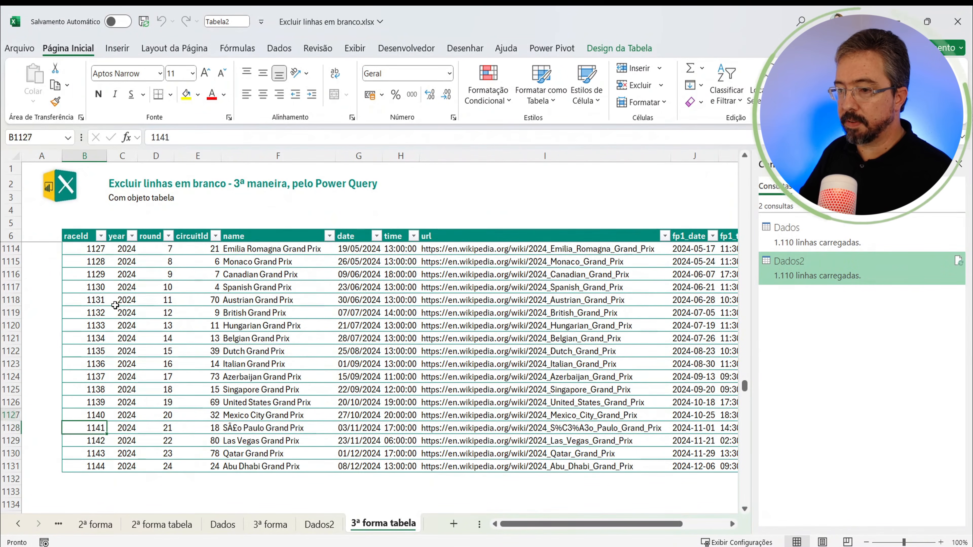
key(ctrl+shift+Down)
key(ctrl+shift+Right)
key(ctrl+c)
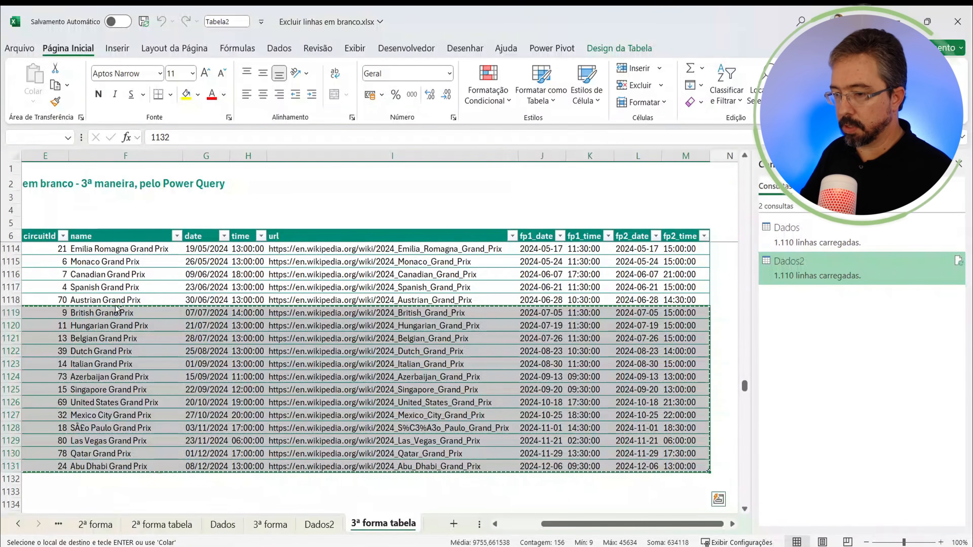
Step: Paste the copied rows directly below the table's last row, starting at B1132
key(ctrl+Down)
key(Down)
key(ctrl+v)
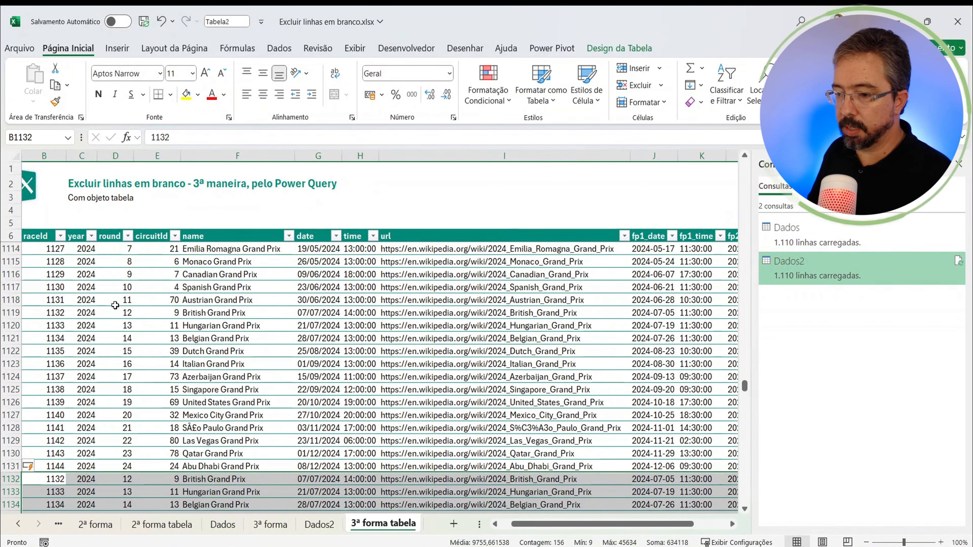
Step: Clear the contents of table row 1134, the pasted Belgian Grand Prix record, leaving a blank row inside the table
key(Down)
key(Right)
key(Down)
key(Down)
key(Down)
key(Down)
key(Down)
key(Down)
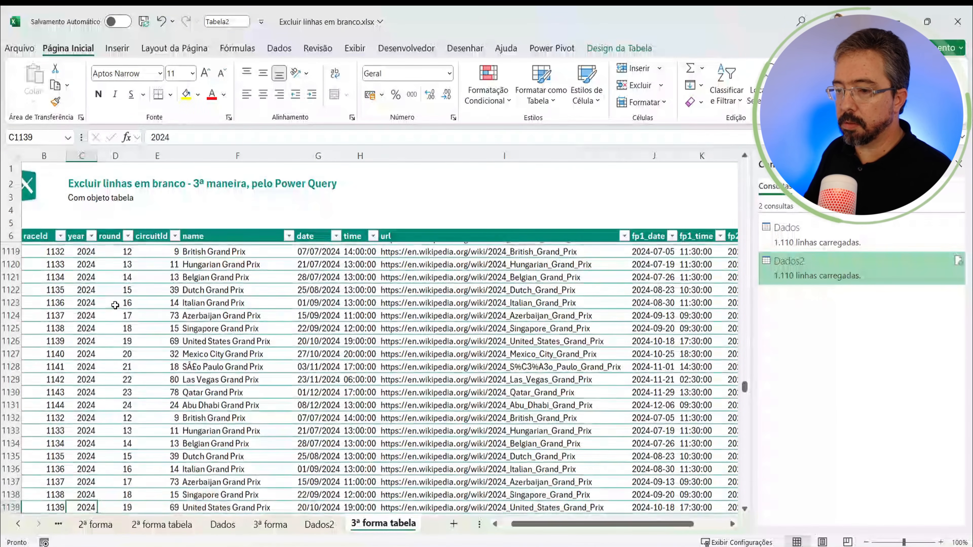
key(Left)
key(Up)
key(Up)
key(Up)
key(Up)
key(Up)
key(shift+space)
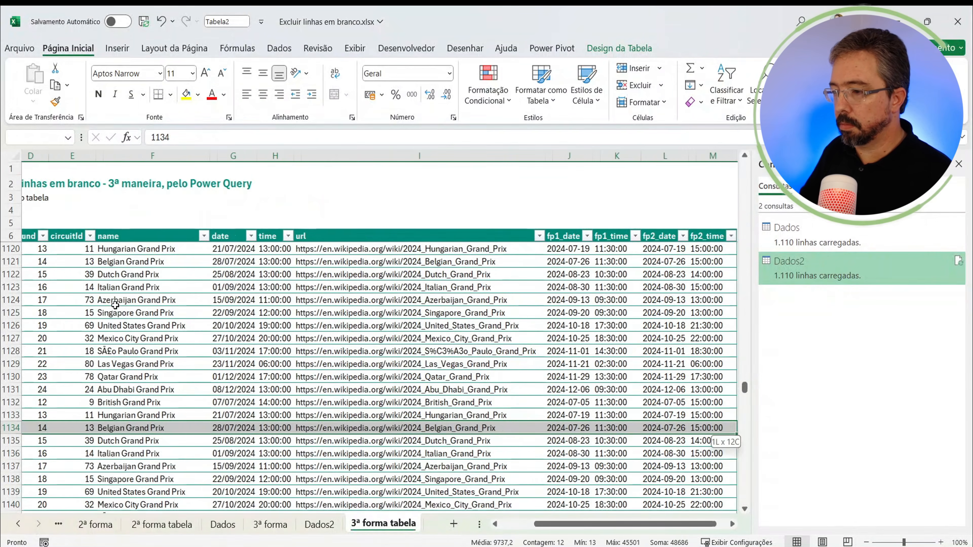
key(Delete)
Step: Clear the contents of table row 1138, the pasted Singapore Grand Prix record, leaving a second blank row among the pasted data
key(Down)
key(Down)
key(Down)
key(Down)
key(shift+space)
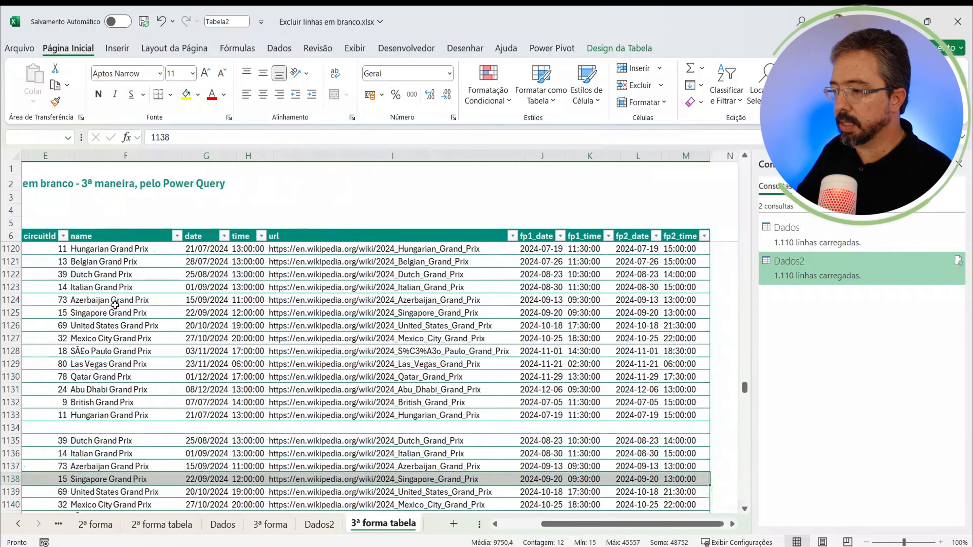
key(Delete)
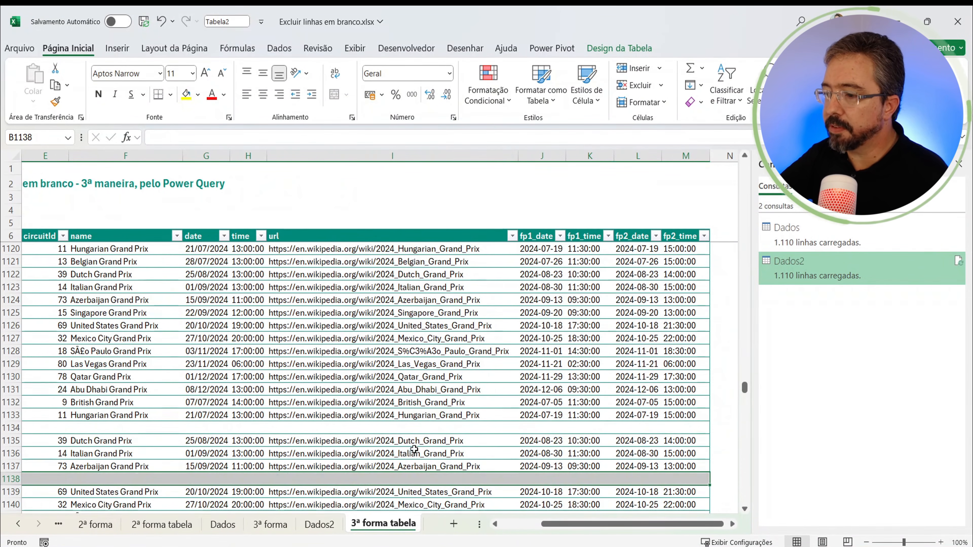
click(513, 524)
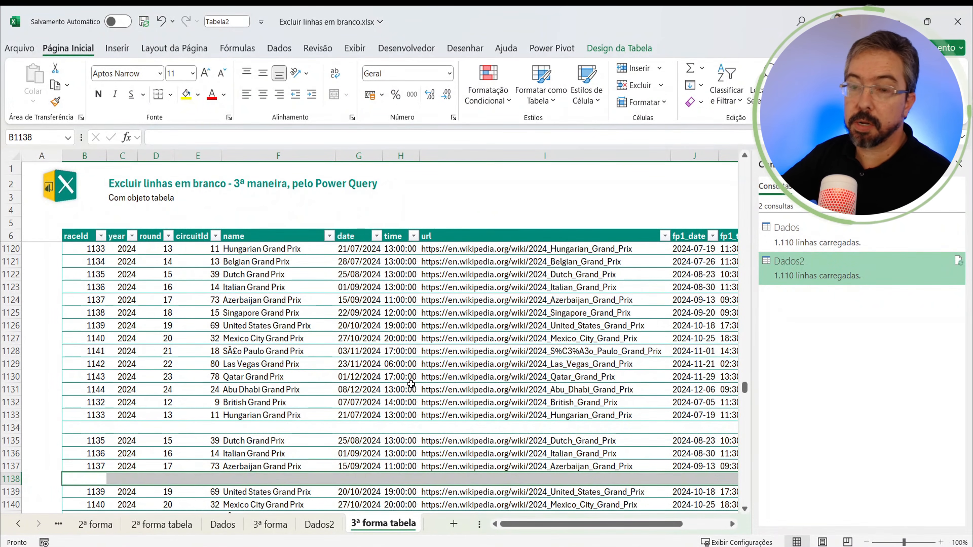
click(379, 376)
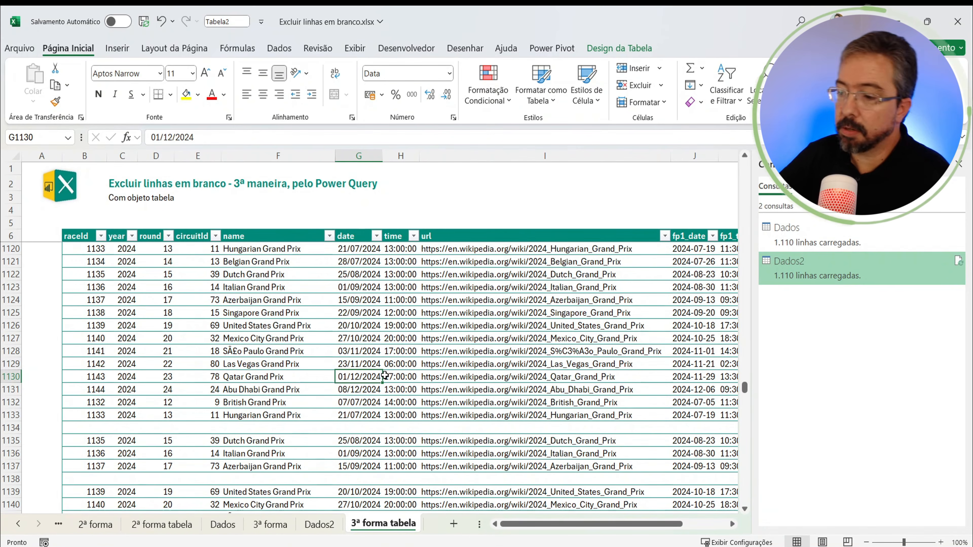
Step: Go to the end of the table on the Dados2 sheet, refresh its query and check the last rows
click(319, 524)
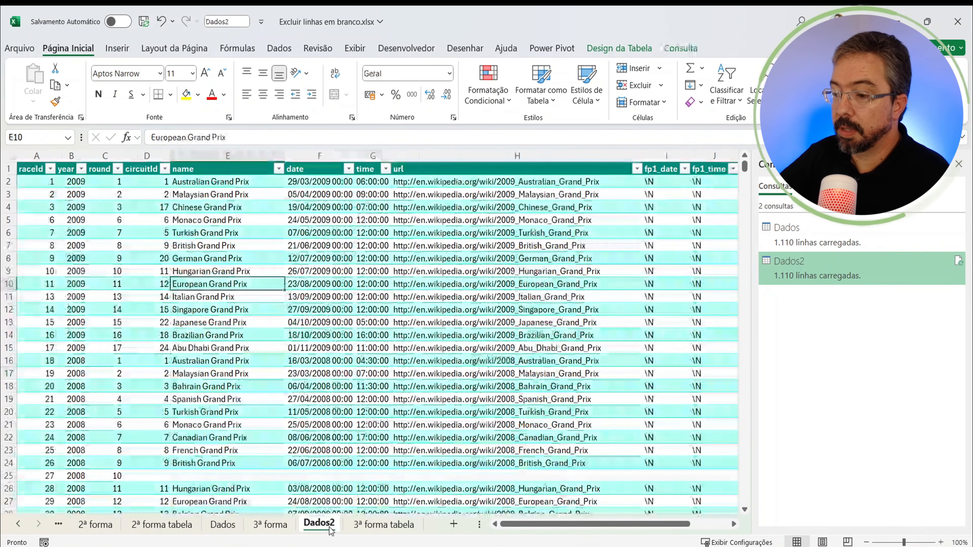
scroll(184, 370, down, 5)
click(106, 357)
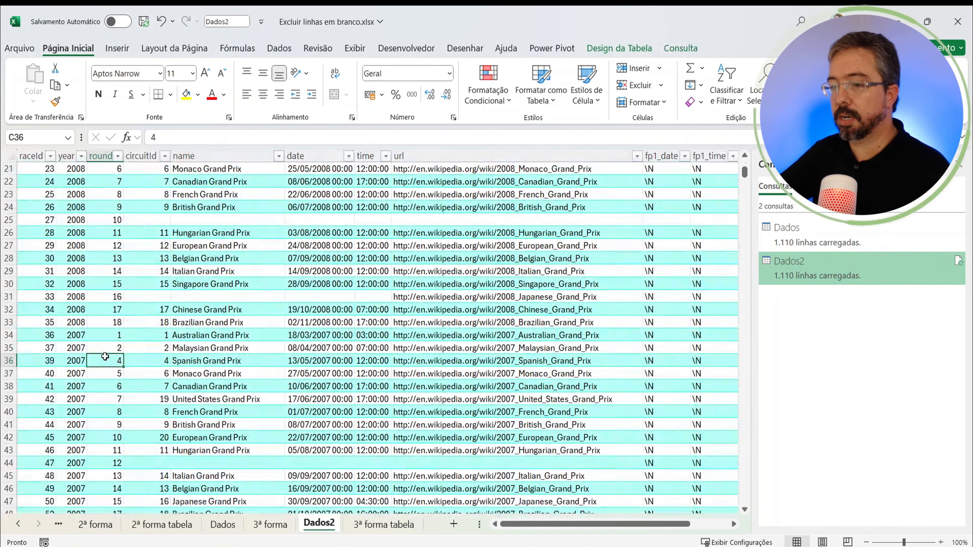
key(ctrl+Down)
scroll(105, 356, down, 4)
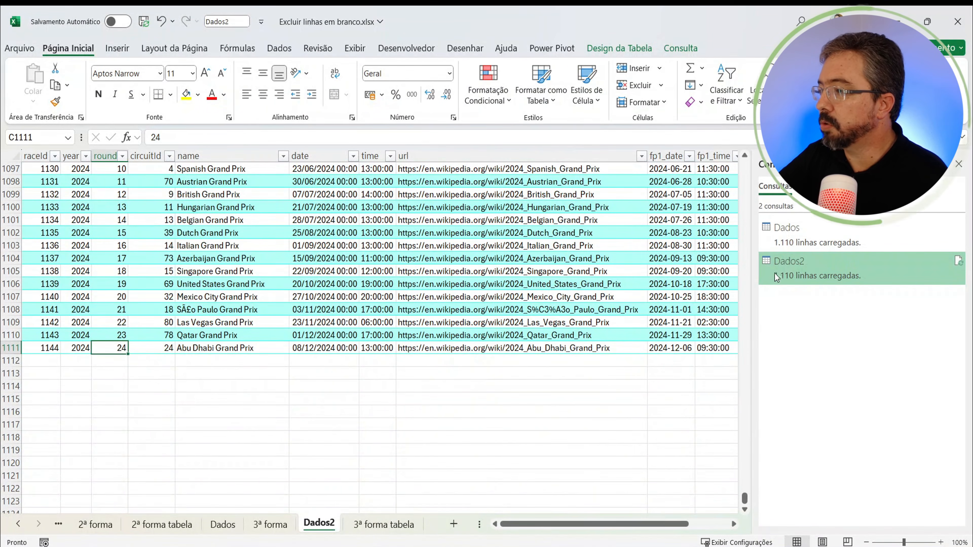
mouse_move(781, 277)
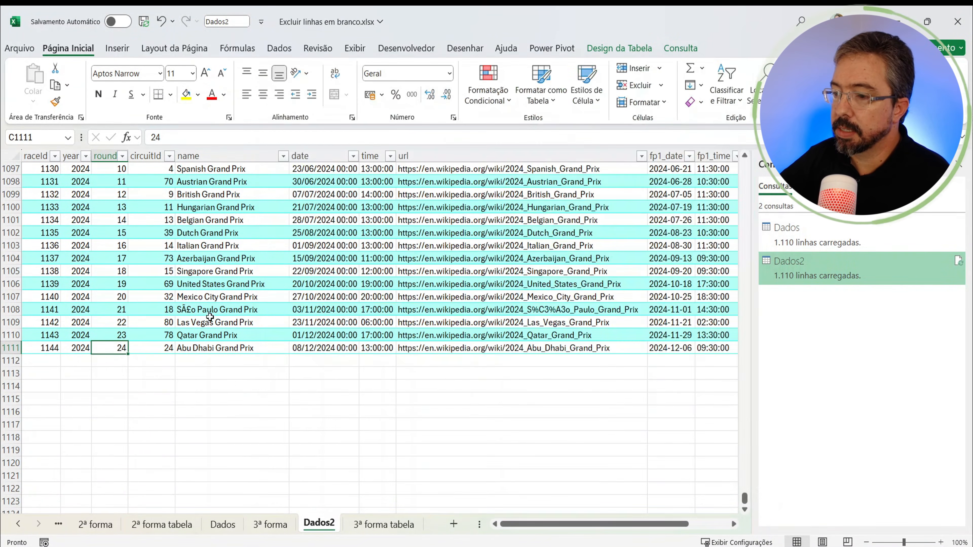
right_click(211, 322)
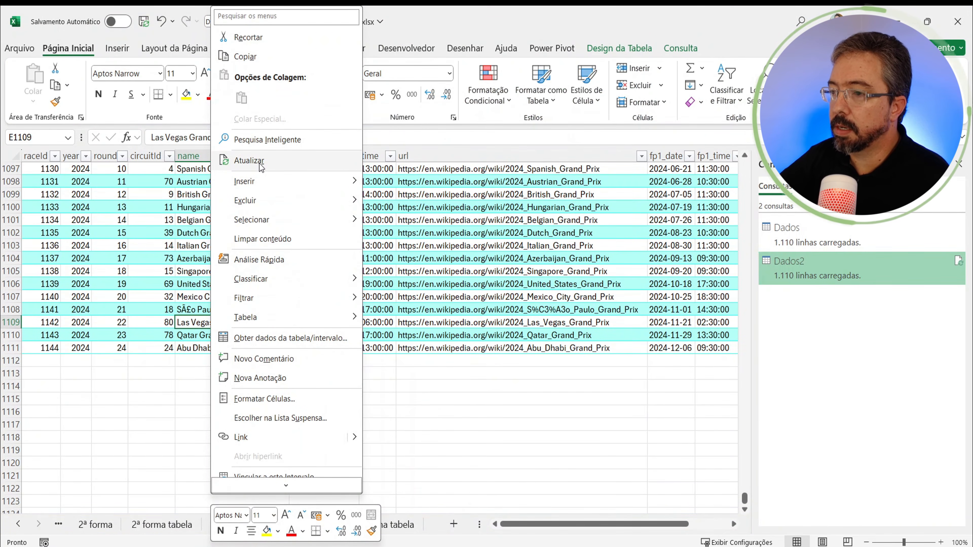
click(251, 161)
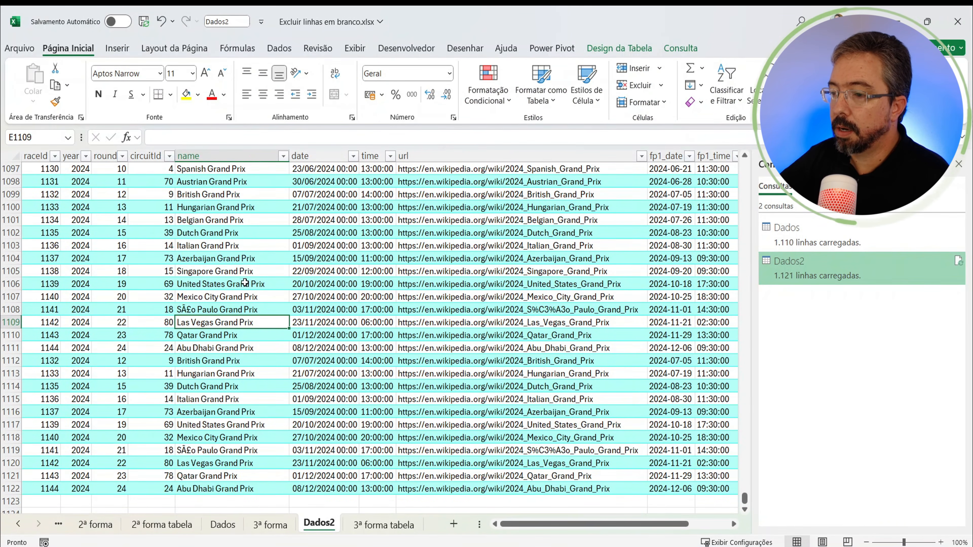
scroll(418, 265, down, 3)
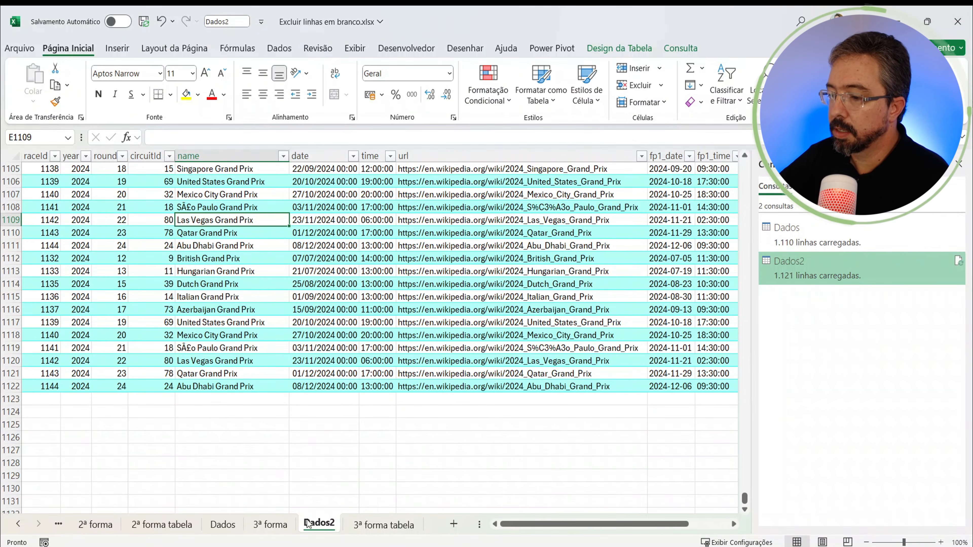
Step: On the 3ª forma tabela sheet, select the raceId cells of the pasted rows, B1132:B1144, to check their count
click(355, 524)
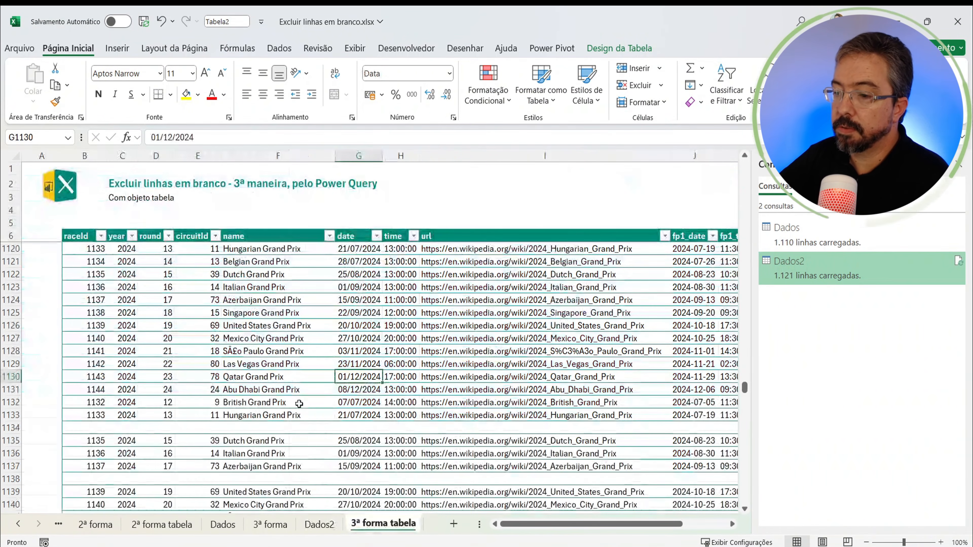
drag(95, 402, 95, 441)
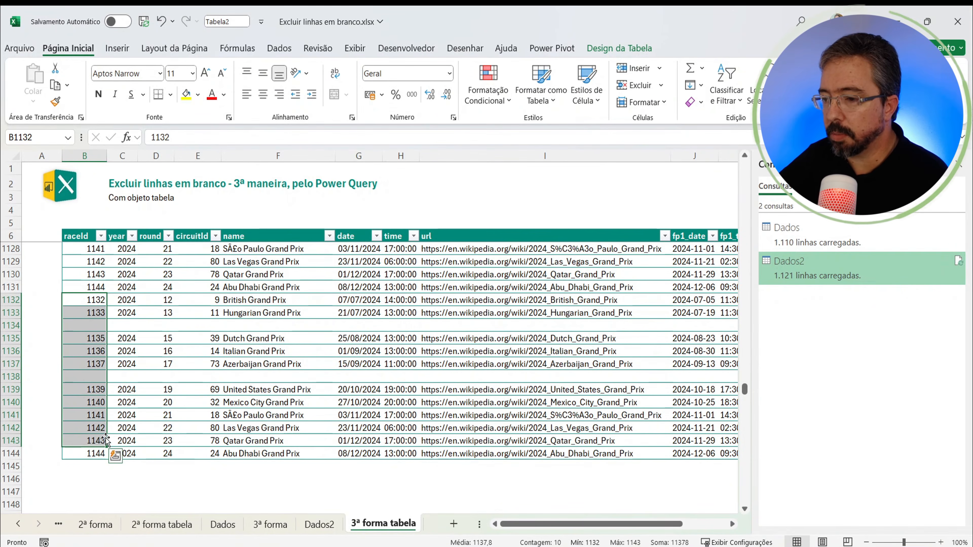
shift+click(96, 453)
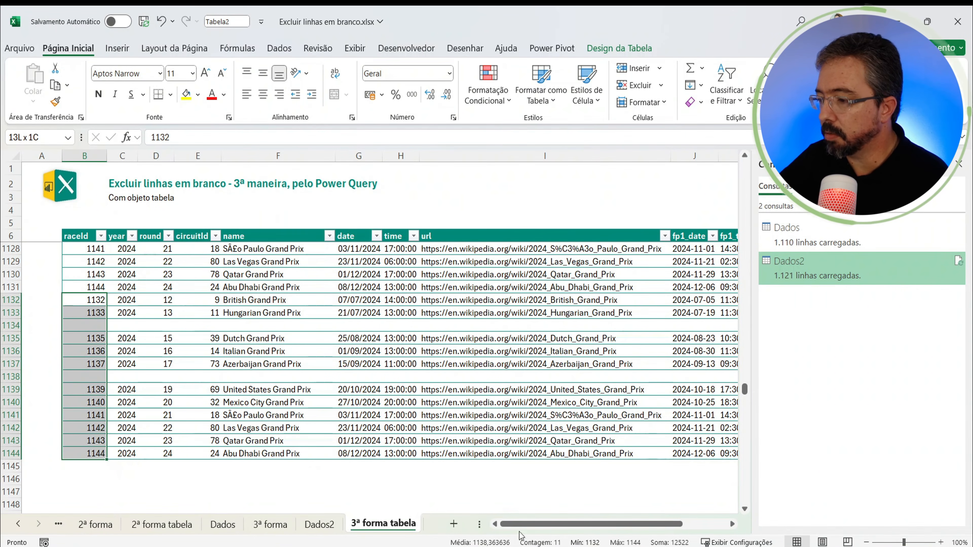